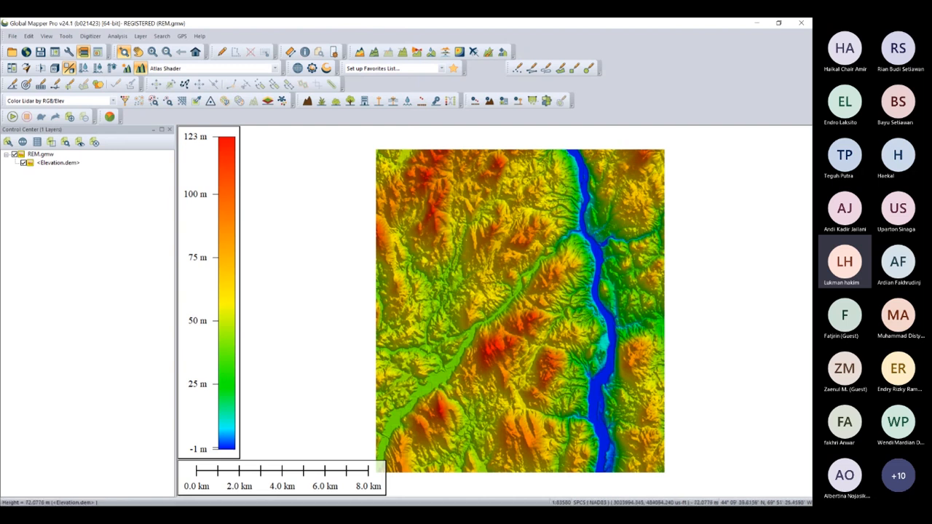
Draw a two-point line about 1.275 km long down the middle of the main river channel near the terrain's southern edge
{"action": "left_click_drag", "start_coordinate": [452, 420], "coordinate": [348, 412]}
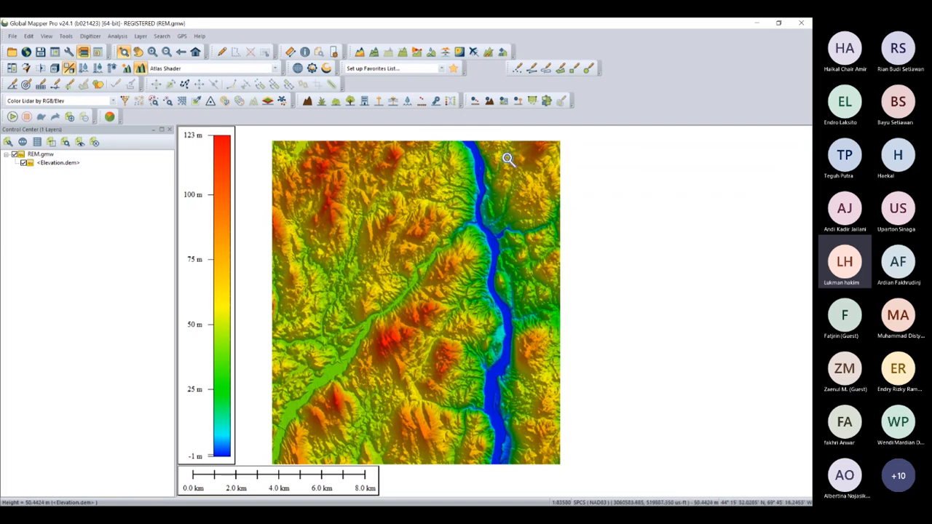
{"action": "left_click", "coordinate": [530, 68]}
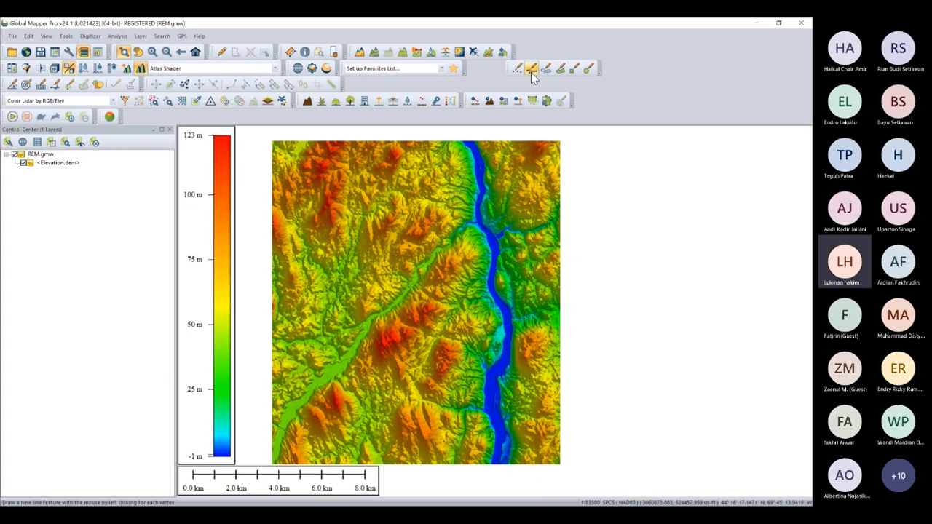
{"action": "left_click", "coordinate": [348, 337]}
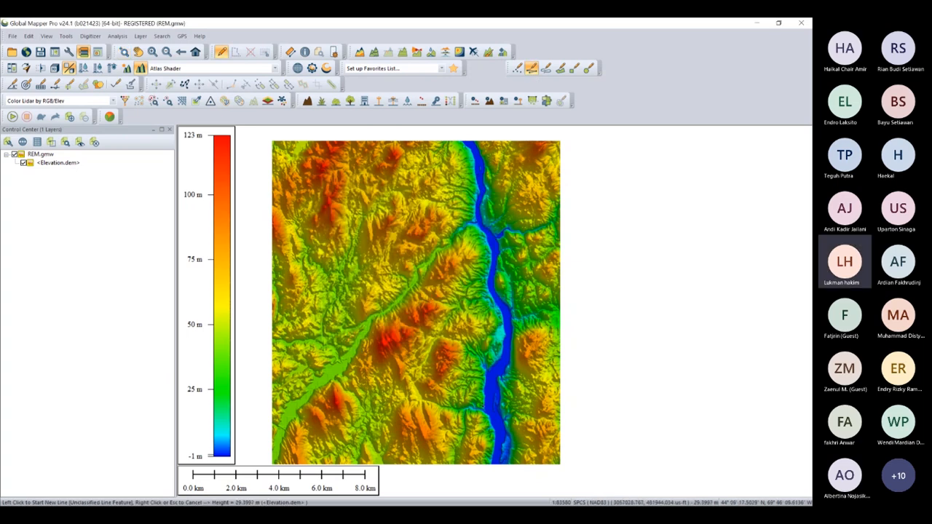
{"action": "scroll", "coordinate": [497, 451], "scroll_direction": "up", "scroll_amount": 2}
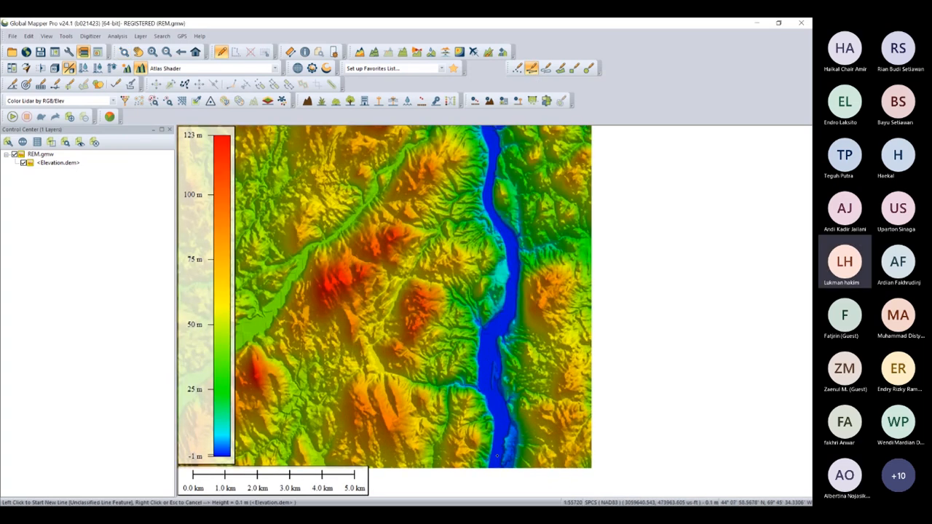
{"action": "left_click_drag", "start_coordinate": [497, 451], "coordinate": [497, 355]}
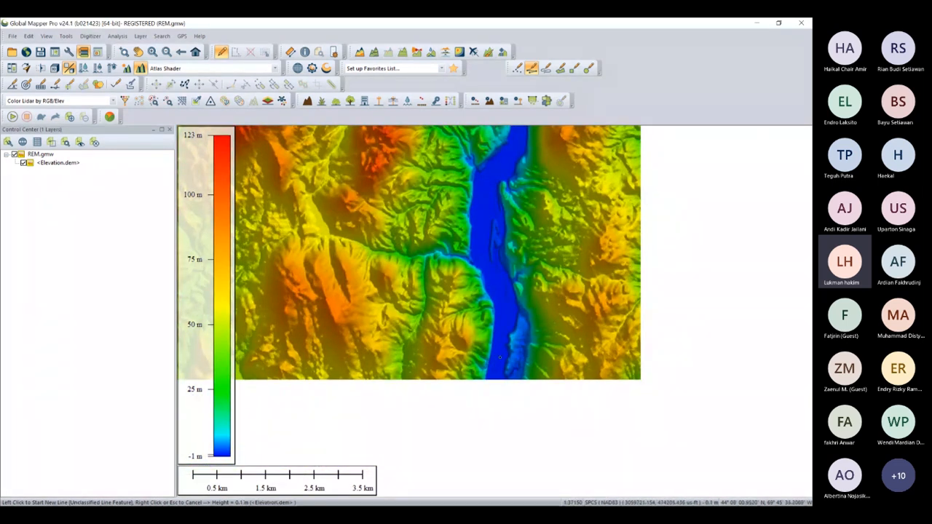
{"action": "scroll", "coordinate": [497, 354], "scroll_direction": "up", "scroll_amount": 1}
{"action": "scroll", "coordinate": [503, 344], "scroll_direction": "up", "scroll_amount": 1}
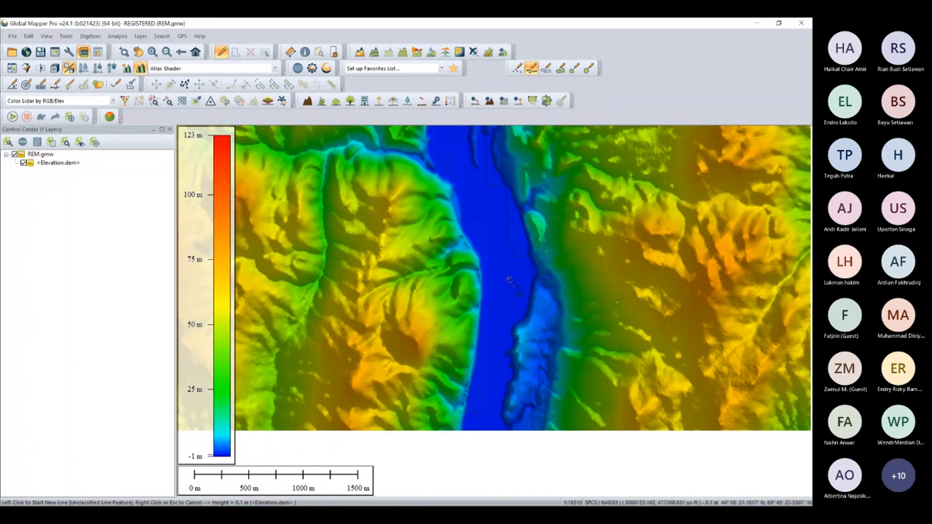
{"action": "left_click", "coordinate": [509, 279]}
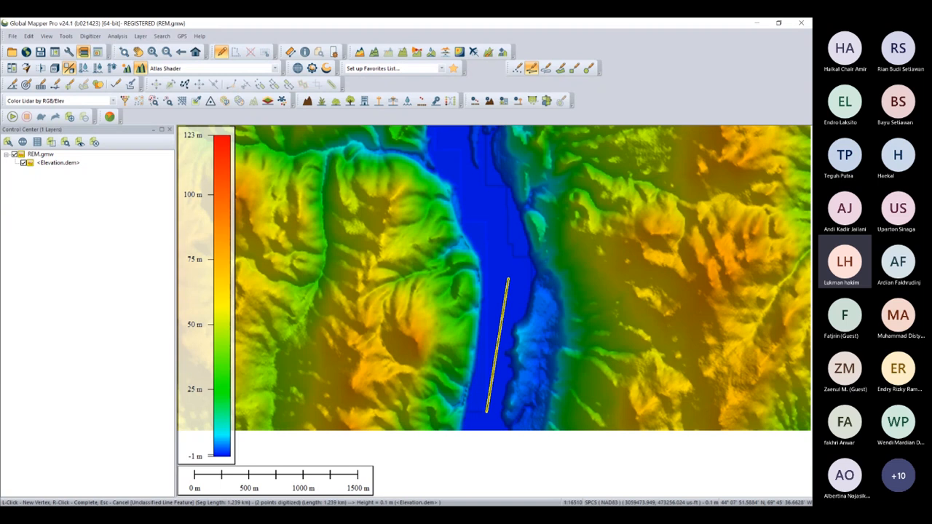
{"action": "left_click", "coordinate": [486, 415]}
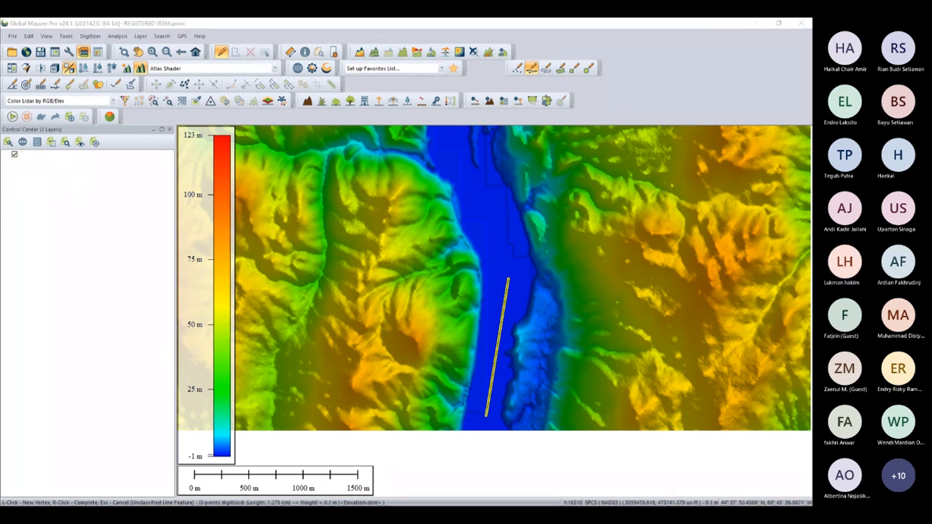
{"action": "right_click", "coordinate": [486, 414]}
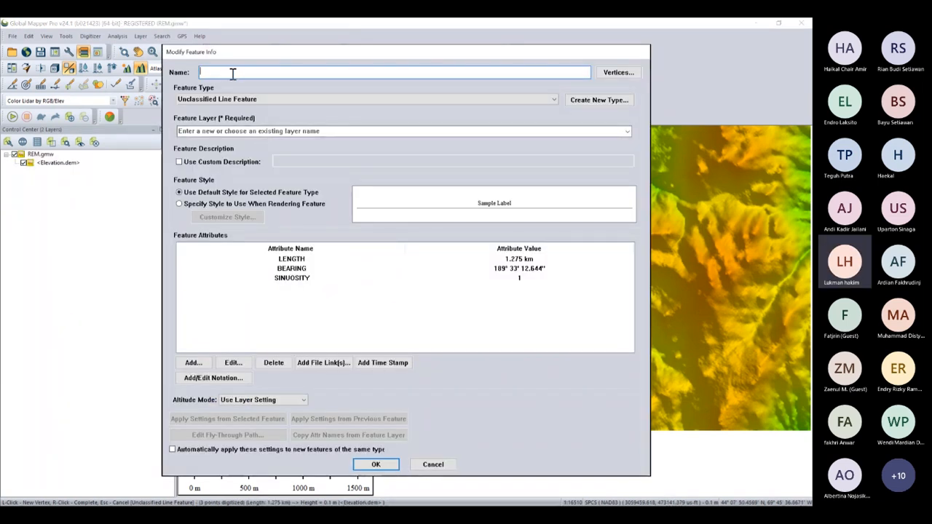
Name the new line feature Line and store it in a new feature layer called Line
{"action": "type", "text": "Line"}
{"action": "left_click", "coordinate": [282, 135]}
{"action": "type", "text": "Line"}
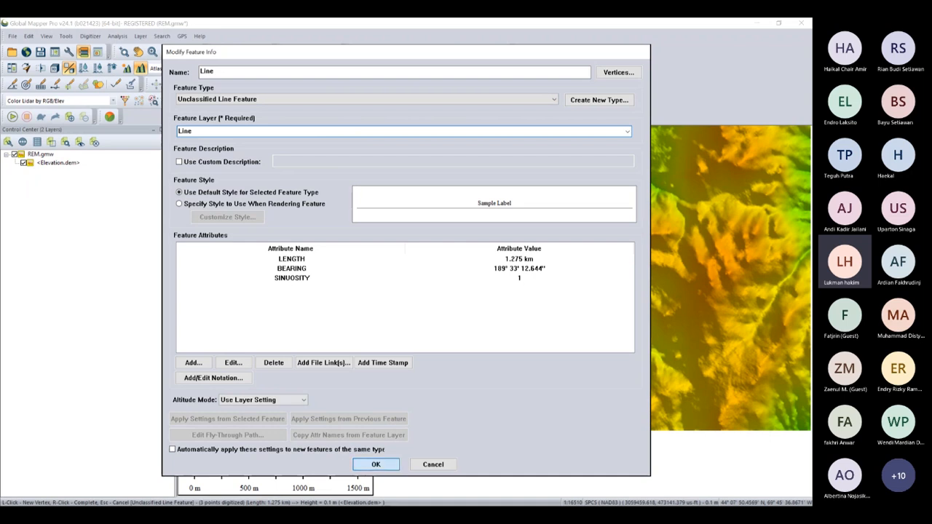
{"action": "left_click", "coordinate": [376, 465]}
{"action": "key", "text": "Escape"}
Select the line feature drawn in the river channel as the reference line for the relative elevation model
{"action": "scroll", "coordinate": [500, 325], "scroll_direction": "down", "scroll_amount": 3}
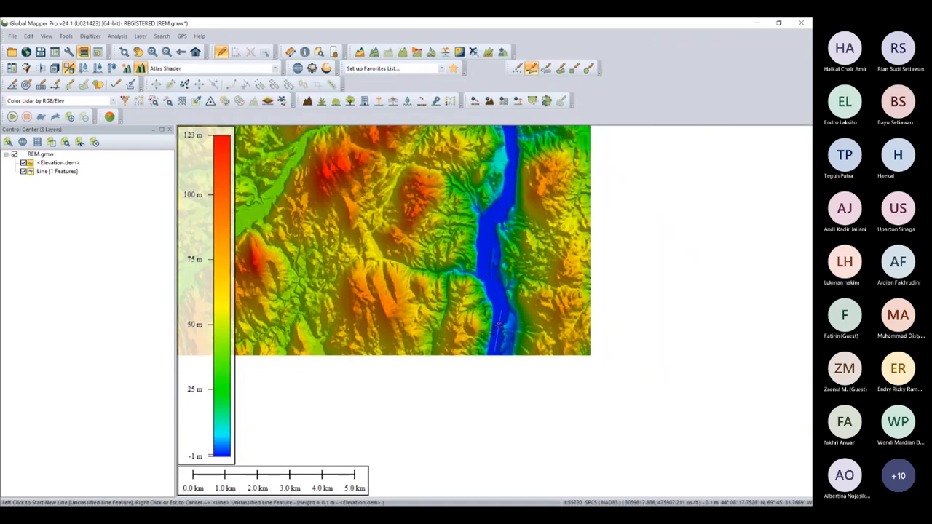
{"action": "left_click_drag", "start_coordinate": [507, 311], "coordinate": [514, 345]}
{"action": "scroll", "coordinate": [512, 344], "scroll_direction": "down", "scroll_amount": 2}
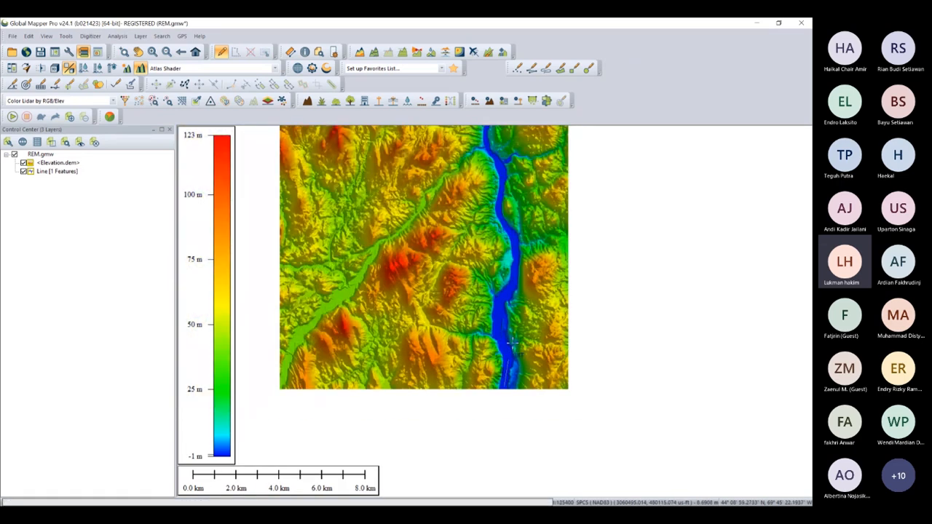
{"action": "scroll", "coordinate": [512, 345], "scroll_direction": "up", "scroll_amount": 2}
{"action": "scroll", "coordinate": [509, 343], "scroll_direction": "up", "scroll_amount": 2}
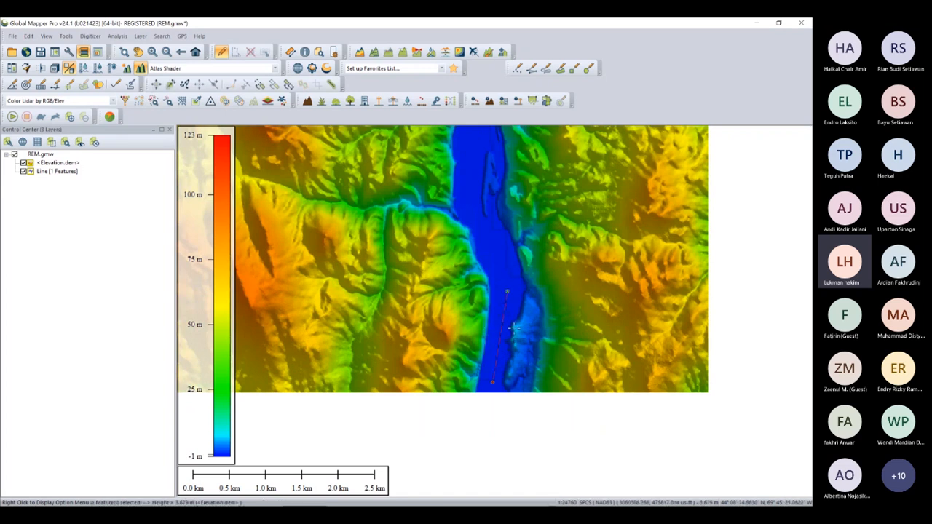
{"action": "left_click", "coordinate": [504, 313]}
{"action": "scroll", "coordinate": [505, 313], "scroll_direction": "down", "scroll_amount": 2}
{"action": "left_click_drag", "start_coordinate": [508, 295], "coordinate": [517, 339]}
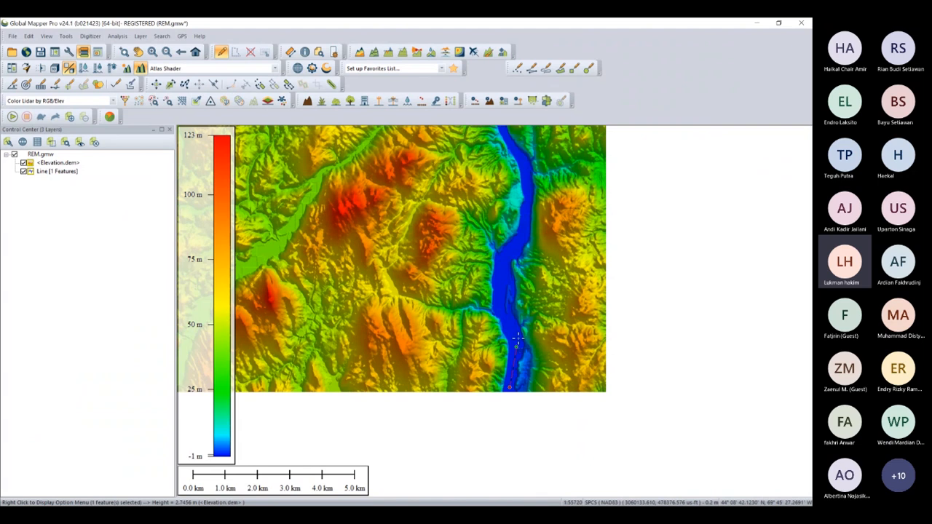
{"action": "left_click_drag", "start_coordinate": [510, 296], "coordinate": [504, 332]}
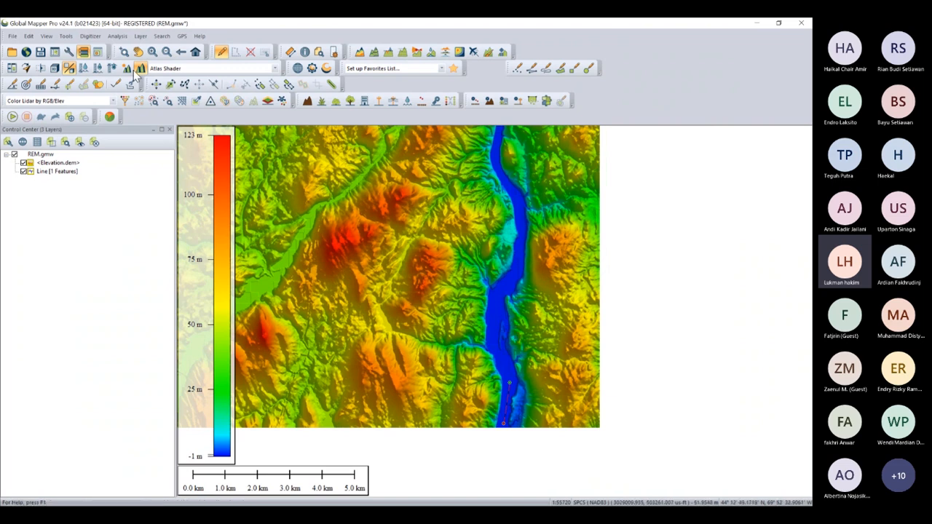
Create a Relative Elevation Model (REM) grid from the terrain and the selected line, keeping the default layer name and spacing settings
{"action": "left_click", "coordinate": [117, 35]}
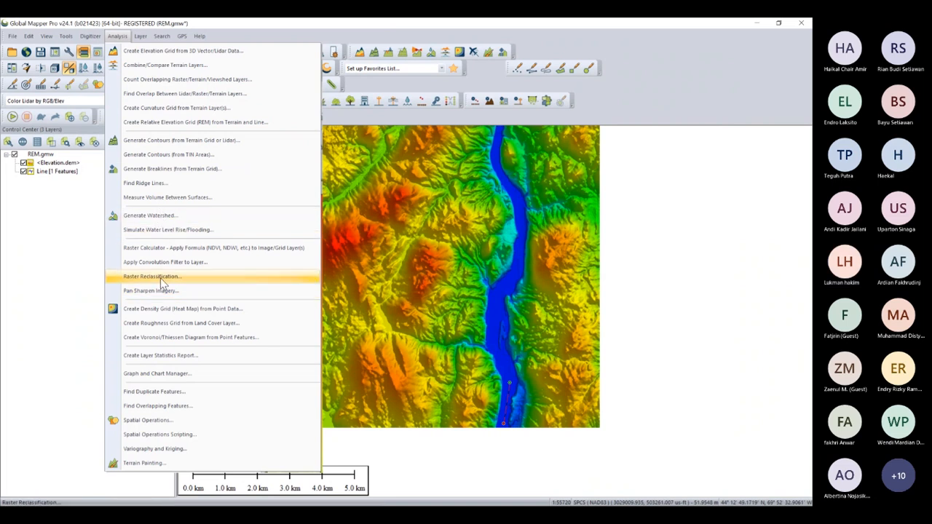
{"action": "left_click", "coordinate": [175, 129]}
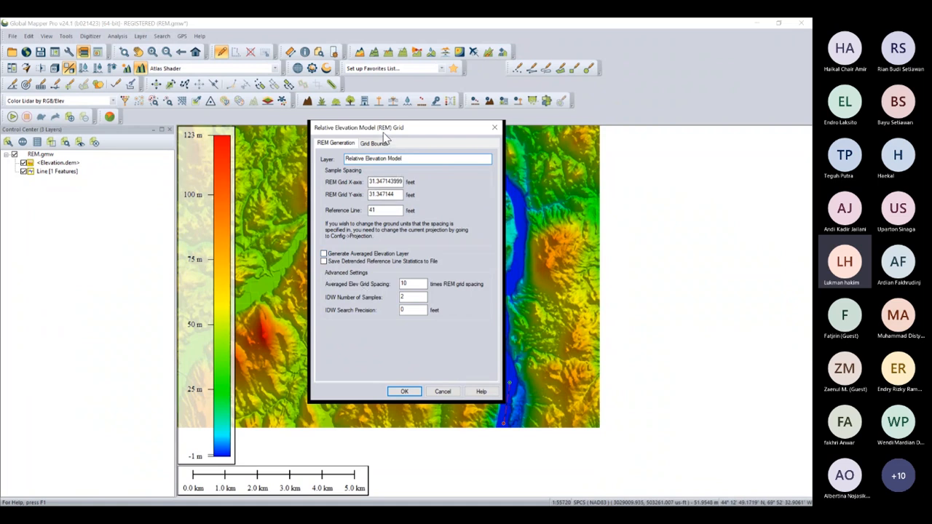
{"action": "left_click_drag", "start_coordinate": [382, 132], "coordinate": [386, 133]}
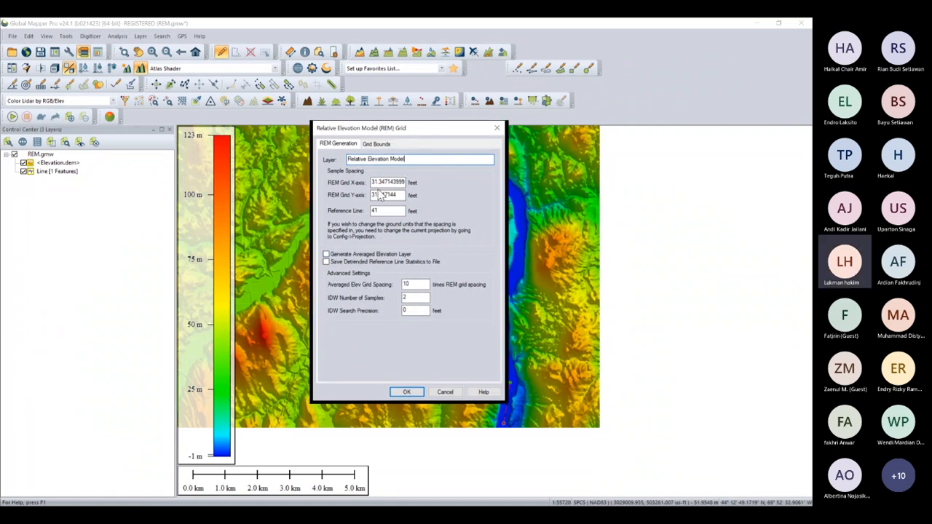
{"action": "left_click", "coordinate": [377, 144]}
{"action": "left_click", "coordinate": [338, 144]}
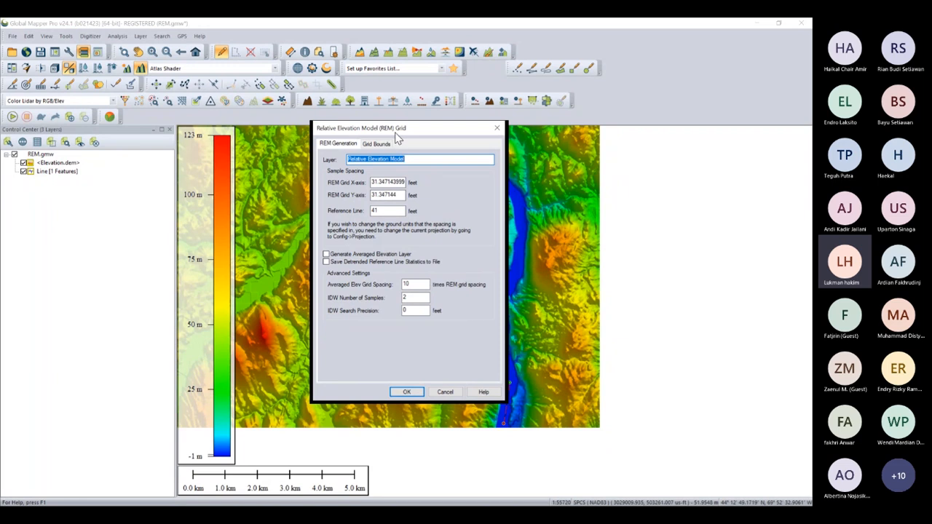
{"action": "left_click_drag", "start_coordinate": [395, 134], "coordinate": [377, 134]}
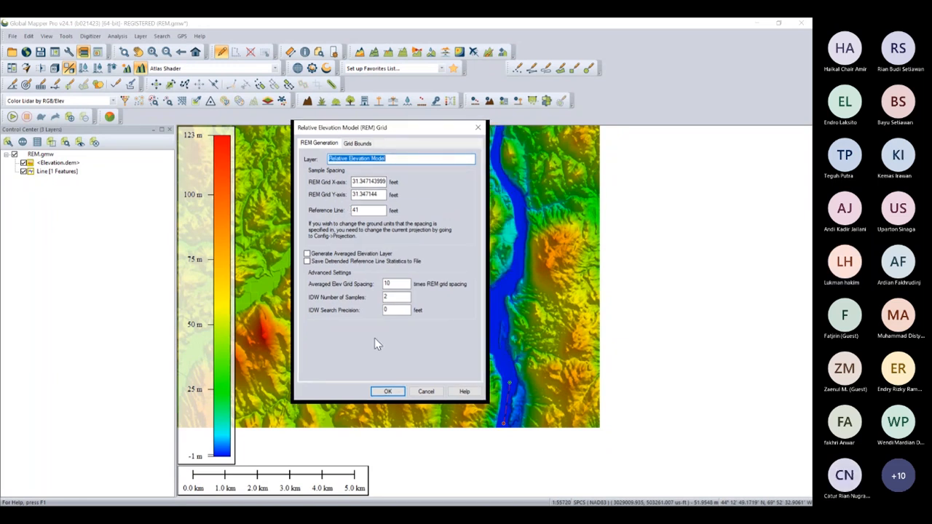
{"action": "left_click", "coordinate": [387, 391]}
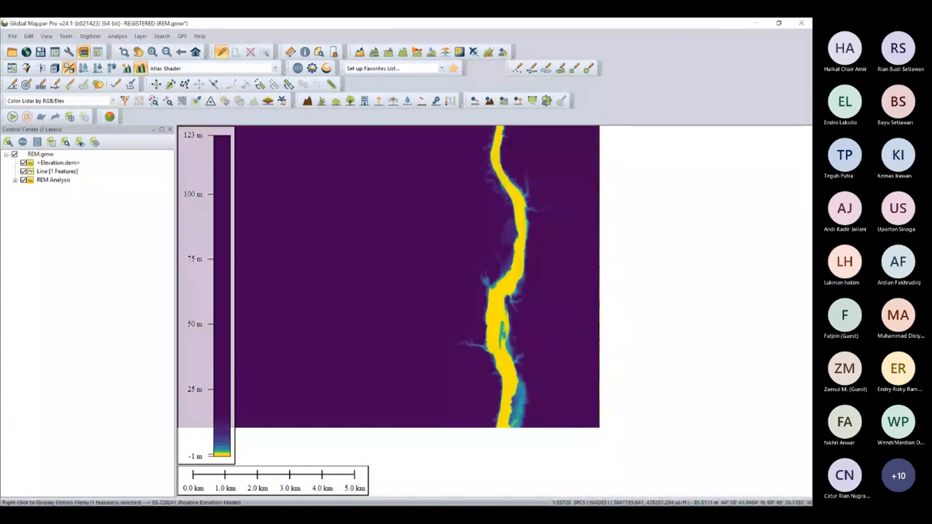
View the whole REM result, expand the REM Analysis group, hide the Line layer and toggle the REM to compare it with the original terrain
{"action": "scroll", "coordinate": [483, 308], "scroll_direction": "down", "scroll_amount": 2}
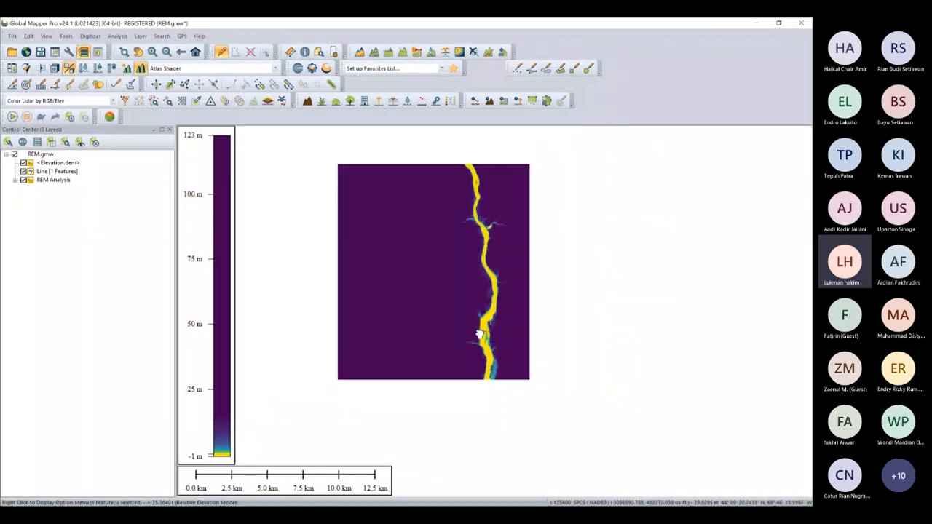
{"action": "left_click", "coordinate": [195, 52]}
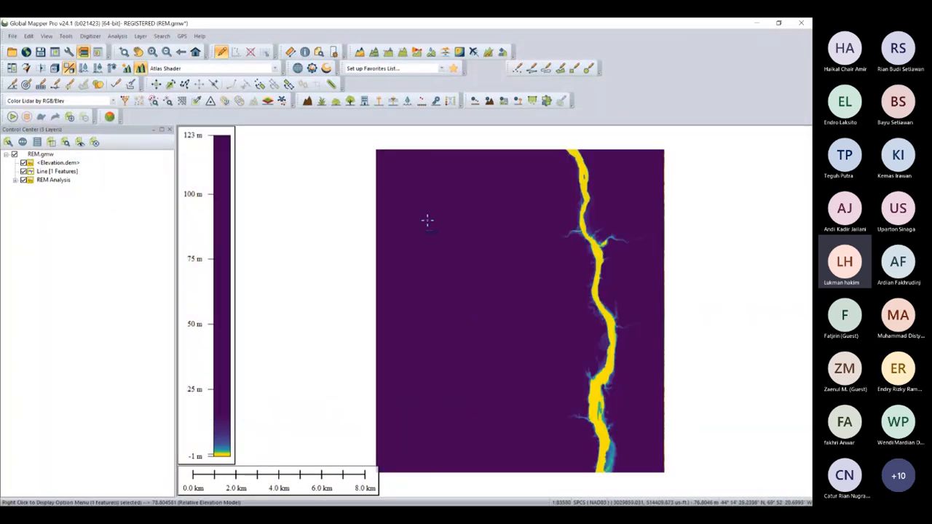
{"action": "left_click_drag", "start_coordinate": [483, 279], "coordinate": [432, 270]}
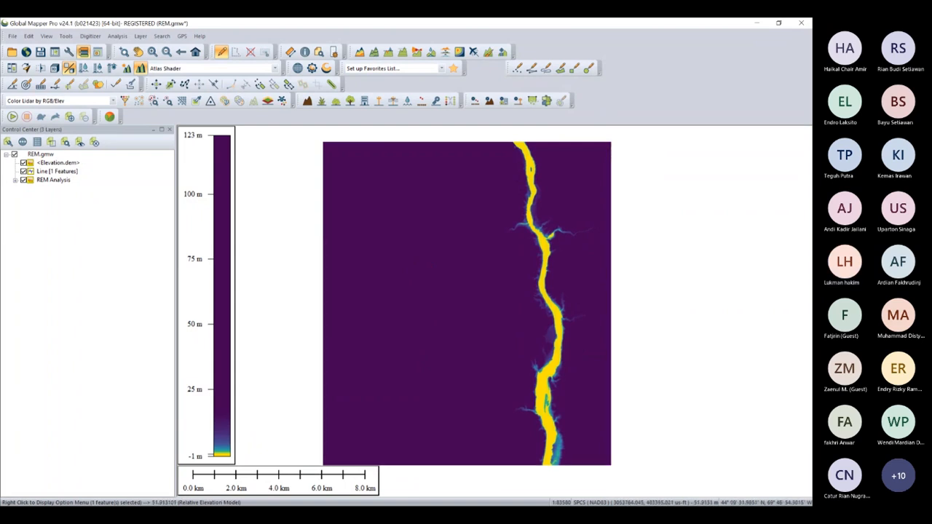
{"action": "left_click", "coordinate": [16, 179]}
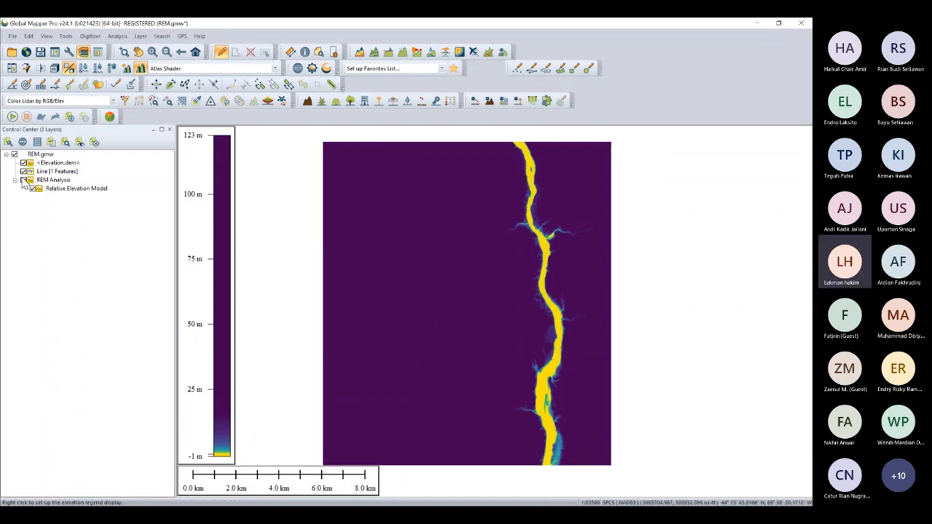
{"action": "left_click", "coordinate": [26, 172]}
{"action": "left_click", "coordinate": [24, 179]}
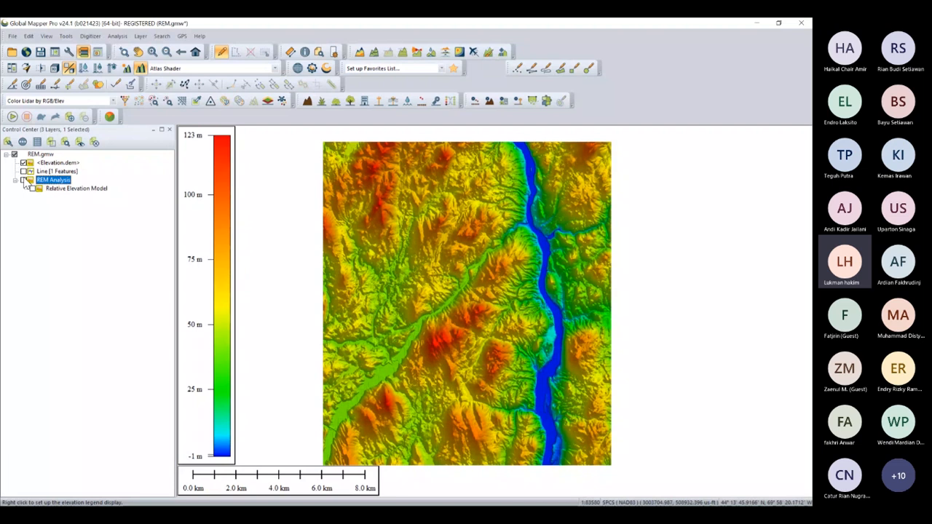
{"action": "left_click", "coordinate": [24, 181]}
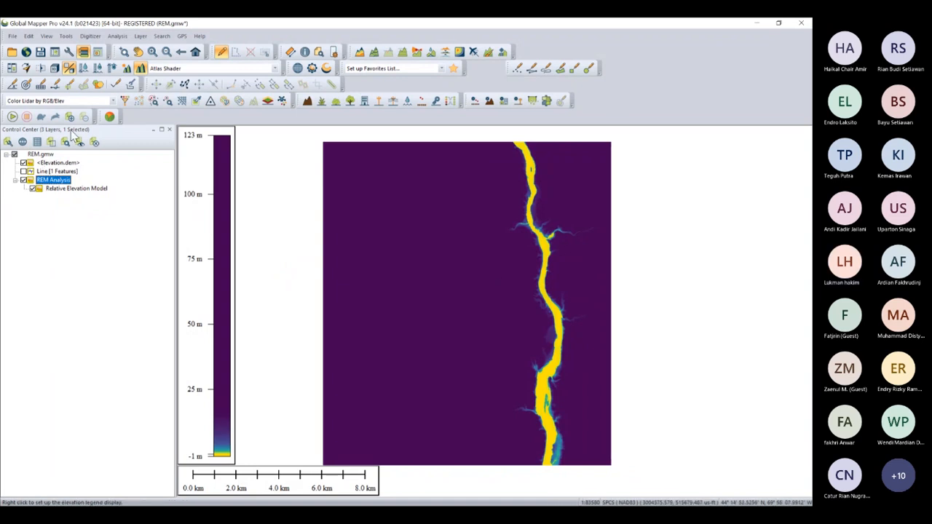
Inspect the REM in the 3D Viewer with the vertical exaggeration raised to 4, and close the viewer
{"action": "left_click", "coordinate": [55, 68]}
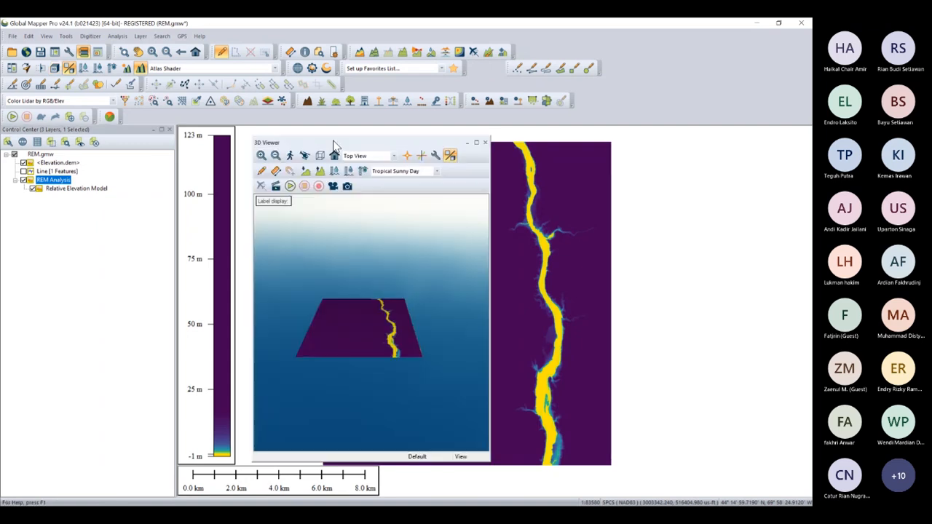
{"action": "left_click_drag", "start_coordinate": [329, 147], "coordinate": [475, 307]}
{"action": "scroll", "coordinate": [336, 334], "scroll_direction": "up", "scroll_amount": 5}
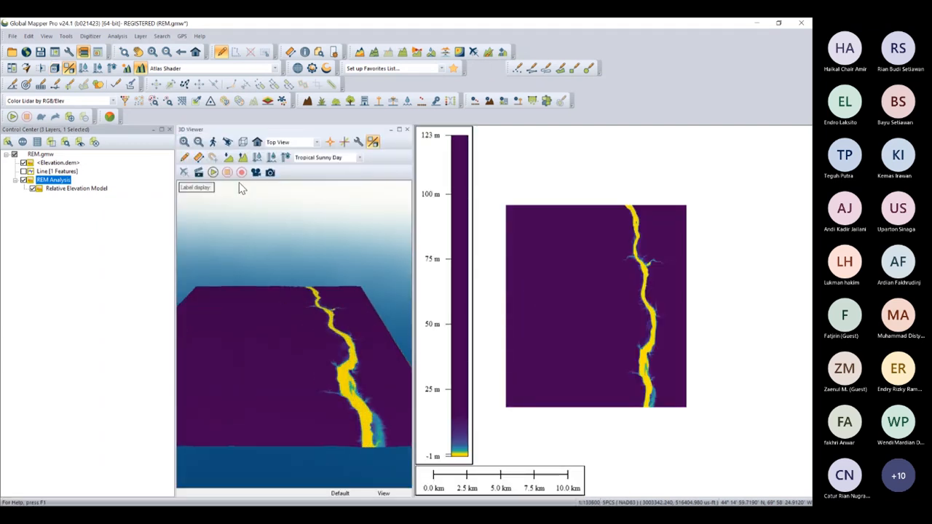
{"action": "left_click", "coordinate": [243, 159]}
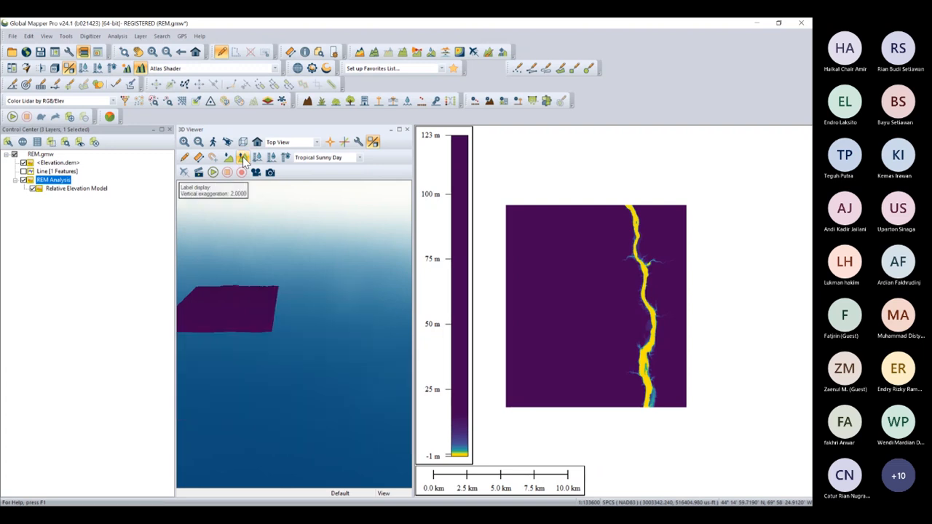
{"action": "left_click", "coordinate": [243, 159]}
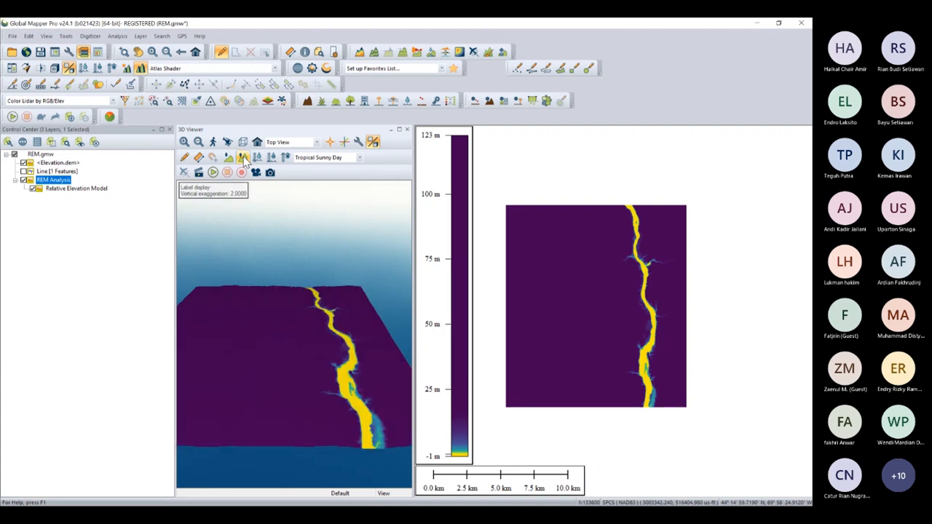
{"action": "left_click", "coordinate": [243, 158]}
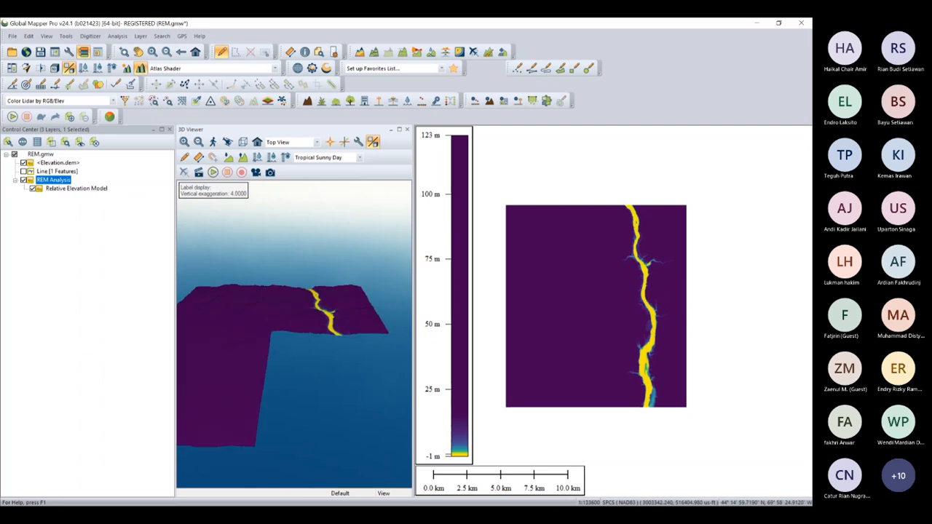
{"action": "left_click_drag", "start_coordinate": [328, 328], "coordinate": [266, 324]}
{"action": "left_click", "coordinate": [406, 128]}
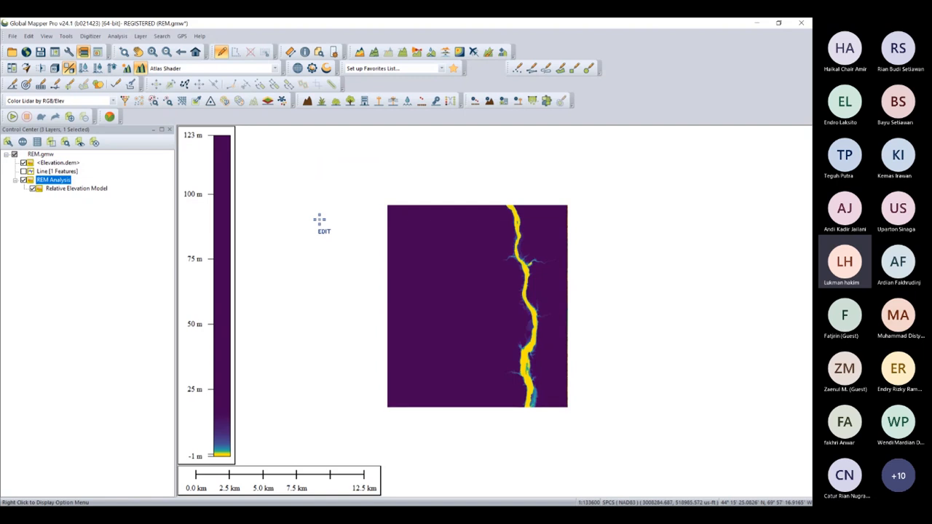
Unload all current data without saving, and open the Resampling & Convolution Filter workspace
{"action": "key", "text": "ctrl+u"}
{"action": "key", "text": "Right"}
{"action": "key", "text": "Return"}
{"action": "key", "text": "ctrl+o"}
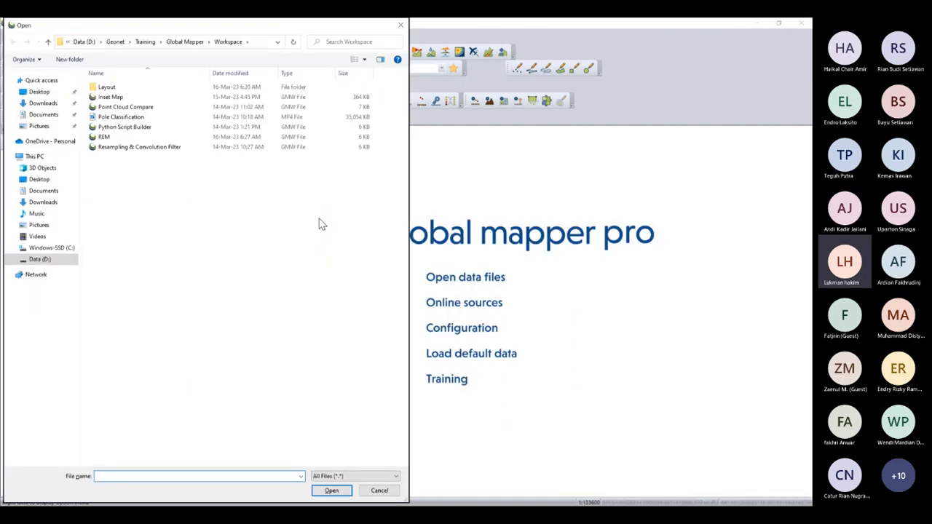
{"action": "left_click", "coordinate": [162, 147]}
{"action": "left_click", "coordinate": [331, 490]}
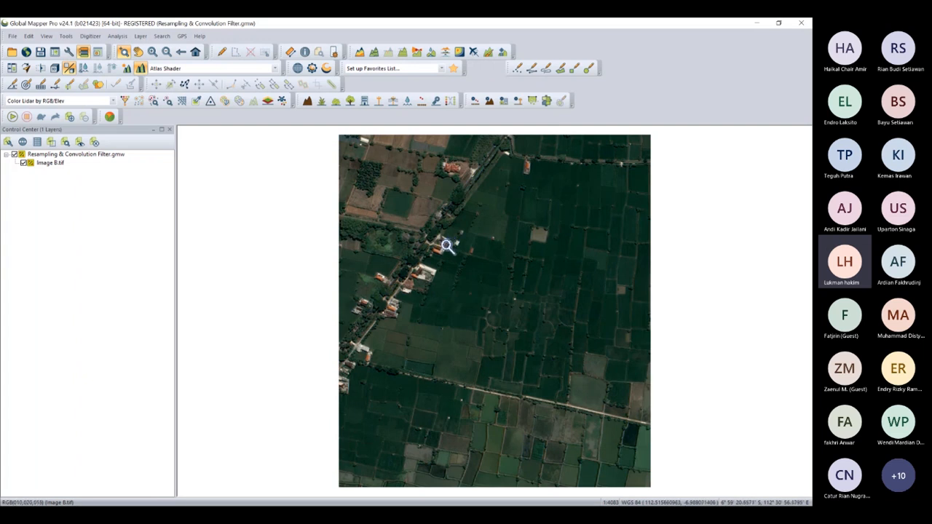
{"action": "left_click", "coordinate": [51, 165]}
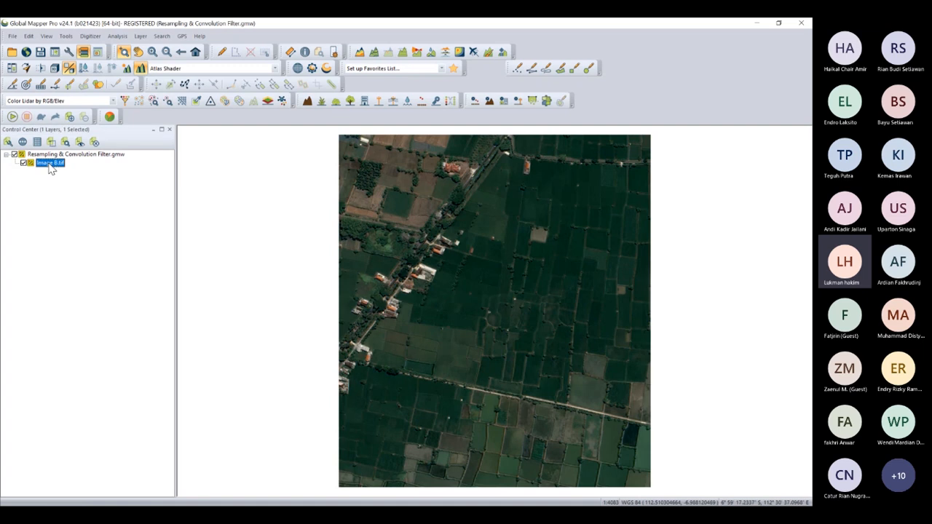
{"action": "right_click", "coordinate": [51, 167]}
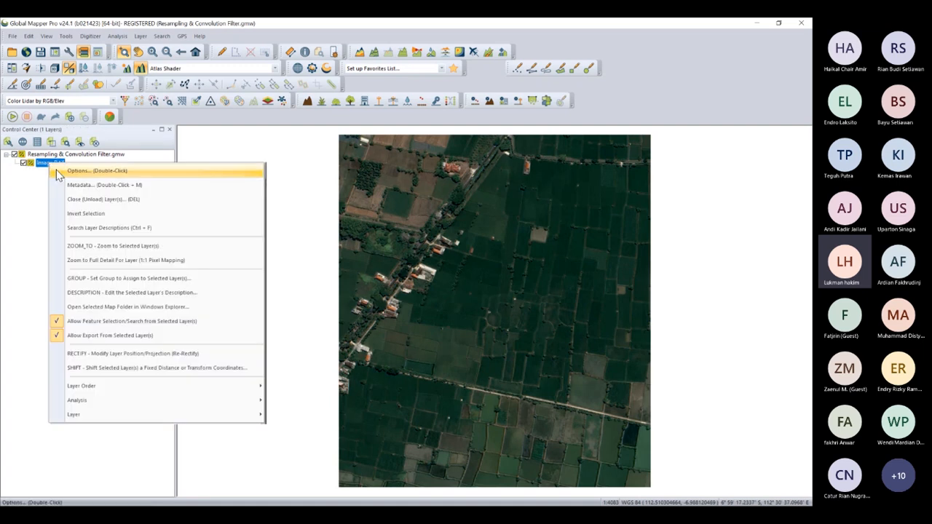
{"action": "left_click", "coordinate": [162, 173]}
{"action": "left_click_drag", "start_coordinate": [364, 142], "coordinate": [184, 140]}
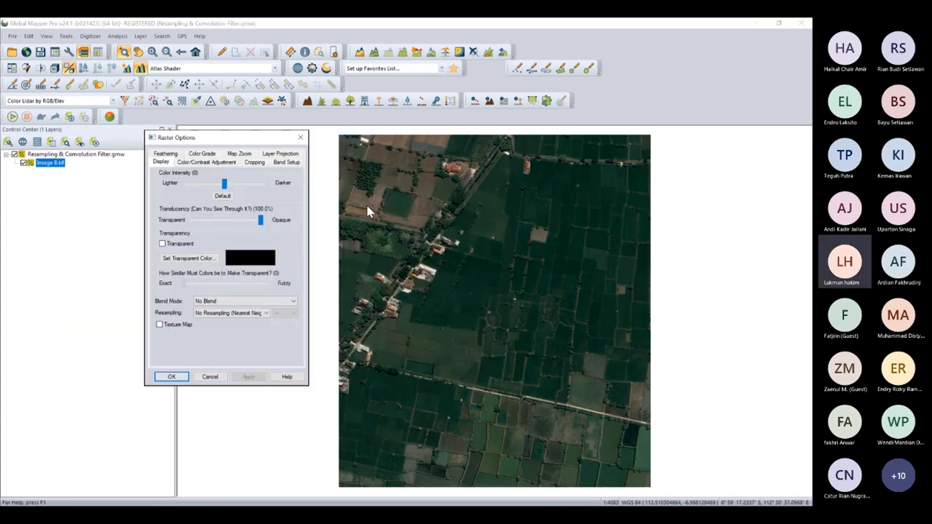
{"action": "left_click", "coordinate": [210, 376]}
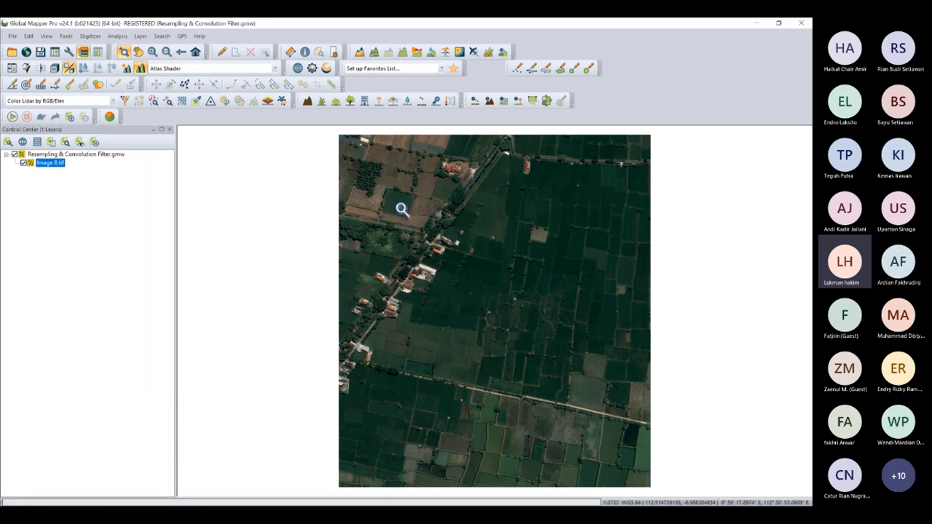
Keep No Blend as the blend mode for Image B.tif and apply the Sharpen resampling method
{"action": "scroll", "coordinate": [403, 210], "scroll_direction": "up", "scroll_amount": 4}
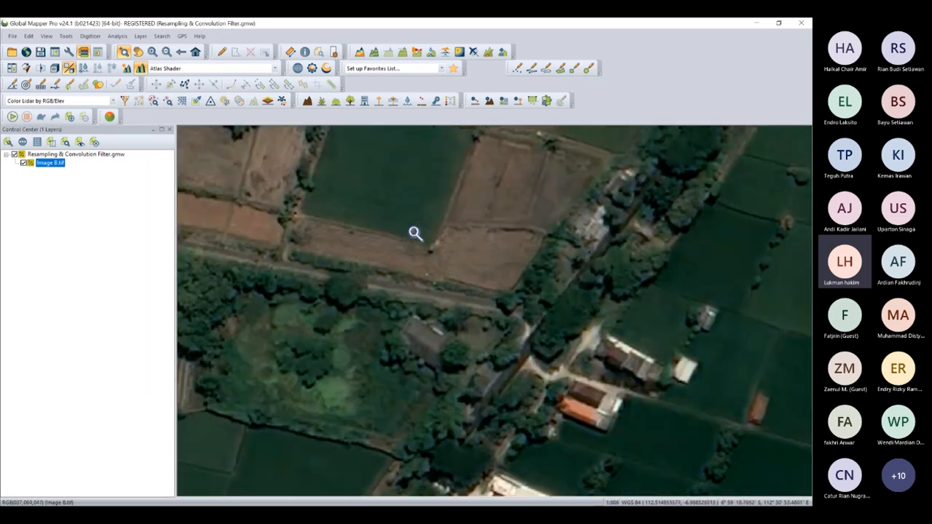
{"action": "right_click", "coordinate": [53, 166]}
{"action": "left_click", "coordinate": [87, 175]}
{"action": "left_click_drag", "start_coordinate": [356, 140], "coordinate": [155, 134]}
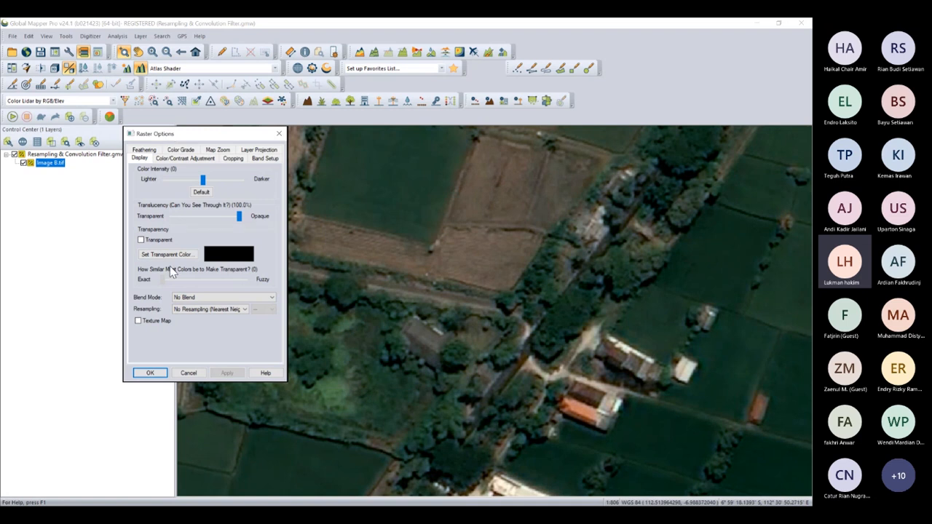
{"action": "left_click", "coordinate": [203, 297]}
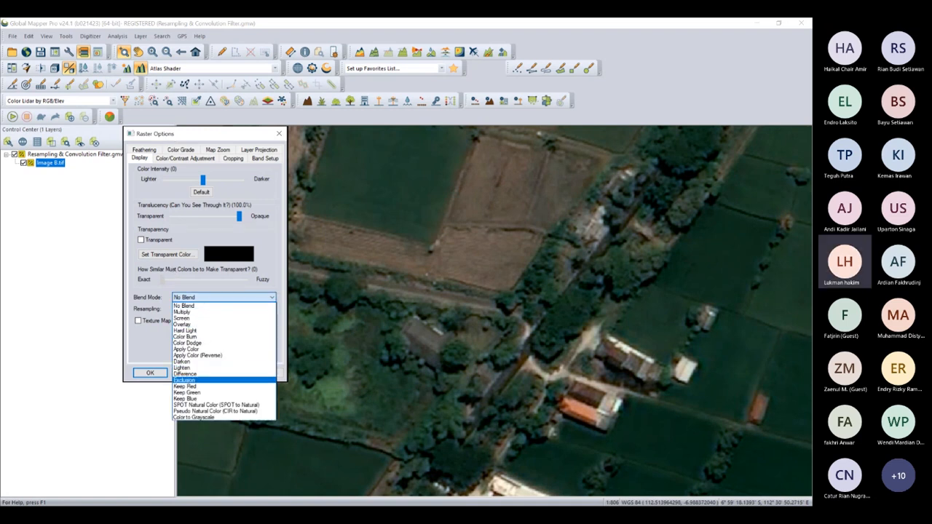
{"action": "left_click", "coordinate": [211, 298]}
{"action": "left_click", "coordinate": [208, 309]}
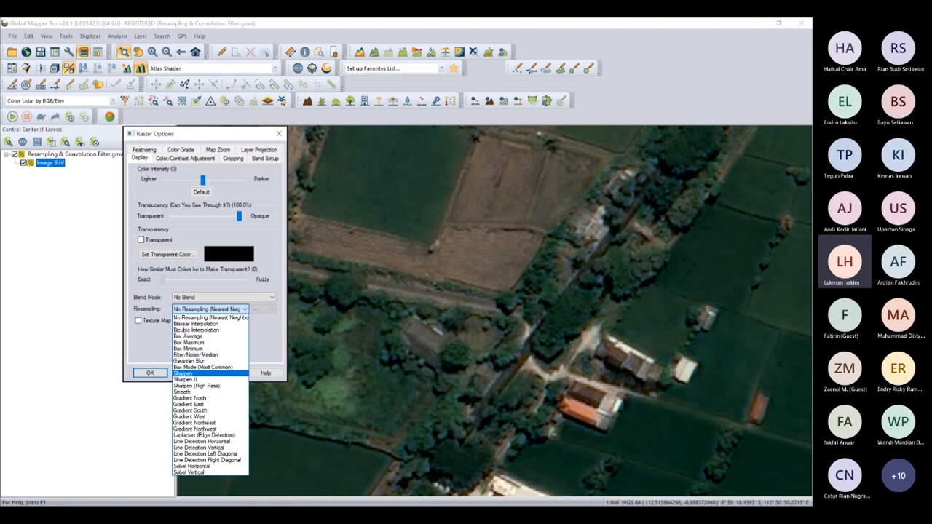
{"action": "left_click", "coordinate": [186, 373]}
{"action": "left_click", "coordinate": [227, 373]}
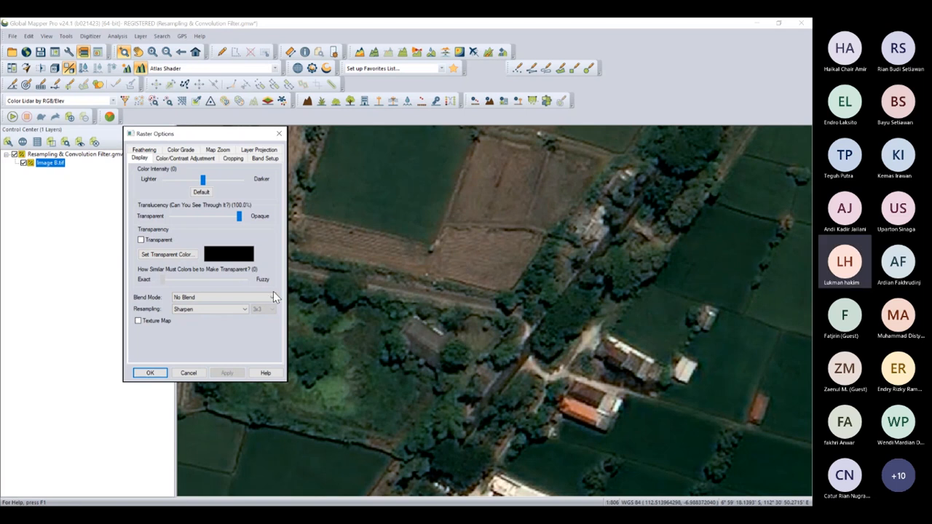
Apply the Sharpen II resampling method to Image B.tif, followed by Sharpen (High Pass) at 3x3
{"action": "left_click", "coordinate": [208, 312]}
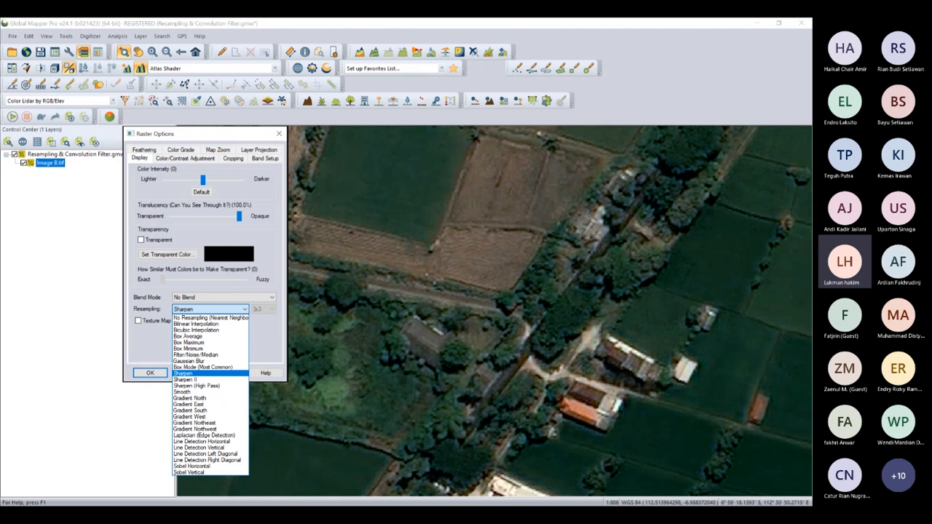
{"action": "left_click", "coordinate": [185, 379]}
{"action": "left_click", "coordinate": [227, 372]}
{"action": "left_click", "coordinate": [228, 312]}
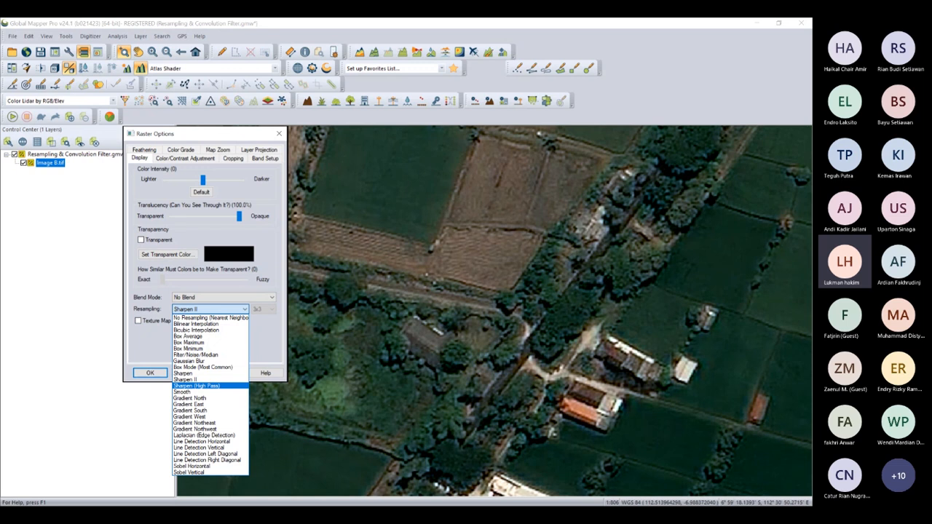
{"action": "left_click", "coordinate": [196, 385]}
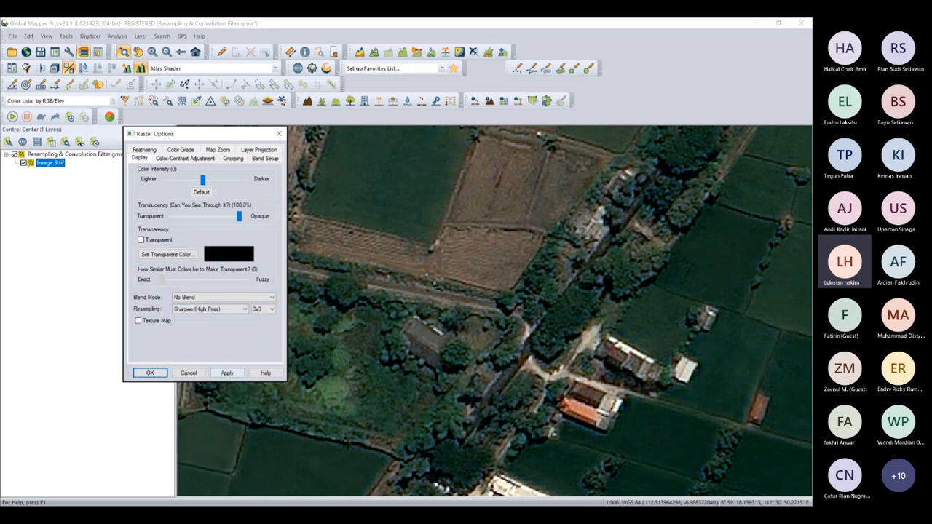
{"action": "left_click", "coordinate": [227, 373]}
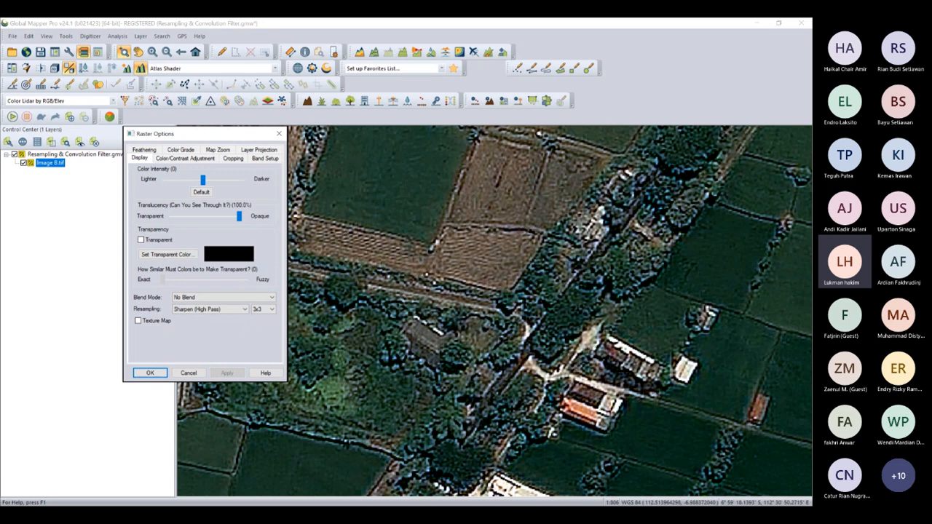
Switch the resampling of Image B.tif back to Sharpen II, accept the raster options and inspect the houses along the road
{"action": "left_click", "coordinate": [219, 311]}
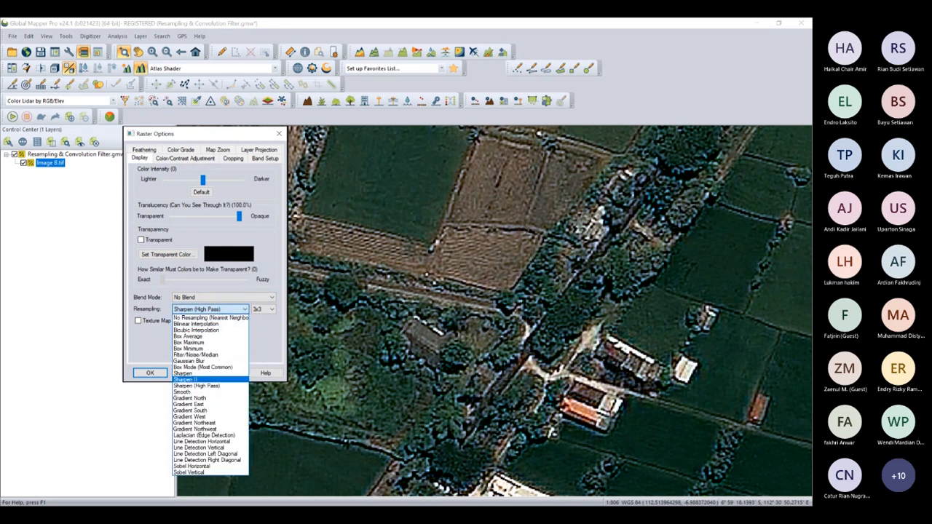
{"action": "left_click", "coordinate": [186, 380]}
{"action": "left_click", "coordinate": [227, 373]}
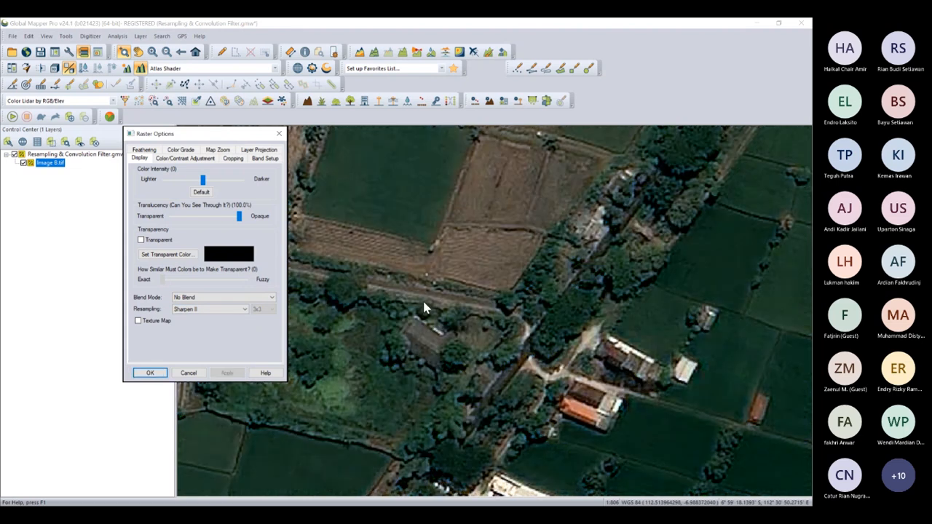
{"action": "left_click", "coordinate": [150, 373]}
{"action": "scroll", "coordinate": [391, 318], "scroll_direction": "down", "scroll_amount": 2}
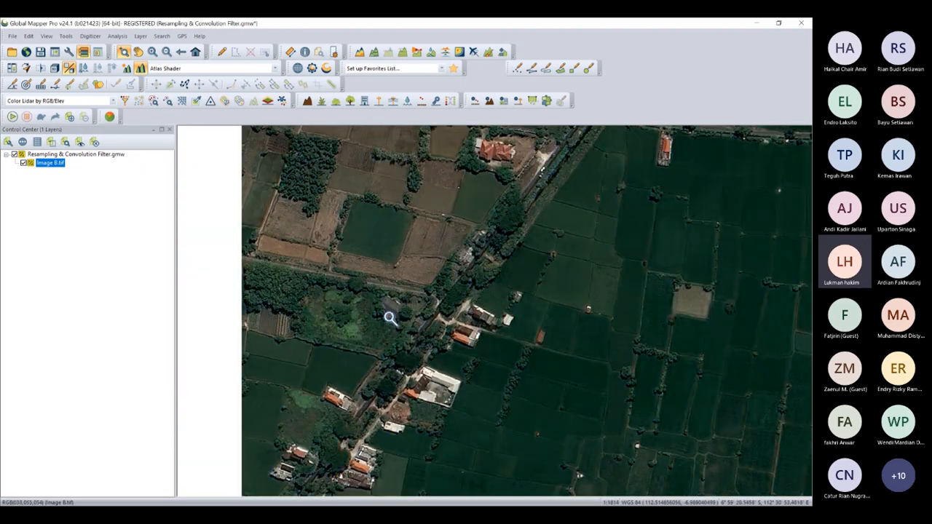
{"action": "scroll", "coordinate": [390, 318], "scroll_direction": "down", "scroll_amount": 1}
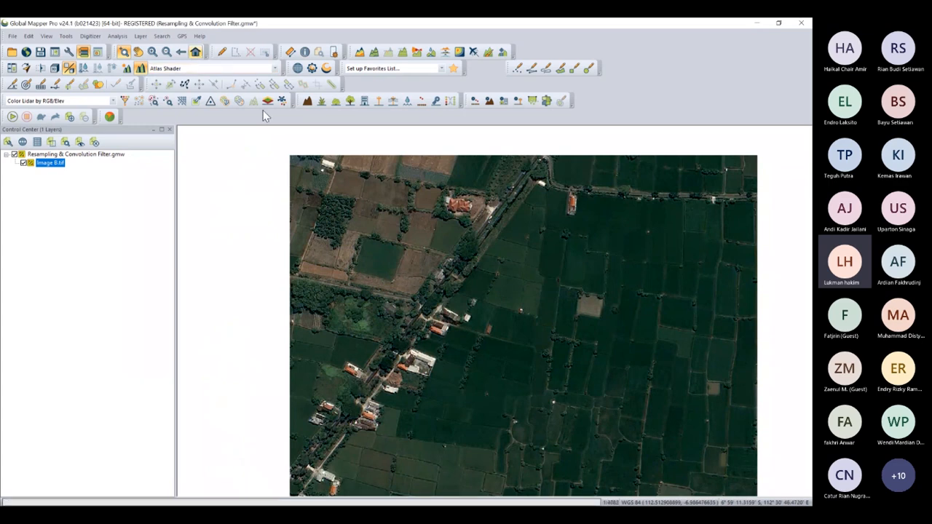
{"action": "left_click", "coordinate": [196, 52]}
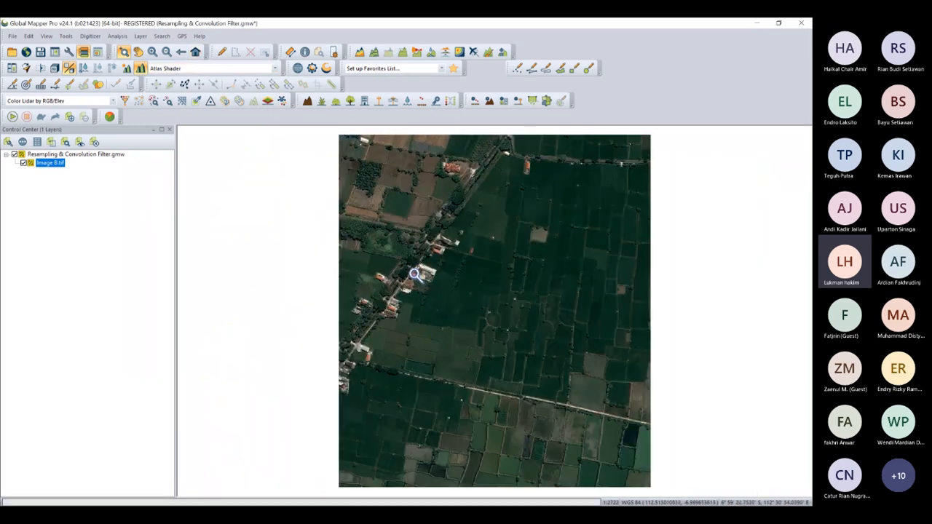
{"action": "scroll", "coordinate": [413, 274], "scroll_direction": "up", "scroll_amount": 3}
{"action": "scroll", "coordinate": [413, 274], "scroll_direction": "down", "scroll_amount": 1}
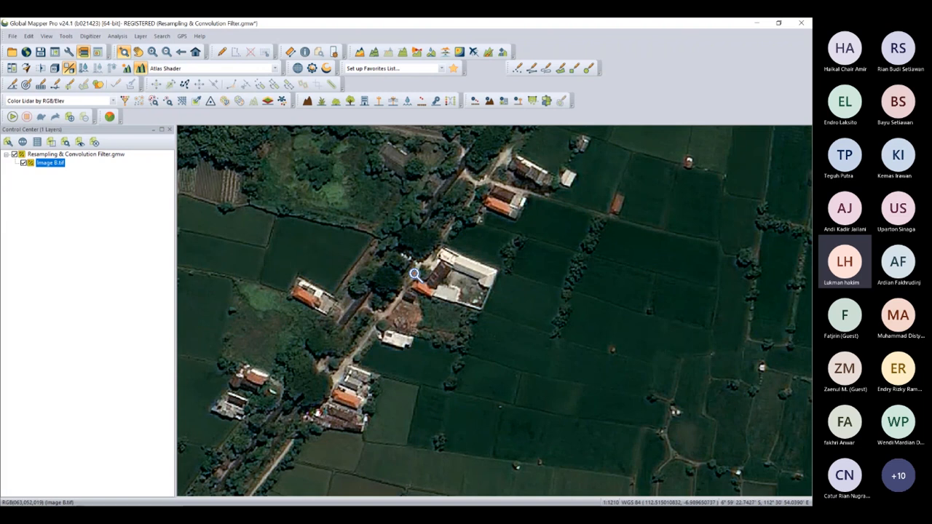
{"action": "left_click", "coordinate": [195, 52]}
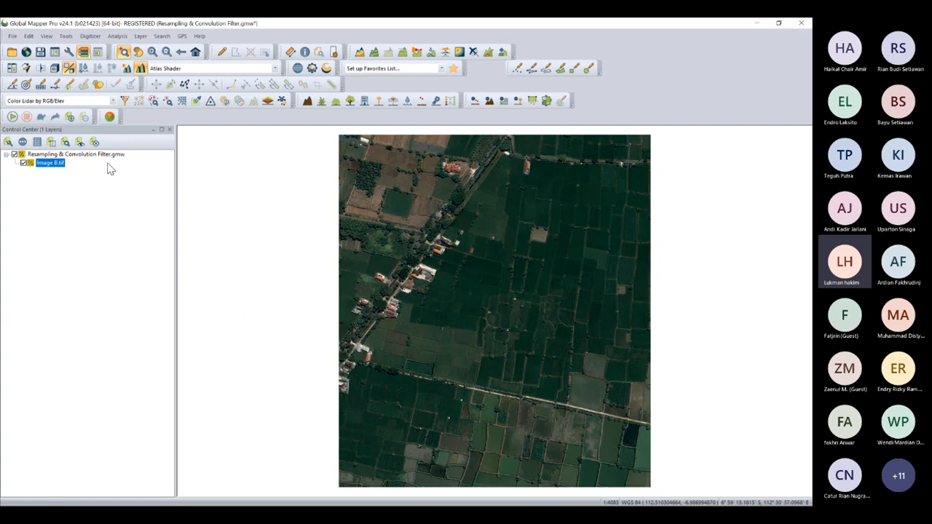
Reset the resampling of Image B.tif to No Resampling (Nearest Neighbor) and accept the raster options
{"action": "right_click", "coordinate": [57, 164]}
{"action": "left_click", "coordinate": [80, 173]}
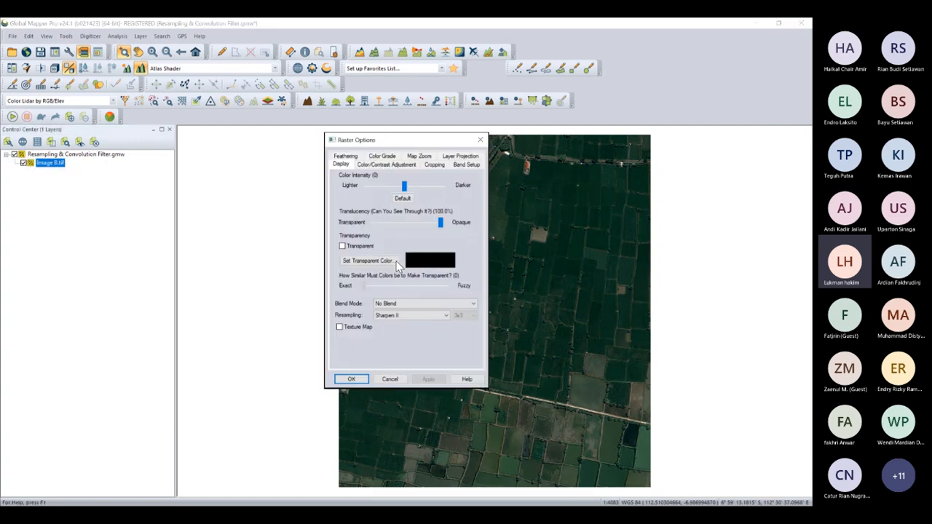
{"action": "left_click", "coordinate": [389, 317]}
{"action": "left_click", "coordinate": [397, 322]}
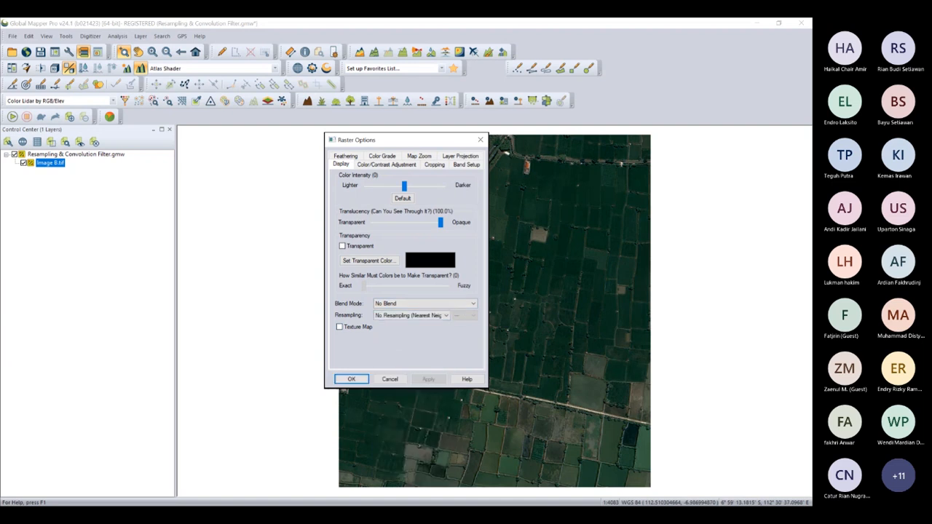
{"action": "left_click", "coordinate": [351, 378]}
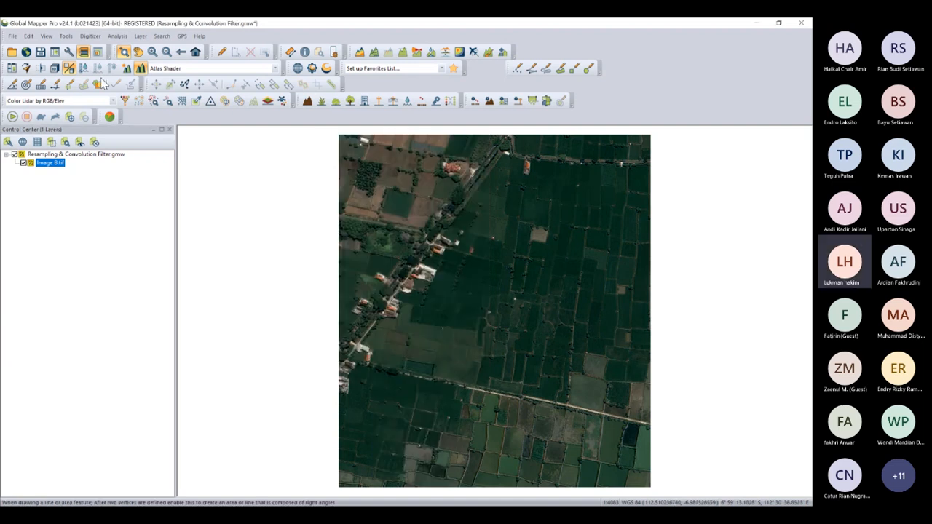
Open Apply Convolution Filter for Image B.tif and start a new custom filter definition
{"action": "left_click", "coordinate": [117, 36]}
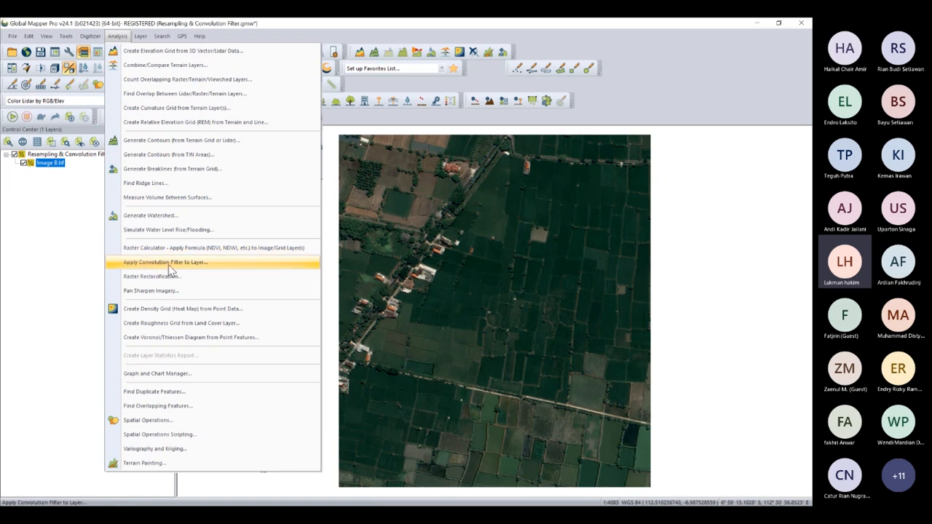
{"action": "left_click", "coordinate": [200, 267]}
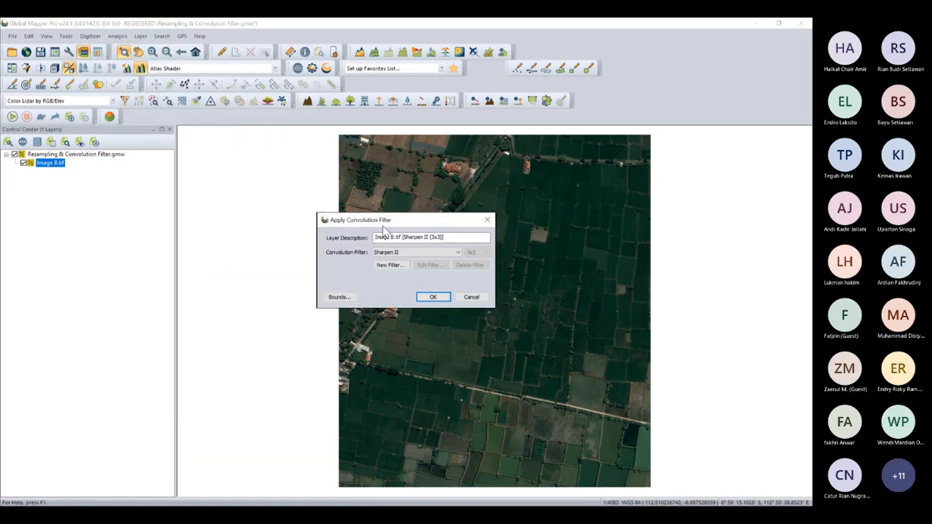
{"action": "left_click_drag", "start_coordinate": [382, 217], "coordinate": [191, 199]}
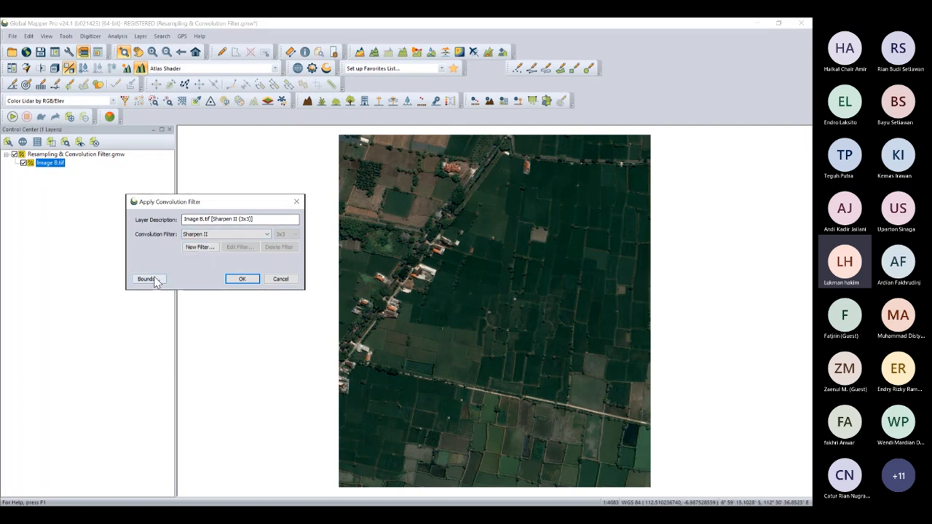
{"action": "left_click", "coordinate": [202, 249]}
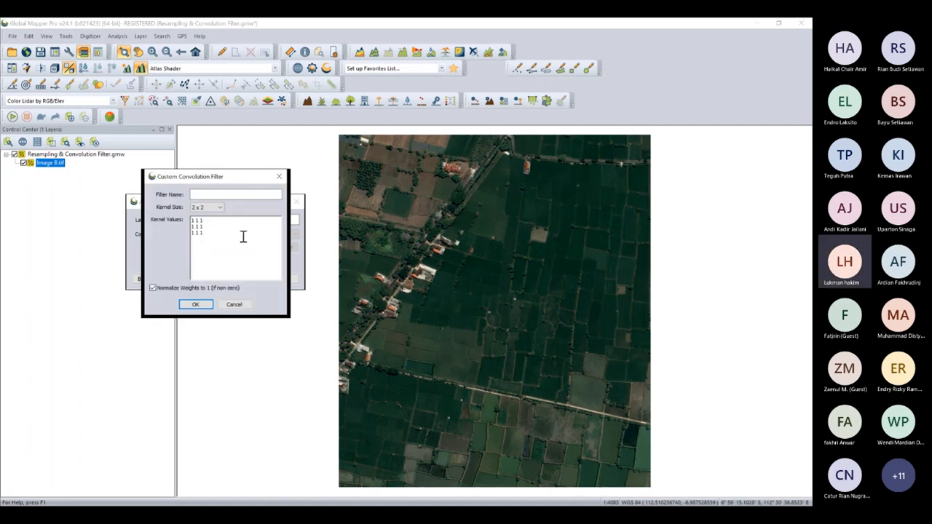
{"action": "left_click_drag", "start_coordinate": [204, 182], "coordinate": [275, 163]}
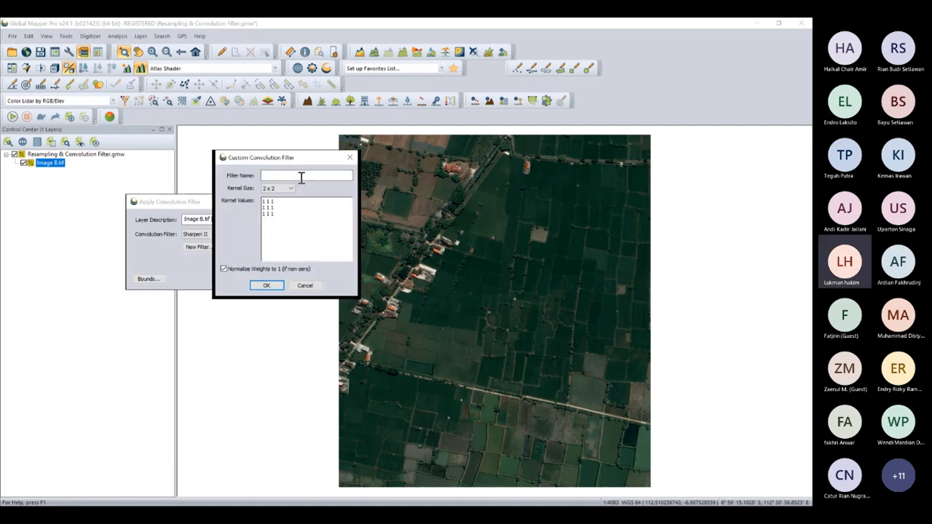
Examine the custom filter's kernel values and available kernel sizes, and discard both the custom filter and the convolution setup
{"action": "left_click", "coordinate": [306, 217]}
{"action": "left_click_drag", "start_coordinate": [294, 232], "coordinate": [255, 199]}
{"action": "left_click", "coordinate": [299, 230]}
{"action": "left_click", "coordinate": [276, 188]}
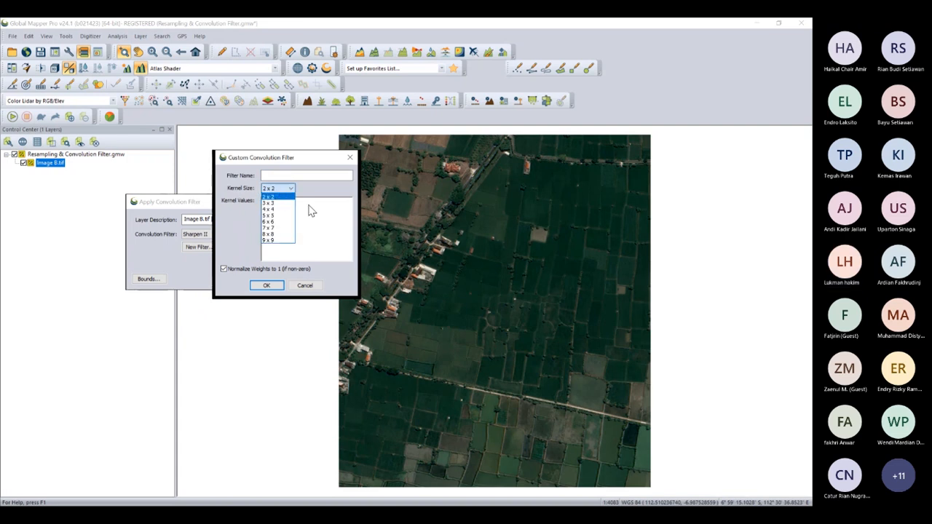
{"action": "left_click", "coordinate": [276, 195]}
{"action": "left_click", "coordinate": [303, 285]}
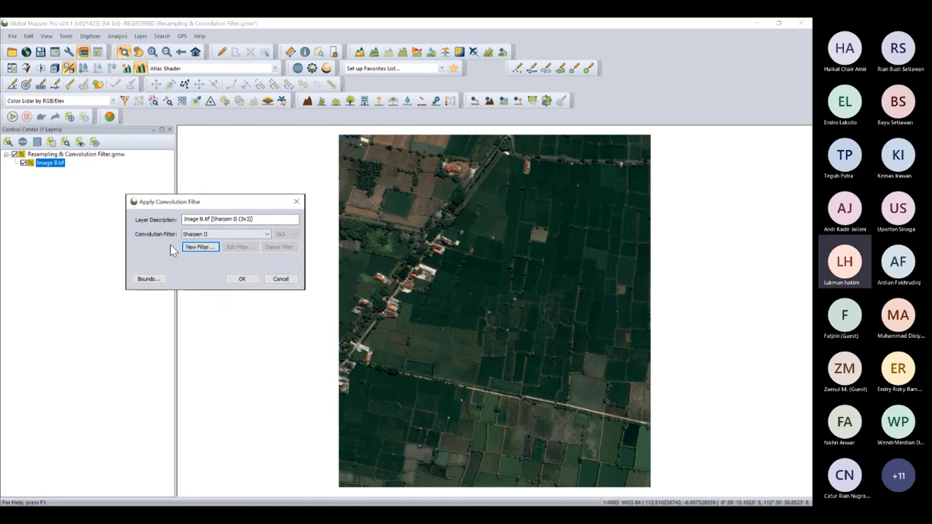
{"action": "left_click", "coordinate": [279, 280]}
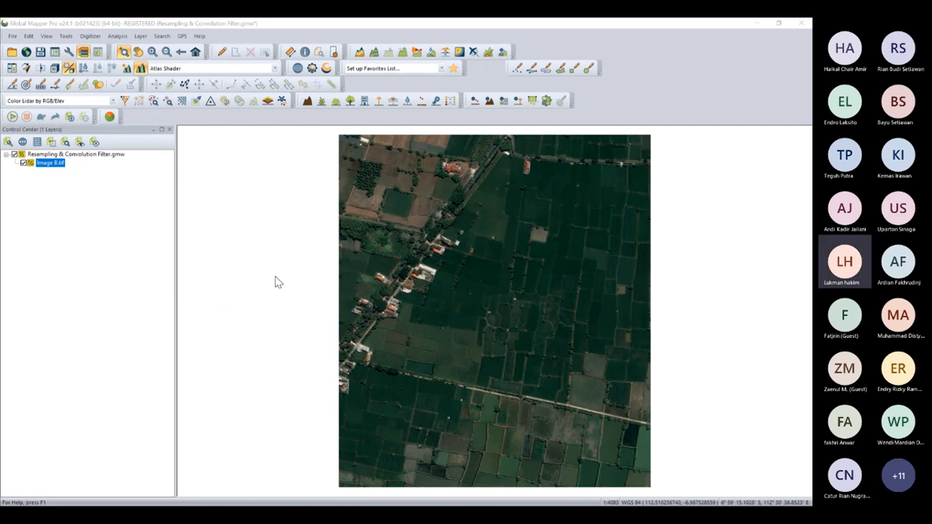
Apply the Sharpen II (3x3) convolution filter to Image B.tif, limiting its bounds to a box drawn over the red-roofed house
{"action": "scroll", "coordinate": [453, 155], "scroll_direction": "up", "scroll_amount": 5}
{"action": "left_click_drag", "start_coordinate": [500, 200], "coordinate": [401, 262]}
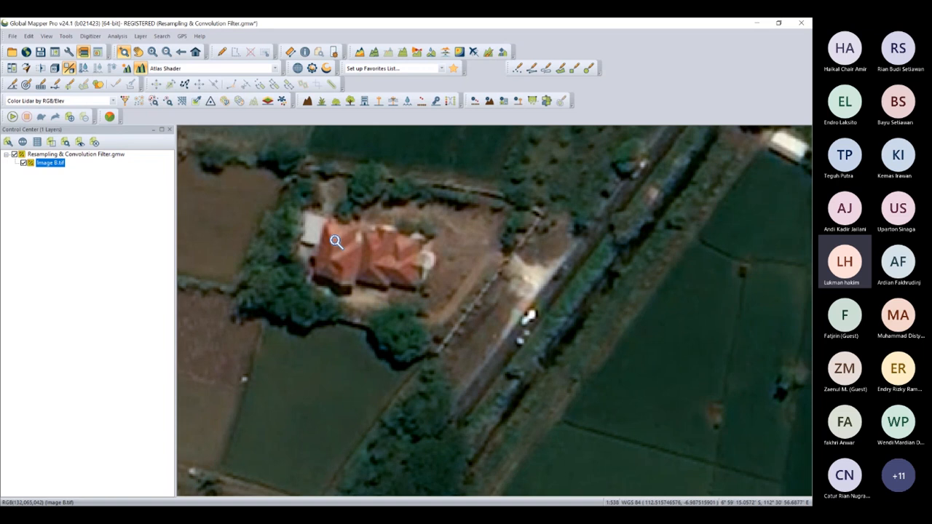
{"action": "right_click", "coordinate": [56, 165]}
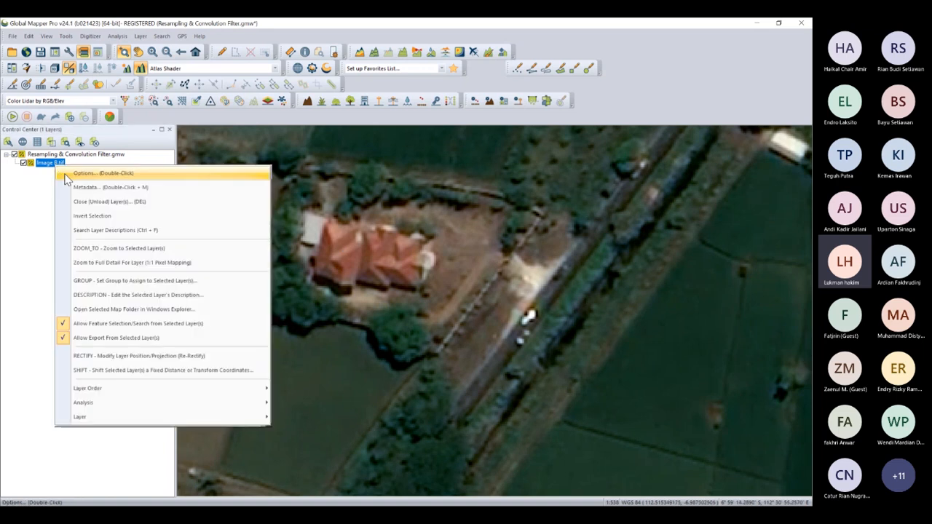
{"action": "left_click", "coordinate": [117, 36]}
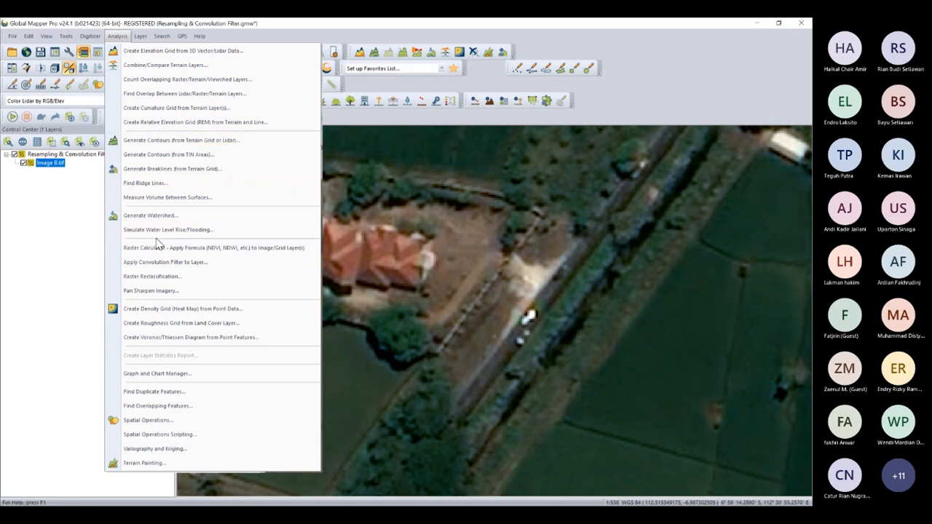
{"action": "left_click", "coordinate": [162, 268]}
{"action": "left_click", "coordinate": [335, 298]}
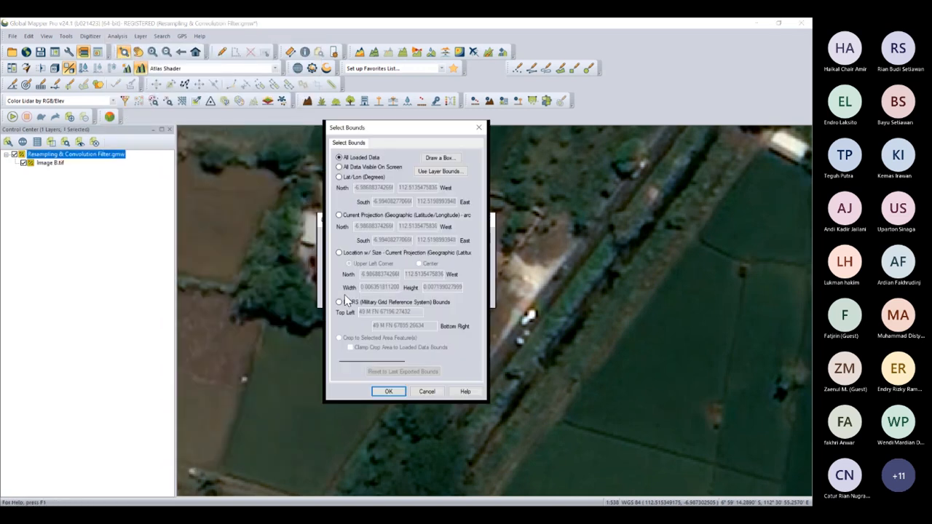
{"action": "left_click", "coordinate": [440, 156]}
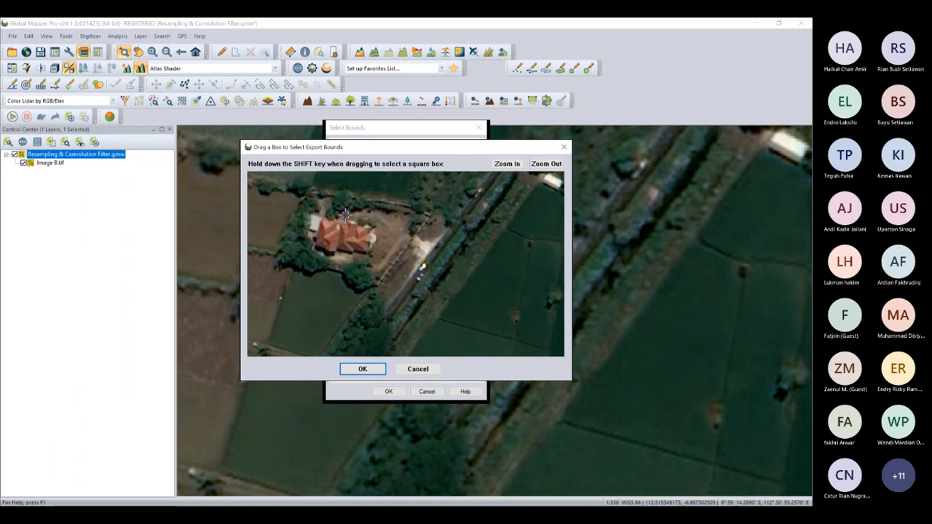
{"action": "left_click_drag", "start_coordinate": [339, 211], "coordinate": [393, 266]}
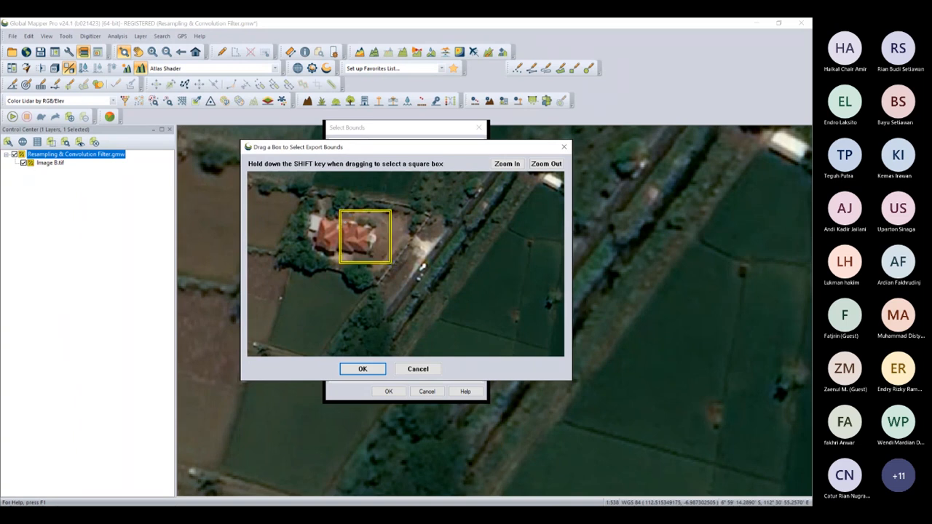
{"action": "left_click", "coordinate": [362, 368]}
{"action": "left_click", "coordinate": [389, 390]}
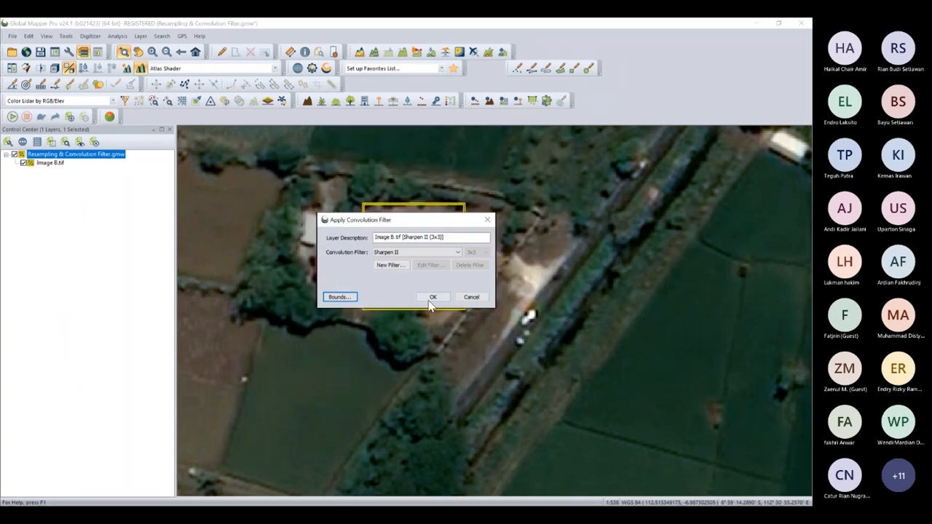
{"action": "left_click", "coordinate": [432, 298]}
Compare the Sharpen II (3x3) result with the original Image B.tif around the house by toggling each layer's visibility
{"action": "scroll", "coordinate": [350, 271], "scroll_direction": "up", "scroll_amount": 2}
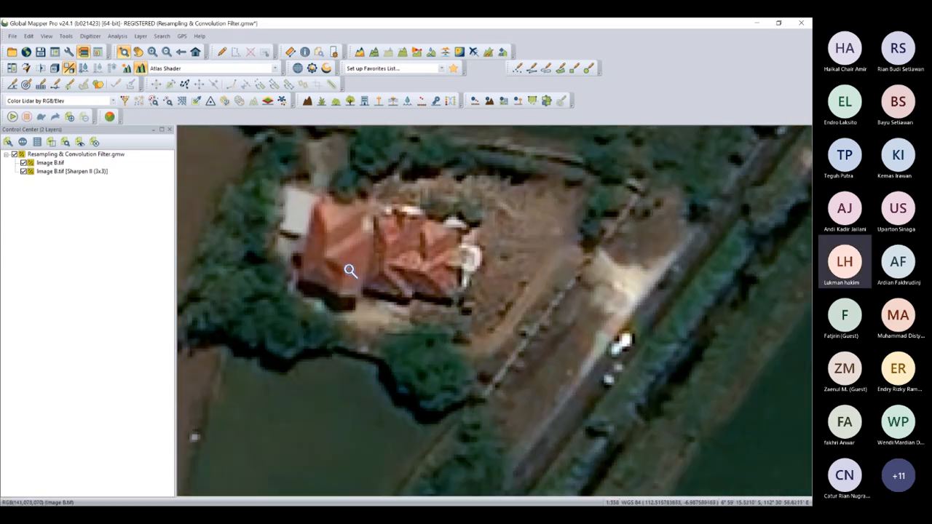
{"action": "left_click", "coordinate": [24, 163]}
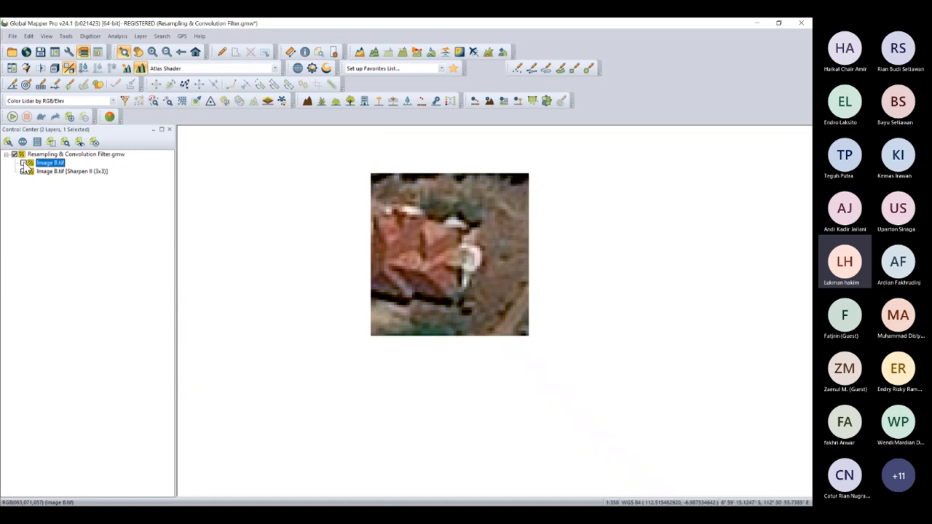
{"action": "left_click", "coordinate": [23, 164]}
{"action": "left_click", "coordinate": [23, 171]}
{"action": "left_click", "coordinate": [23, 171]}
{"action": "left_click", "coordinate": [23, 172]}
{"action": "left_click", "coordinate": [23, 172]}
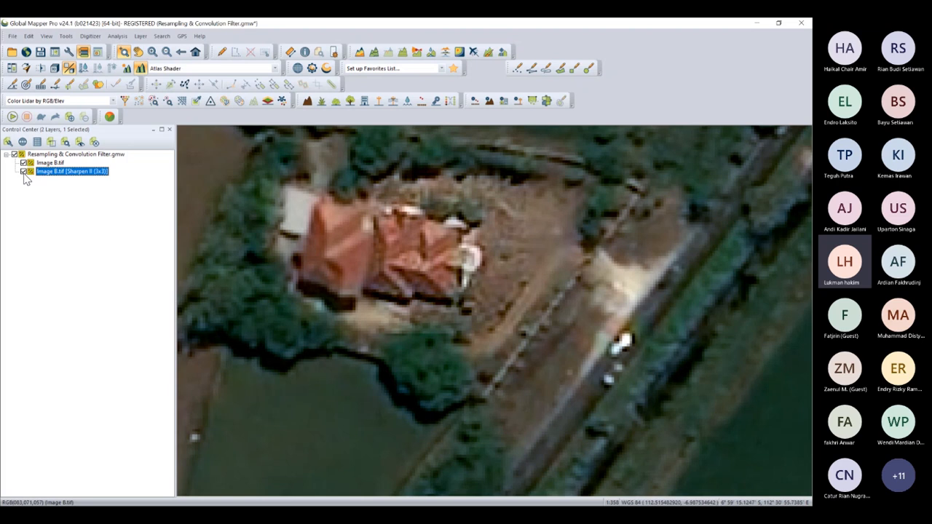
{"action": "left_click", "coordinate": [23, 173]}
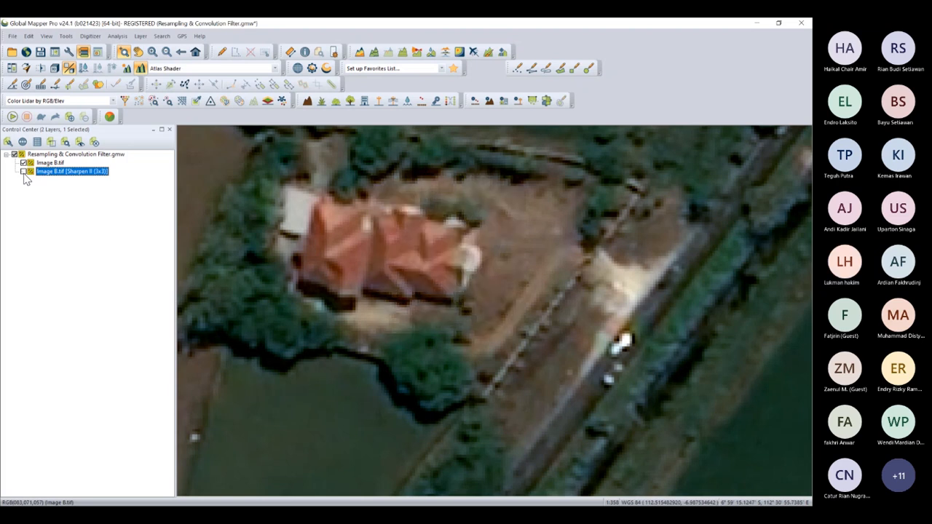
{"action": "left_click", "coordinate": [23, 172]}
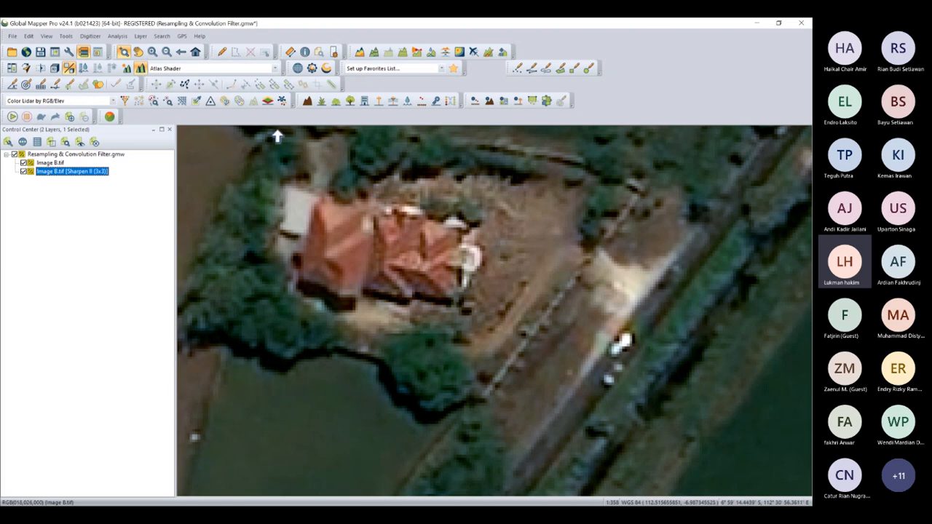
Unload all layers of the current workspace and open the Inset Map workspace
{"action": "left_click", "coordinate": [195, 52]}
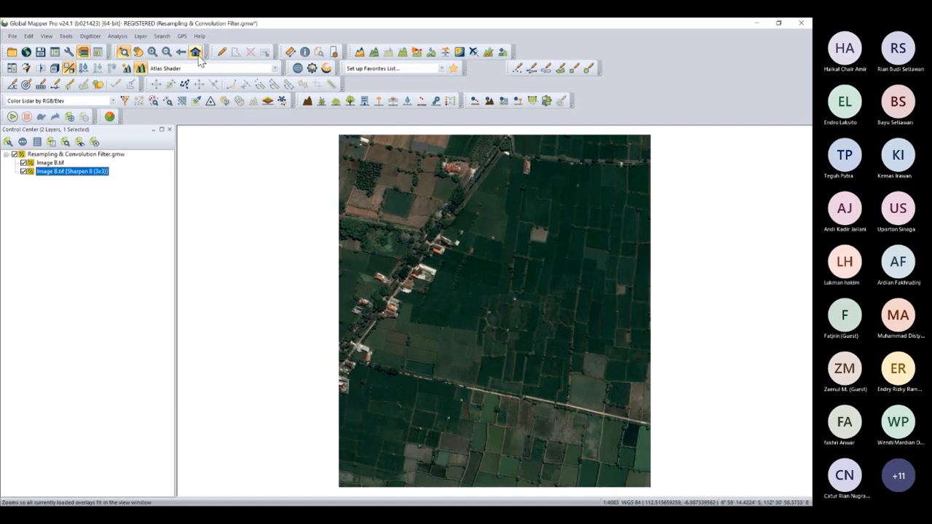
{"action": "key", "text": "ctrl+u"}
{"action": "key", "text": "Right"}
{"action": "key", "text": "Return"}
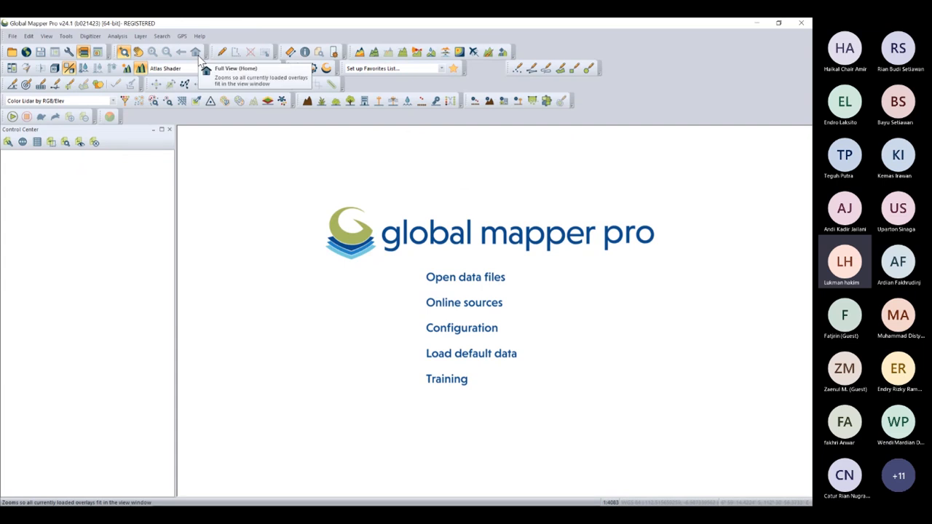
{"action": "key", "text": "ctrl+o"}
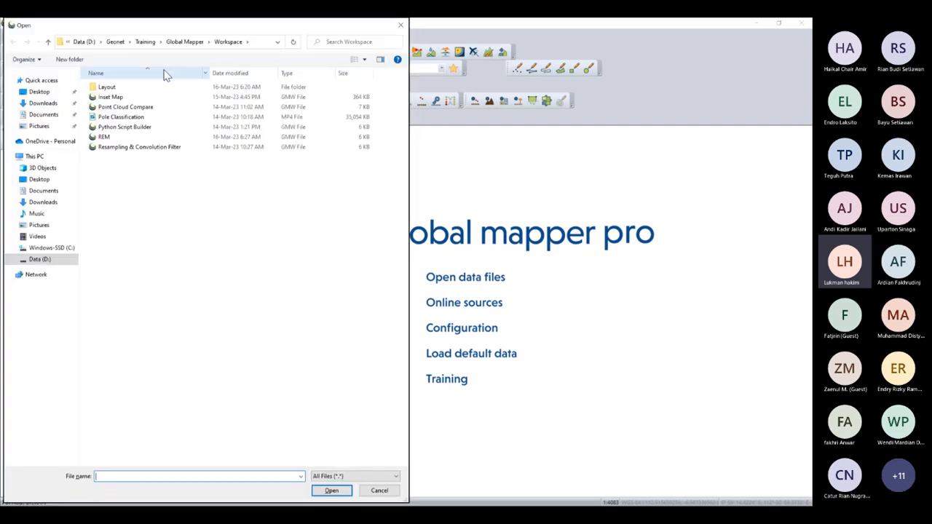
{"action": "double_click", "coordinate": [124, 97]}
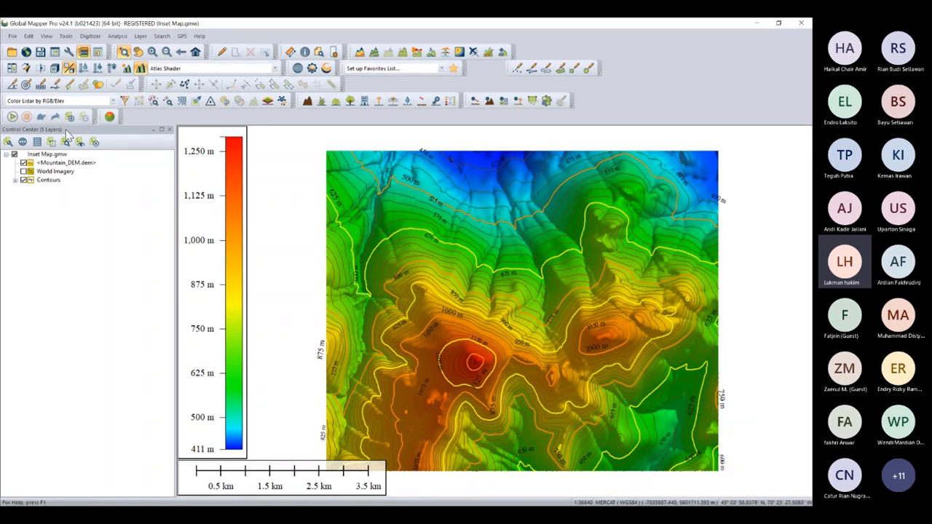
Open the Map Layout Editor and load the saved Mt Sugarloaf Map layout
{"action": "left_click", "coordinate": [40, 53]}
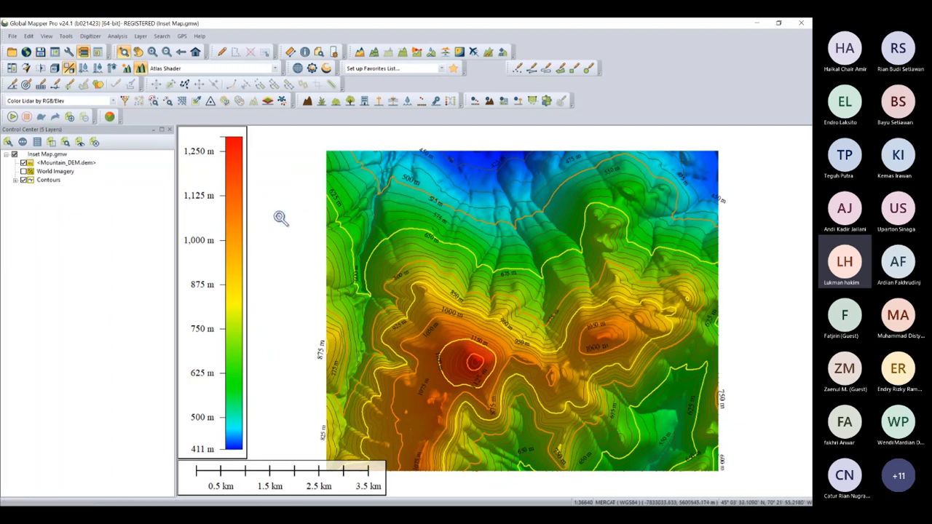
{"action": "left_click", "coordinate": [55, 56]}
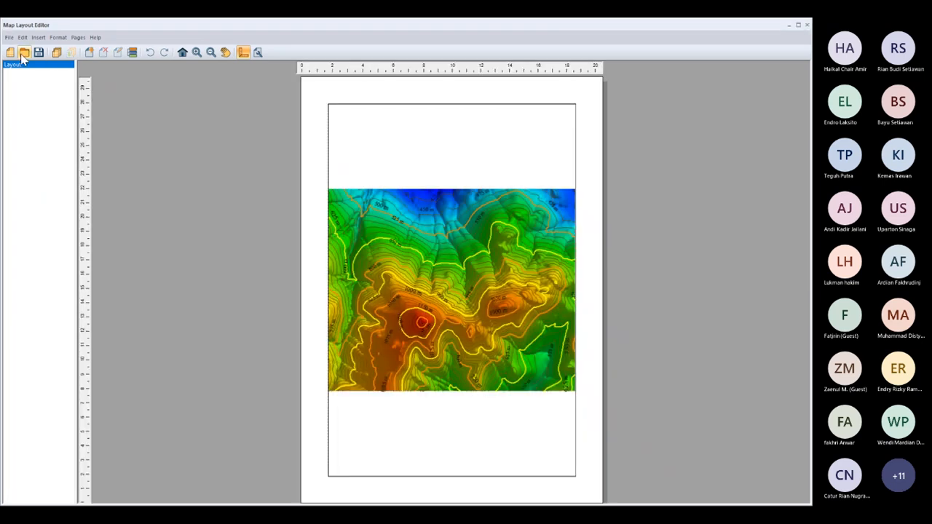
{"action": "left_click", "coordinate": [23, 57]}
{"action": "left_click", "coordinate": [114, 116]}
{"action": "left_click", "coordinate": [334, 490]}
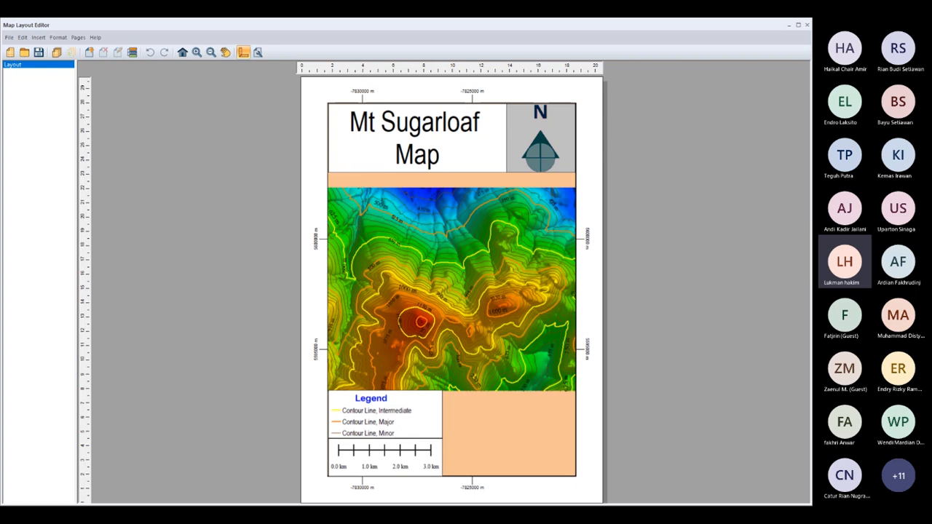
{"action": "left_click", "coordinate": [40, 39]}
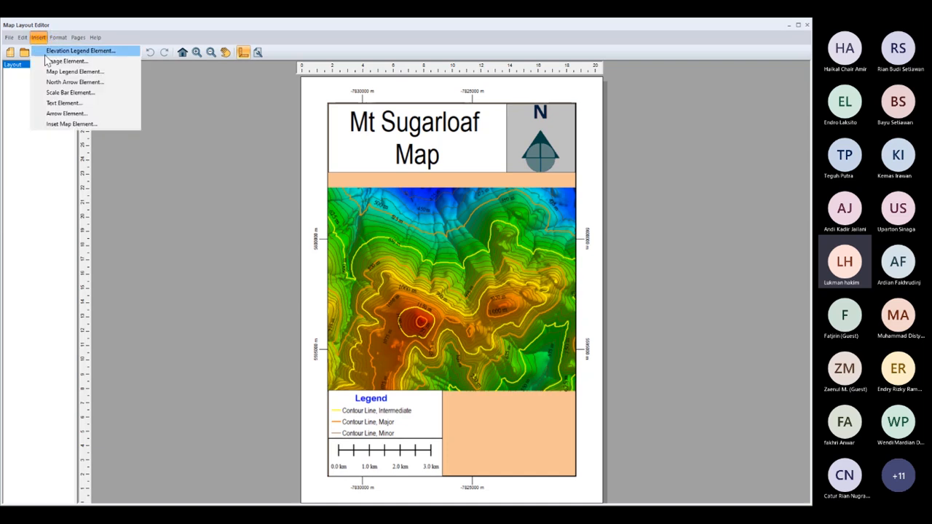
{"action": "left_click", "coordinate": [69, 124]}
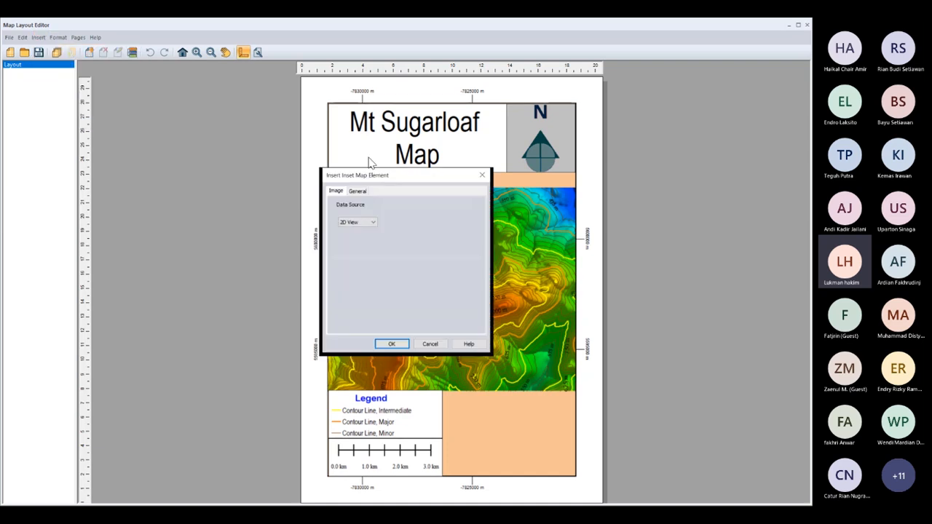
{"action": "left_click", "coordinate": [360, 222]}
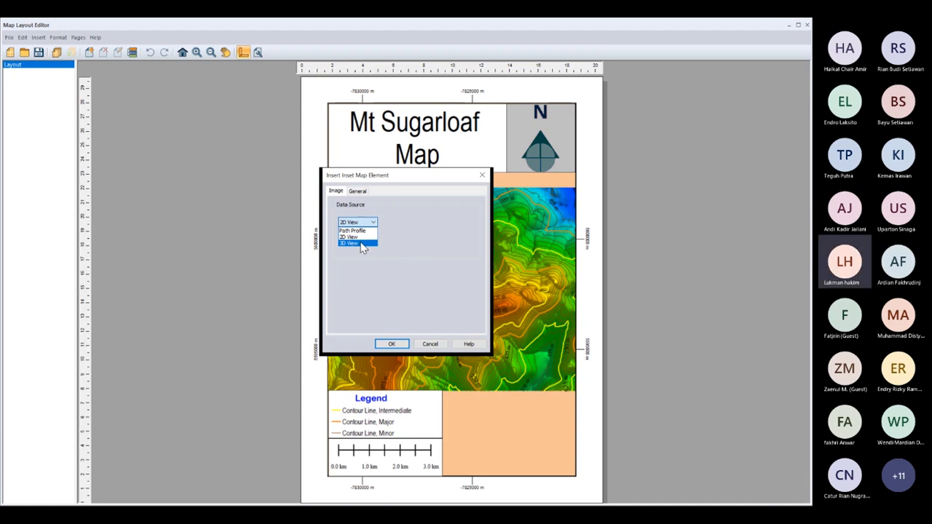
{"action": "left_click", "coordinate": [430, 345]}
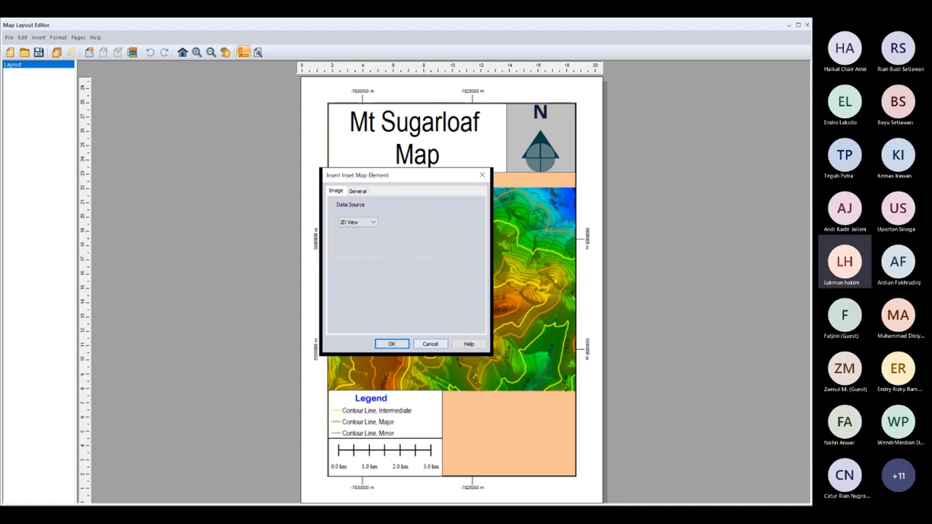
{"action": "left_click", "coordinate": [437, 345]}
Minimize the layout editor, dock the 3D Viewer beside the map and rotate the terrain to an oblique side view
{"action": "left_click", "coordinate": [789, 25]}
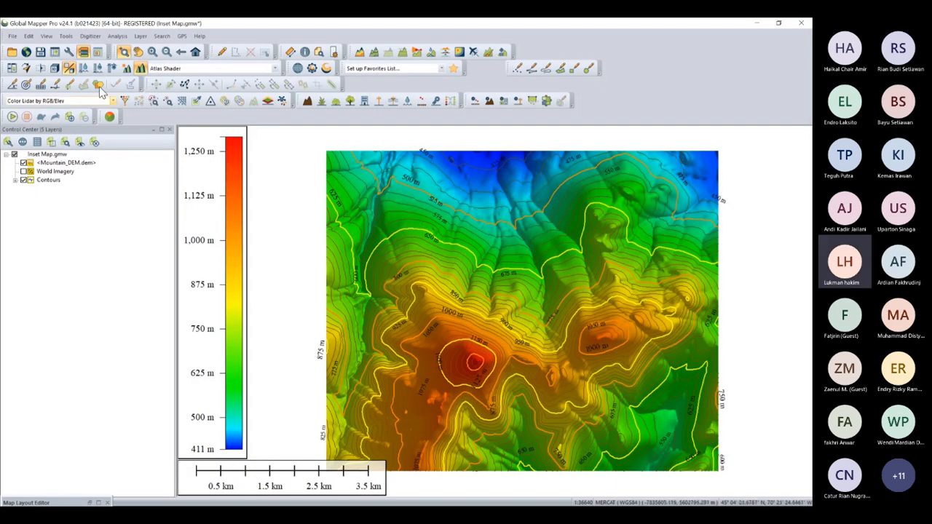
{"action": "left_click", "coordinate": [55, 69]}
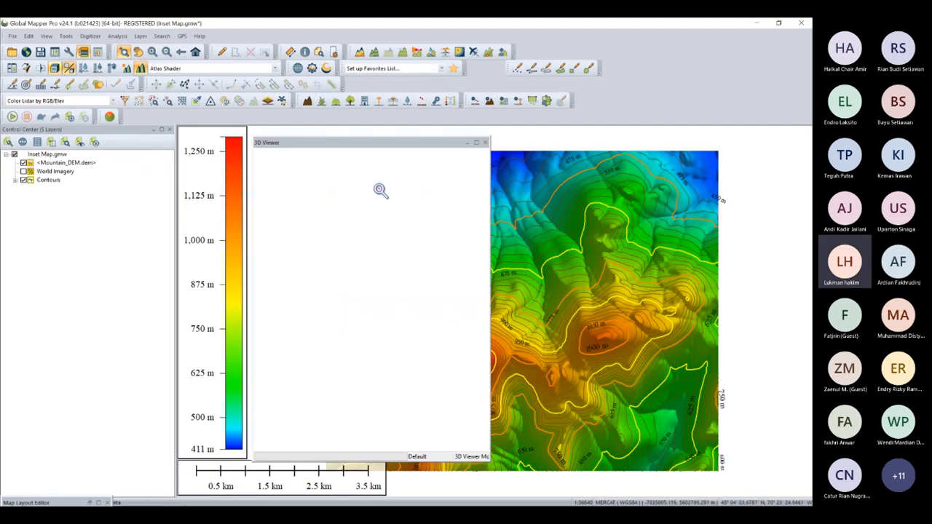
{"action": "left_click_drag", "start_coordinate": [337, 144], "coordinate": [514, 311]}
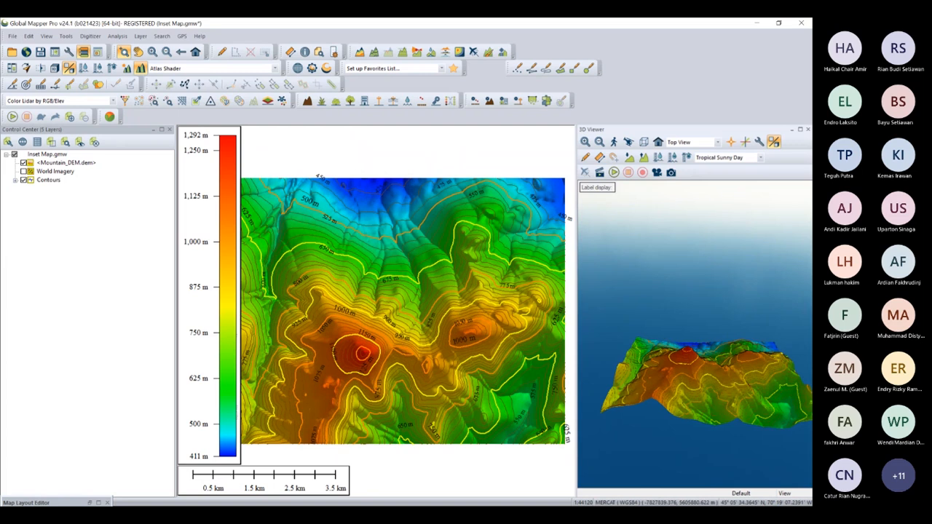
{"action": "left_click_drag", "start_coordinate": [720, 371], "coordinate": [632, 380]}
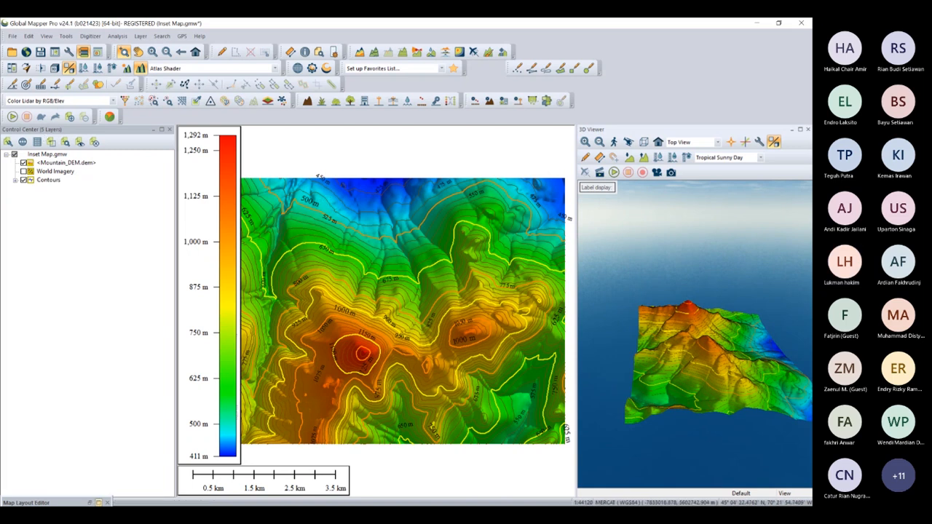
Restore the Mt Sugarloaf layout and insert an inset map element with 3D View as its data source
{"action": "left_click", "coordinate": [99, 502]}
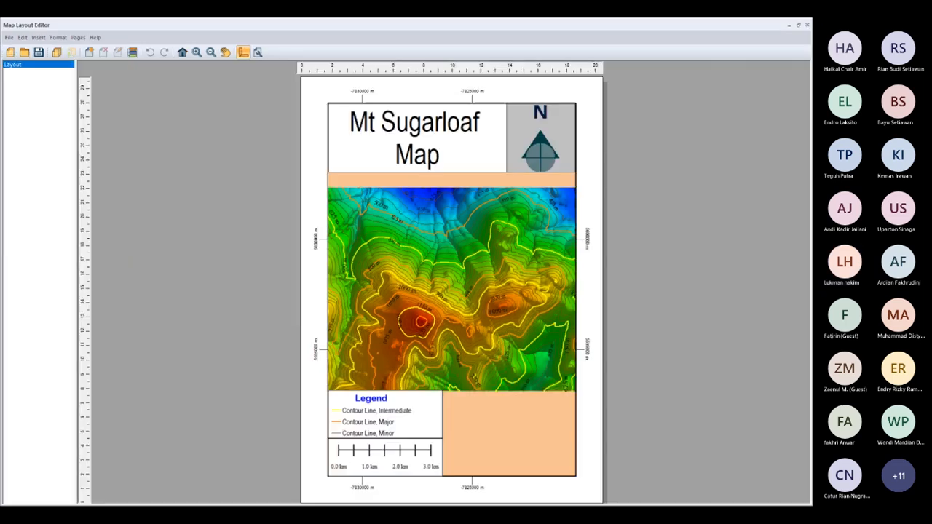
{"action": "left_click", "coordinate": [37, 38]}
{"action": "left_click", "coordinate": [73, 122]}
{"action": "left_click", "coordinate": [362, 223]}
{"action": "left_click", "coordinate": [353, 237]}
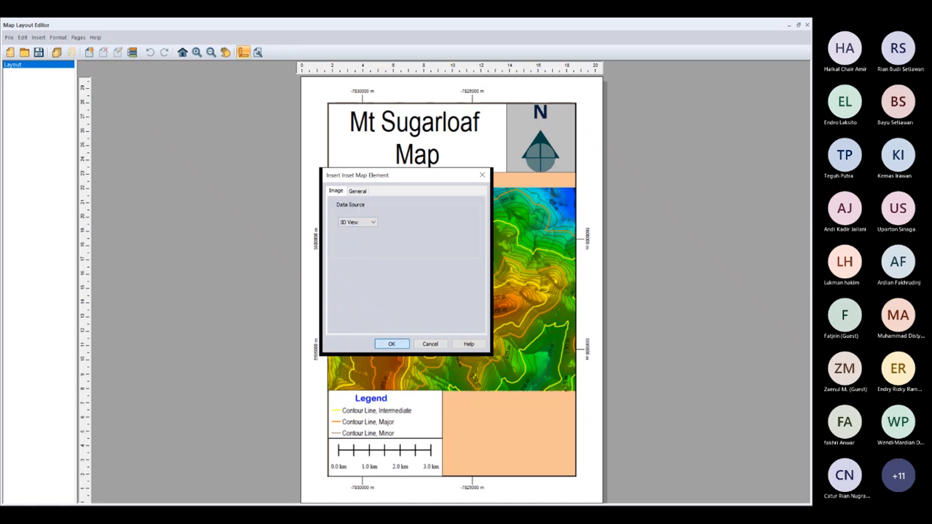
{"action": "left_click", "coordinate": [390, 344]}
Move the 3D inset to the page's lower-right area and resize it to start at the legend's right edge
{"action": "left_click_drag", "start_coordinate": [398, 187], "coordinate": [421, 215]}
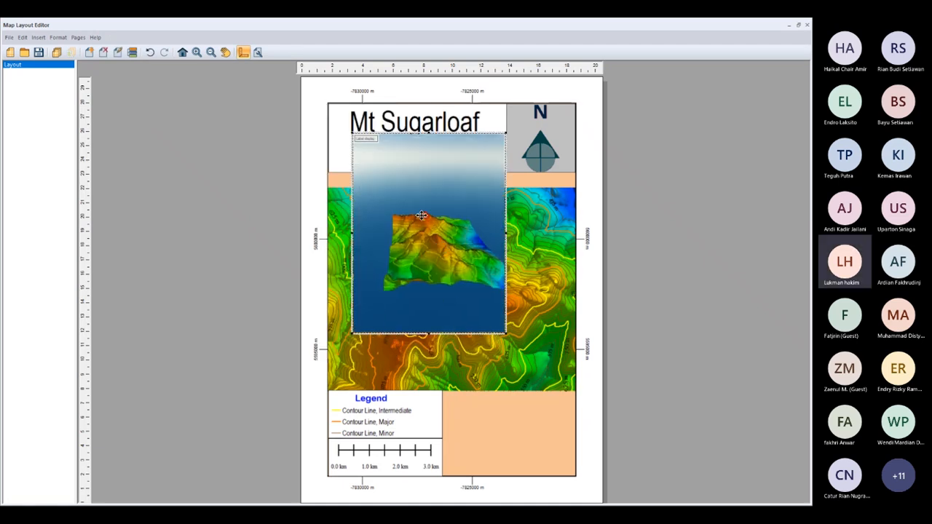
{"action": "left_click_drag", "start_coordinate": [391, 183], "coordinate": [476, 333]}
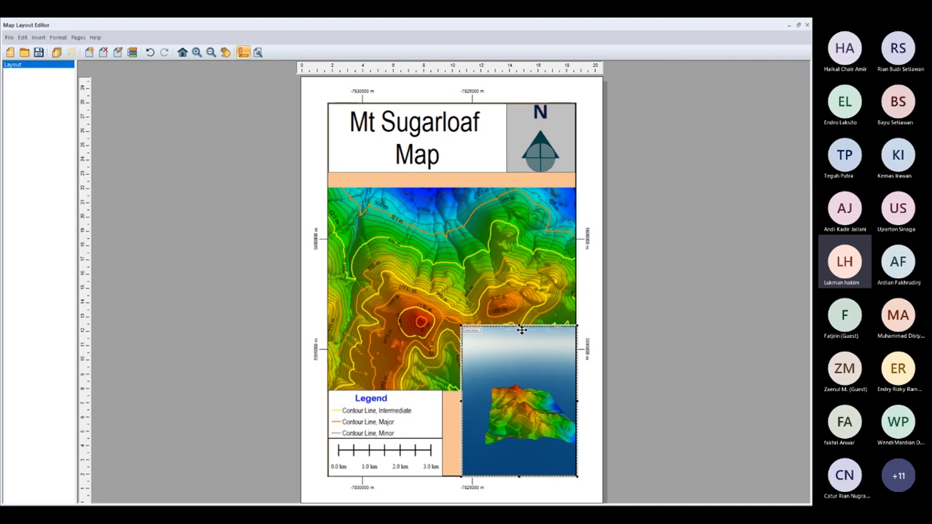
{"action": "left_click_drag", "start_coordinate": [519, 385], "coordinate": [519, 350]}
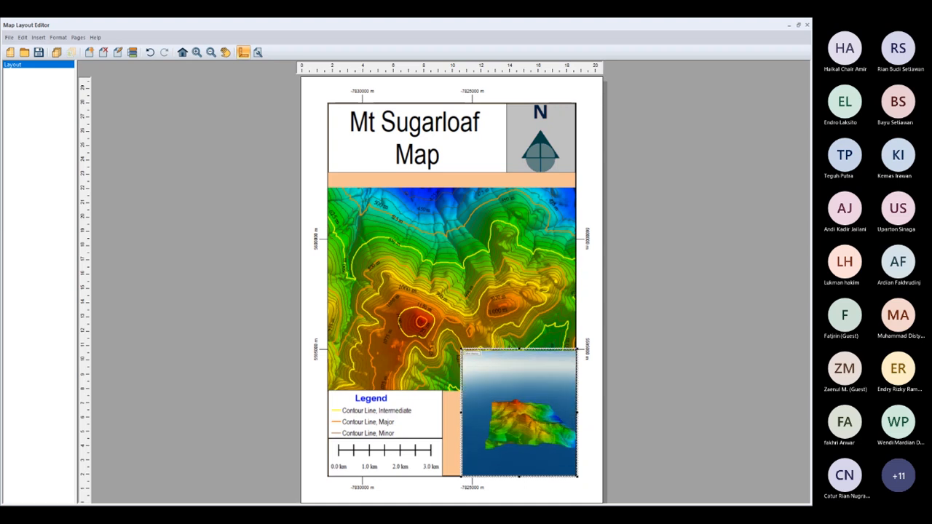
{"action": "left_click_drag", "start_coordinate": [461, 412], "coordinate": [442, 413]}
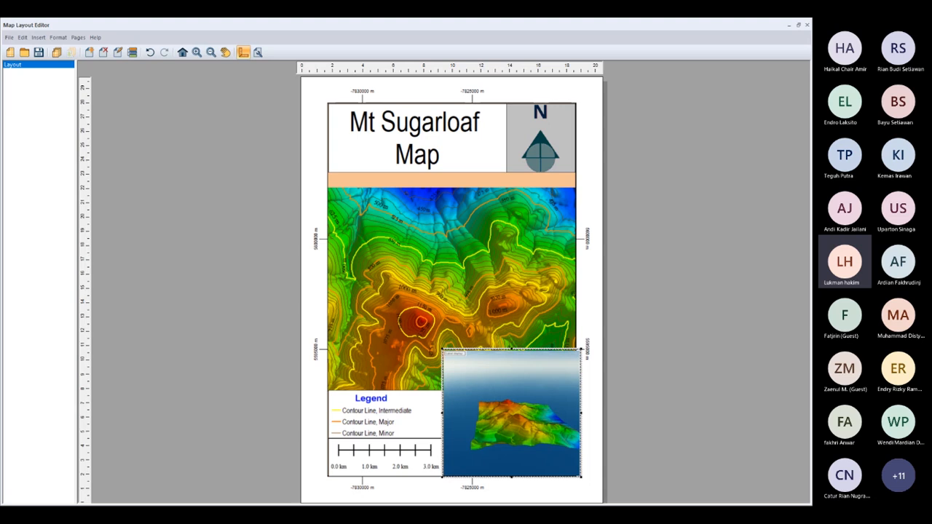
Minimize the layout editor, rotate the 3D terrain to a near-horizontal side view and set its sky background to Cloudy Light Rays
{"action": "left_click", "coordinate": [789, 25]}
{"action": "left_click_drag", "start_coordinate": [736, 335], "coordinate": [611, 335]}
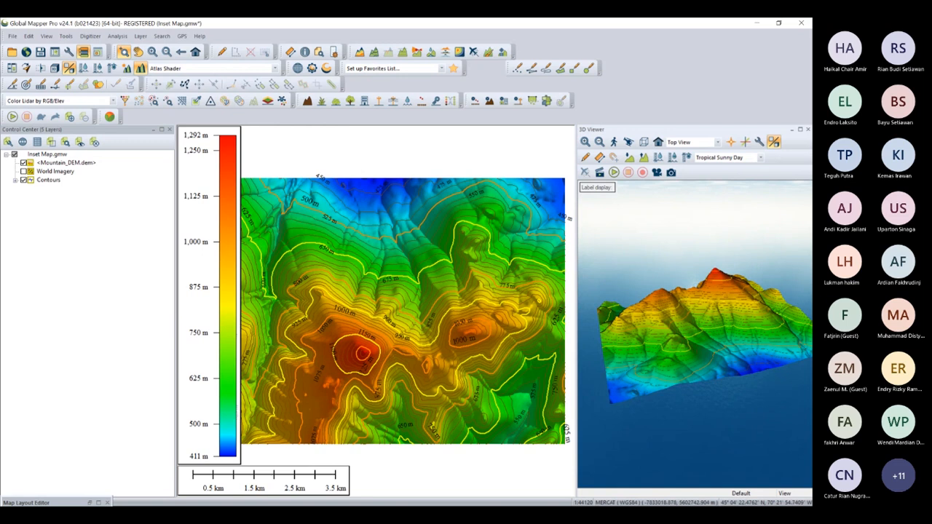
{"action": "left_click", "coordinate": [761, 158]}
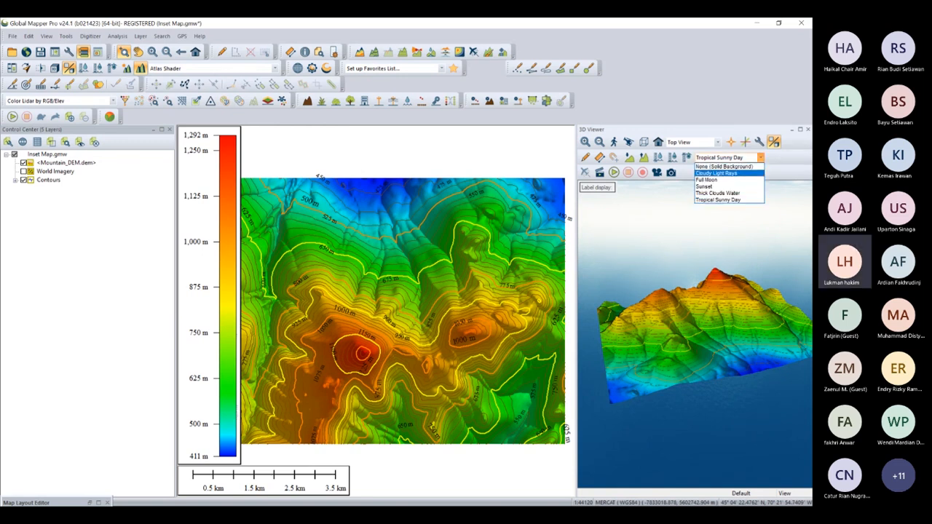
{"action": "left_click", "coordinate": [717, 173]}
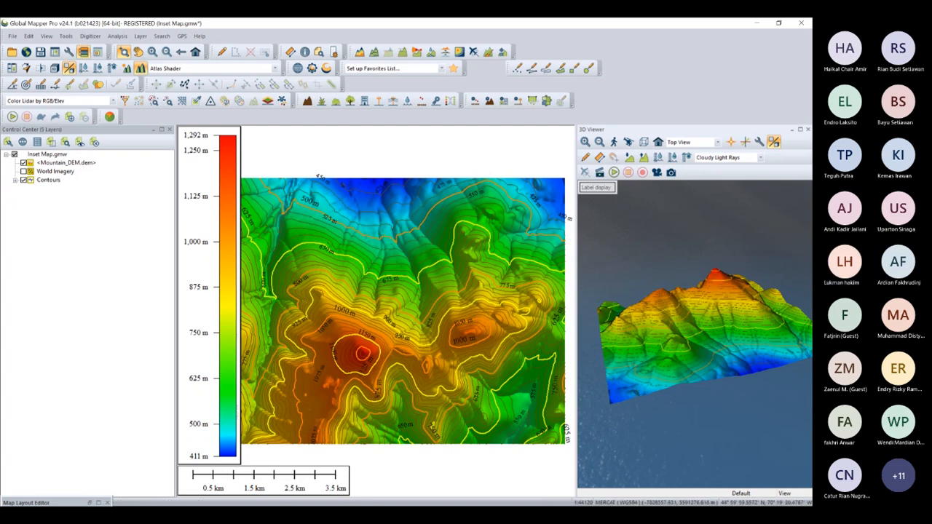
Restore the Mt Sugarloaf layout and update its 3D View inset, overwriting the existing image
{"action": "left_click", "coordinate": [99, 503]}
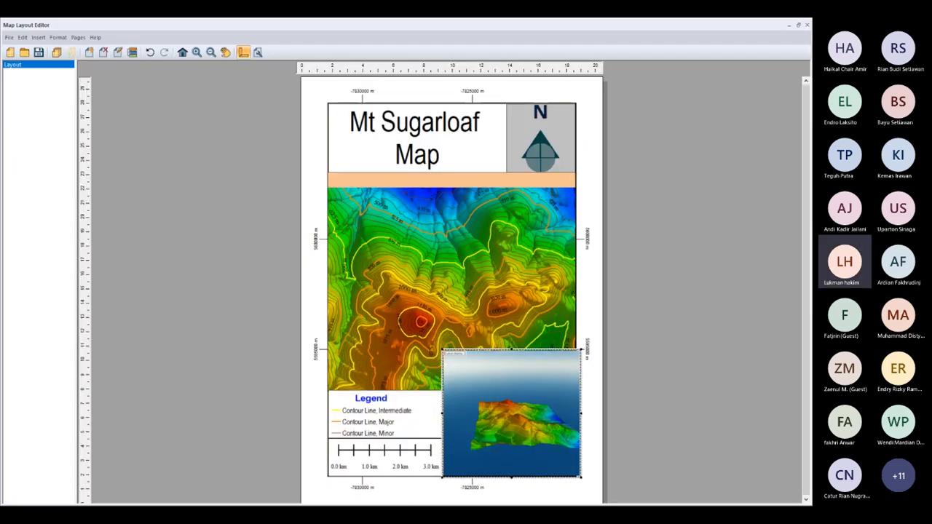
{"action": "right_click", "coordinate": [445, 386]}
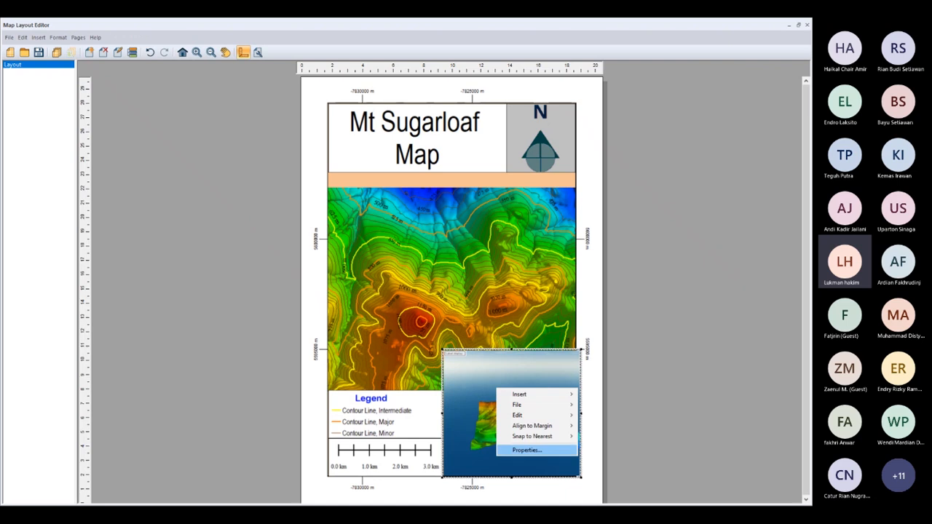
{"action": "left_click", "coordinate": [499, 456]}
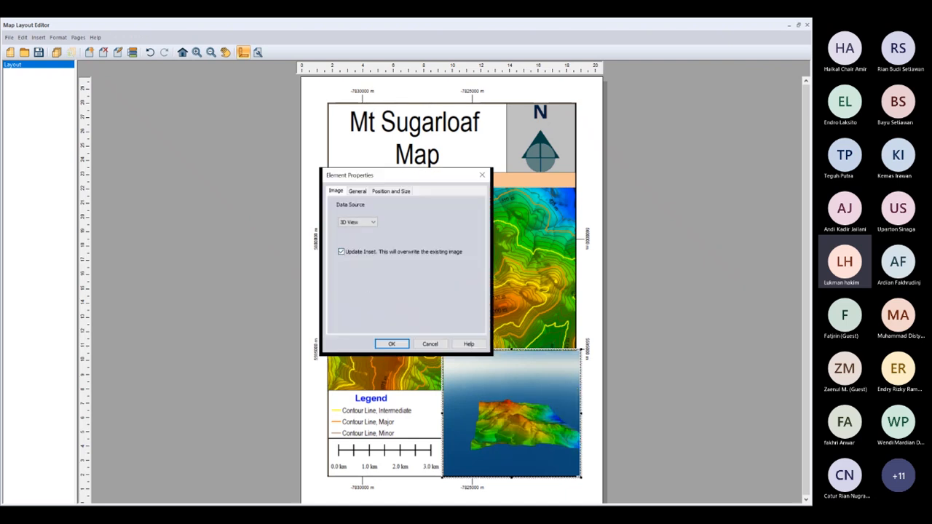
{"action": "left_click", "coordinate": [392, 344]}
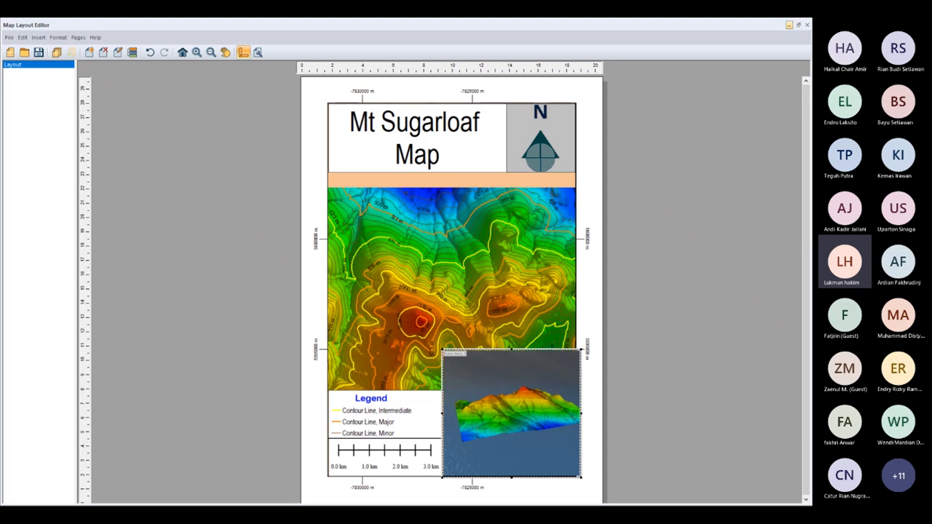
{"action": "left_click", "coordinate": [788, 24]}
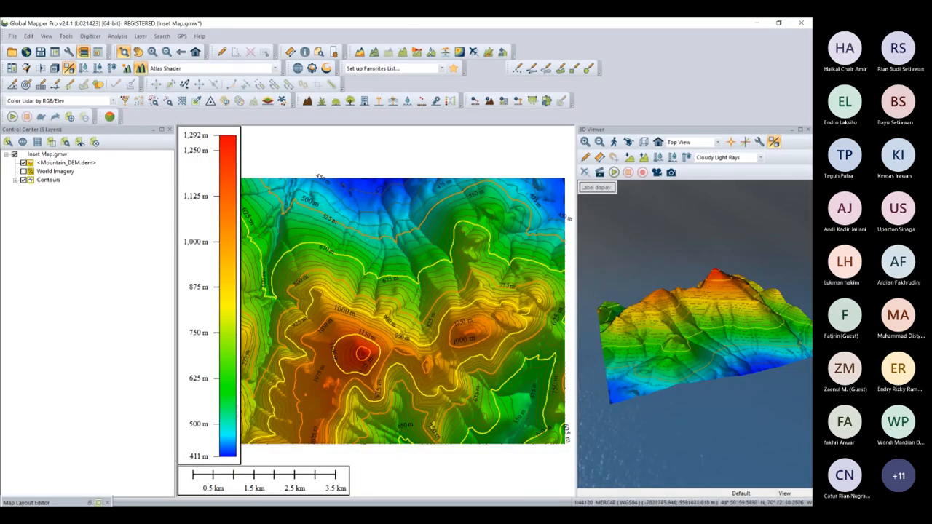
{"action": "left_click", "coordinate": [99, 502]}
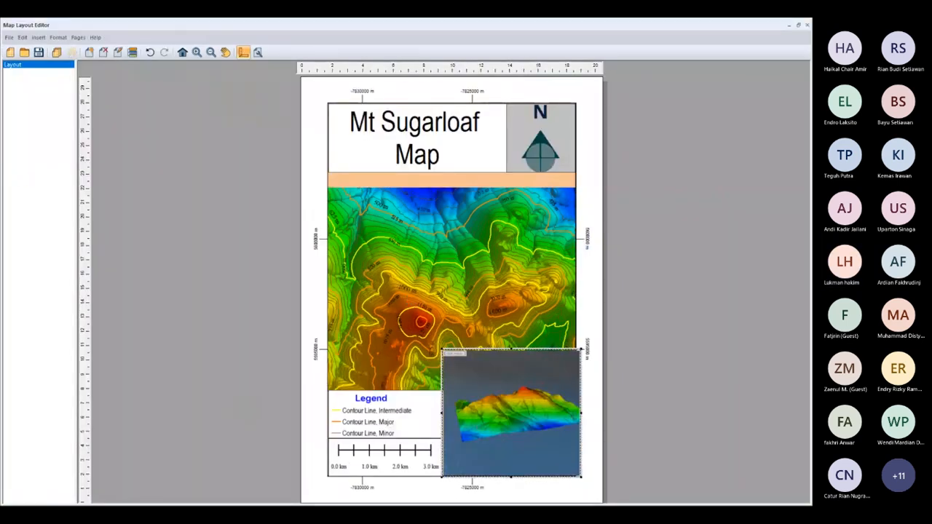
{"action": "left_click", "coordinate": [38, 37]}
{"action": "left_click", "coordinate": [74, 123]}
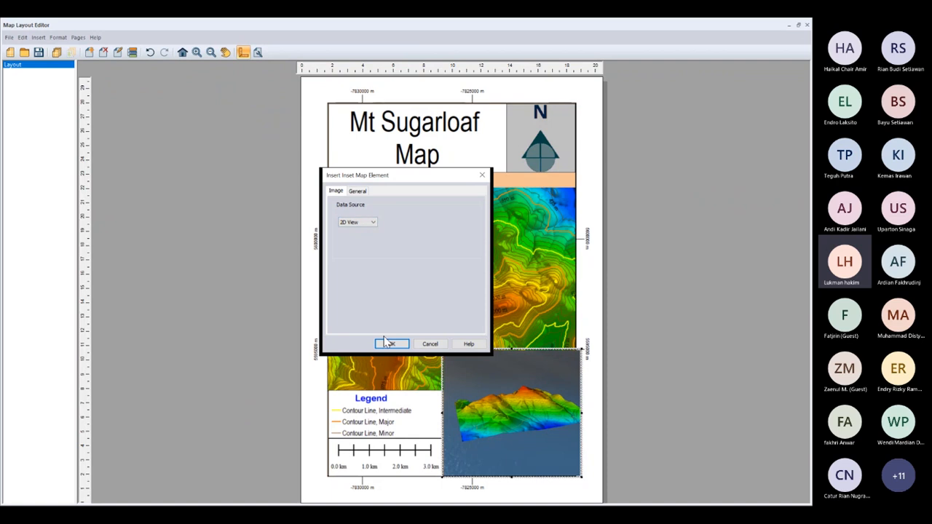
{"action": "left_click", "coordinate": [430, 345]}
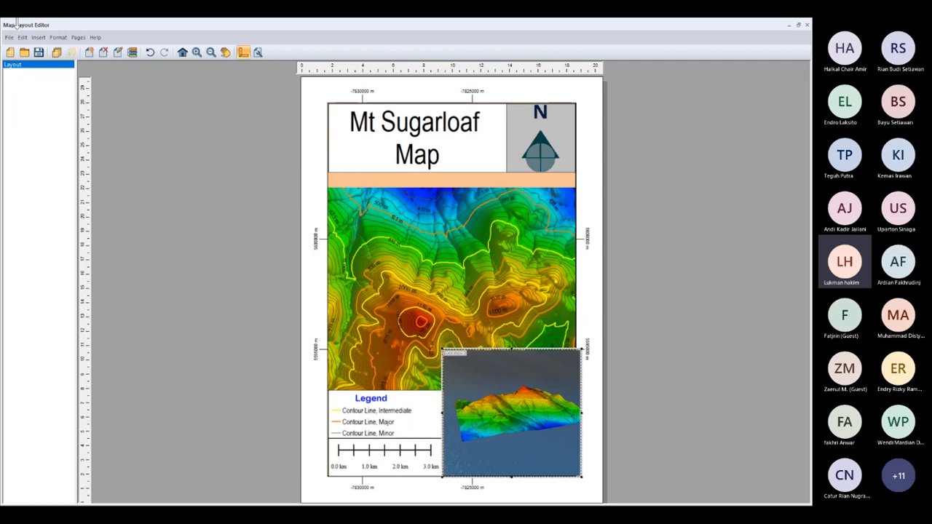
{"action": "left_click", "coordinate": [9, 37]}
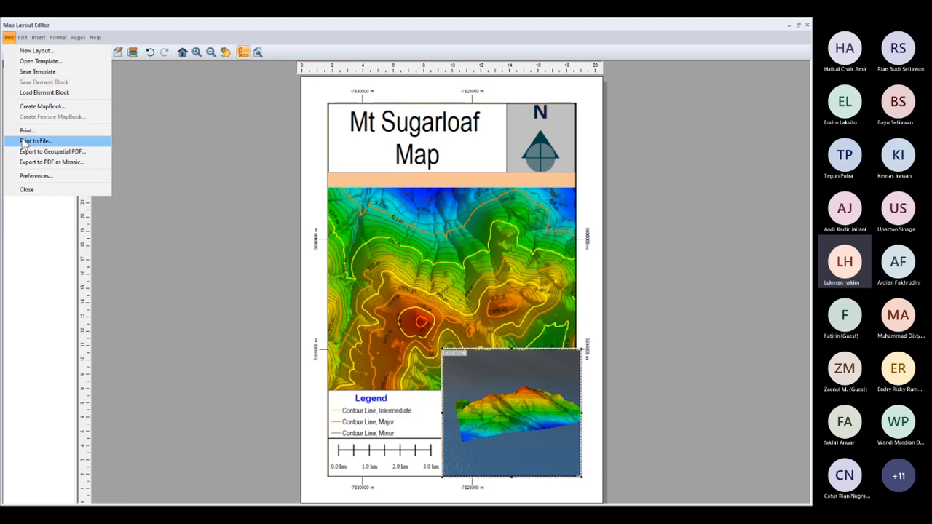
{"action": "left_click", "coordinate": [28, 246]}
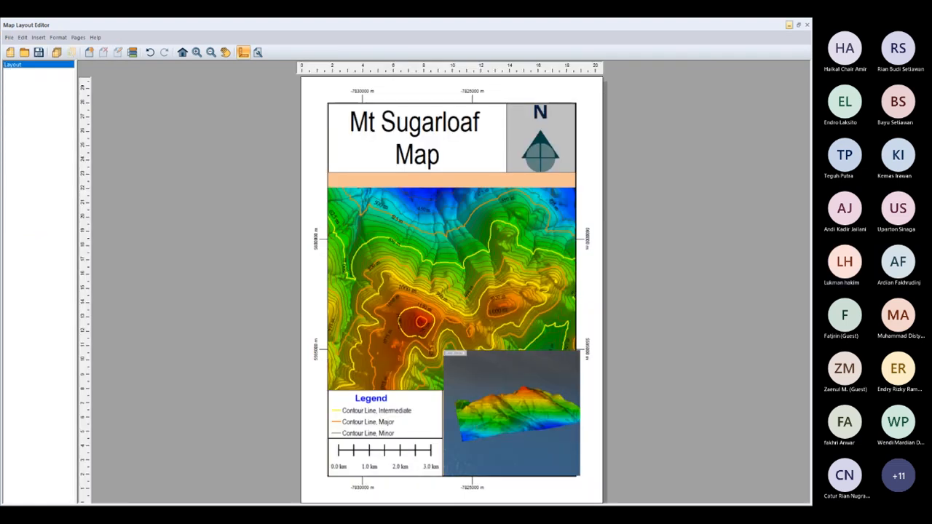
Close the layout editor and 3D Viewer and unload all data without saving the Inset Map workspace
{"action": "left_click", "coordinate": [806, 24]}
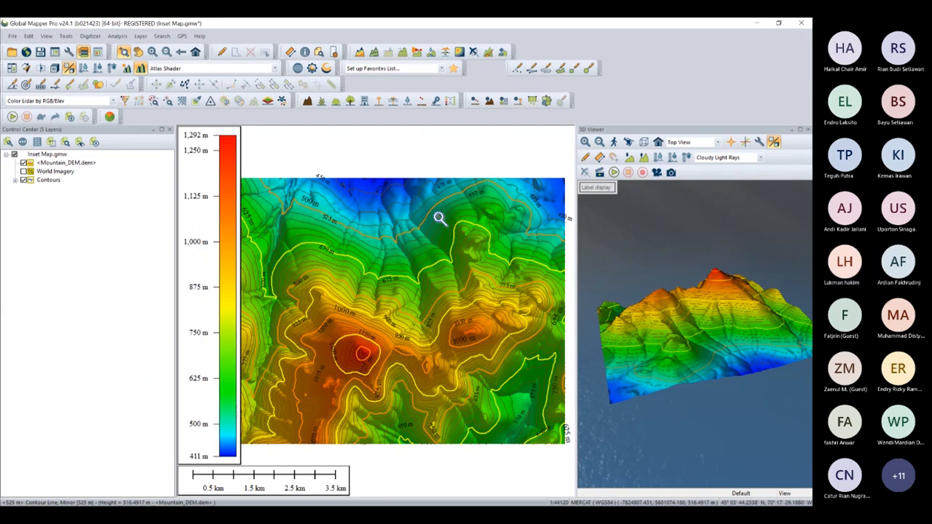
{"action": "key", "text": "ctrl+u"}
{"action": "key", "text": "Right"}
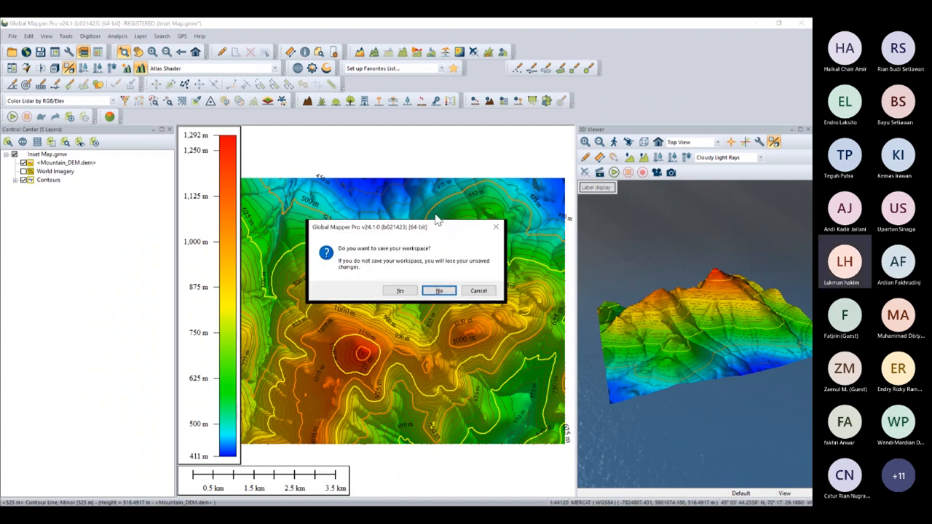
{"action": "key", "text": "Return"}
{"action": "left_click", "coordinate": [808, 129]}
Open the Python Script Builder workspace from the Workspace folder and fit the whole terrain in the map view
{"action": "left_click", "coordinate": [445, 281]}
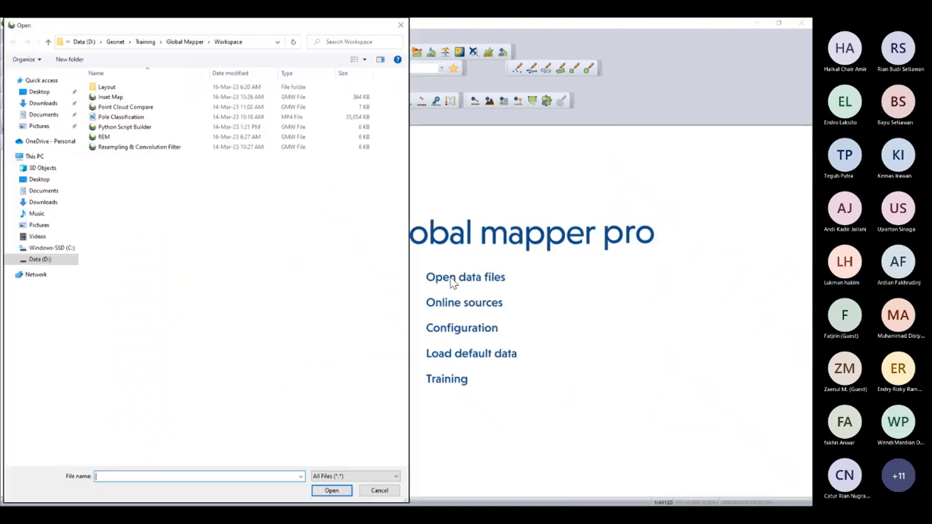
{"action": "left_click", "coordinate": [157, 128]}
{"action": "left_click", "coordinate": [332, 490]}
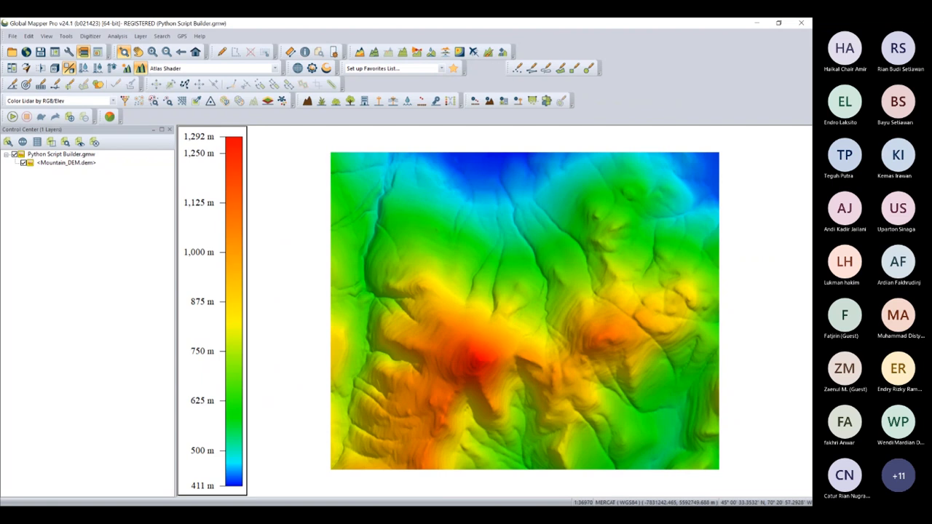
{"action": "left_click", "coordinate": [13, 36]}
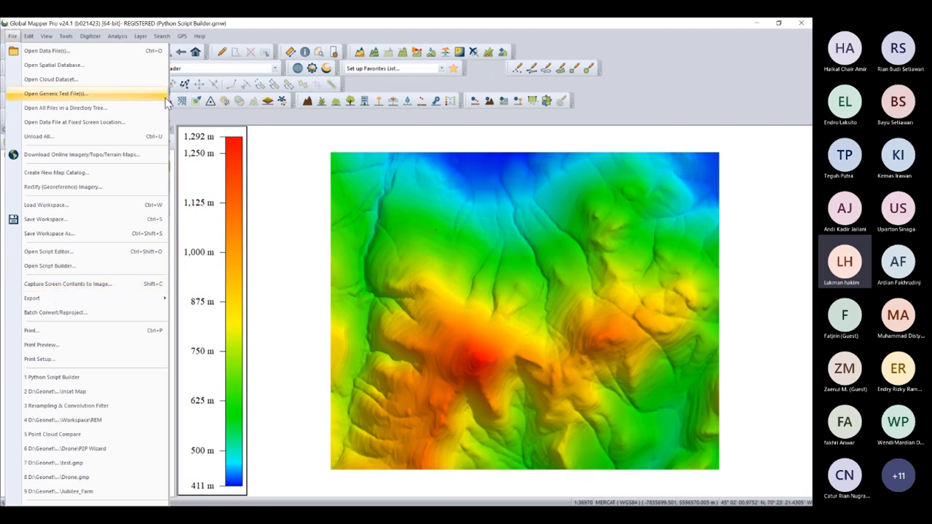
{"action": "left_click", "coordinate": [356, 26]}
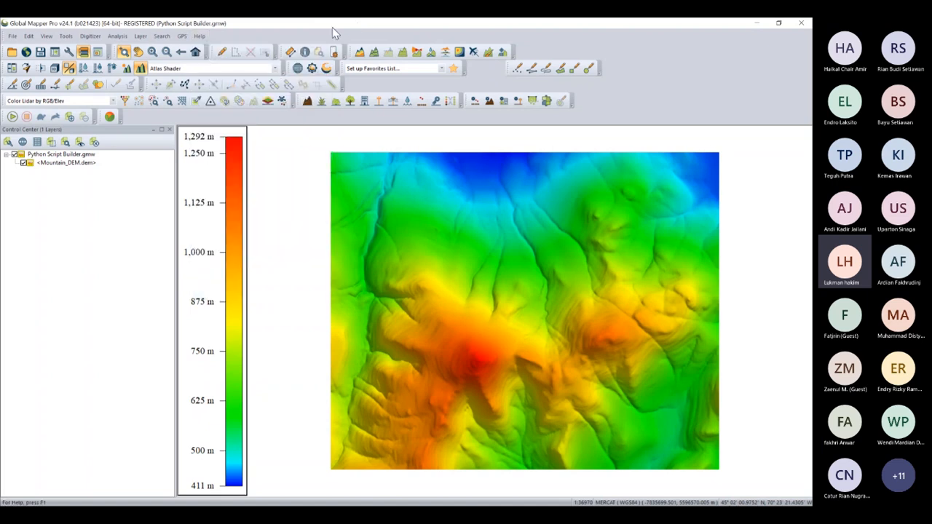
{"action": "left_click", "coordinate": [196, 52]}
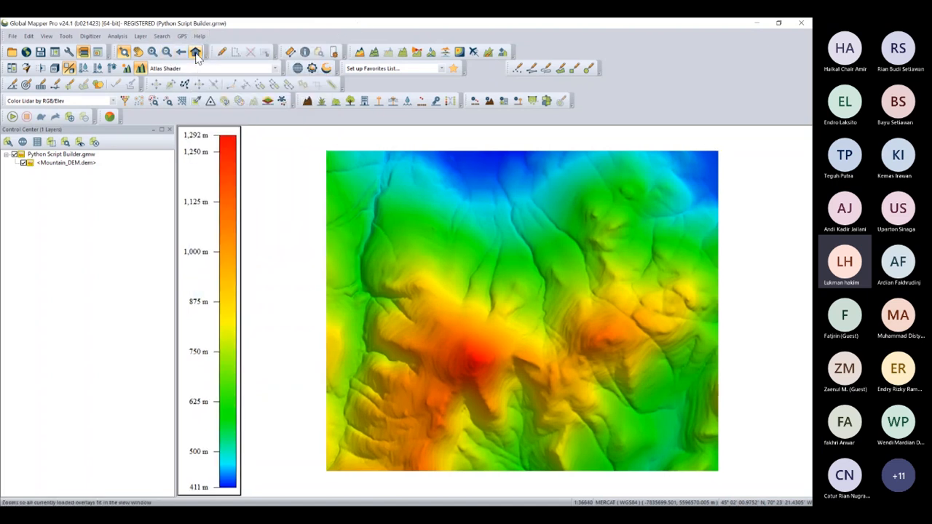
Open the Script Builder, dock it between the Control Center and the map, and narrow it to give the map more room
{"action": "left_click", "coordinate": [11, 38]}
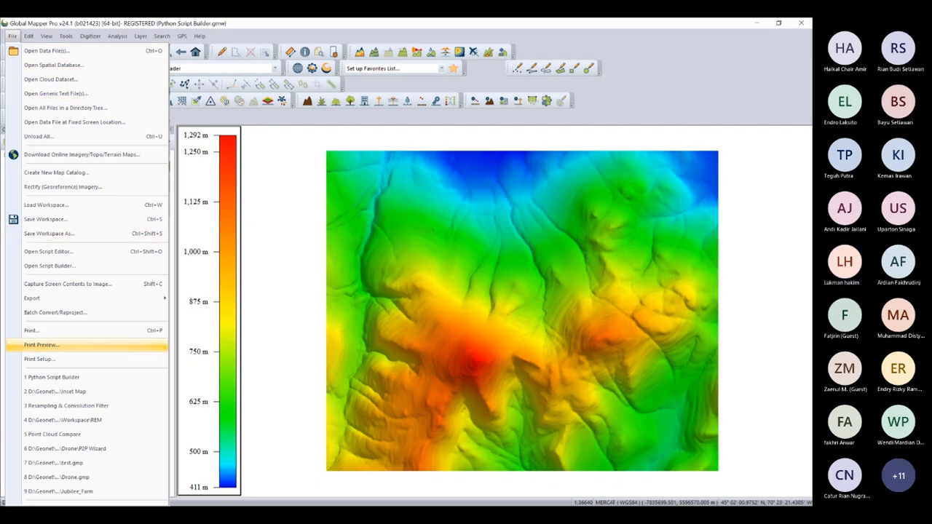
{"action": "left_click", "coordinate": [51, 269]}
{"action": "left_click_drag", "start_coordinate": [333, 174], "coordinate": [332, 197]}
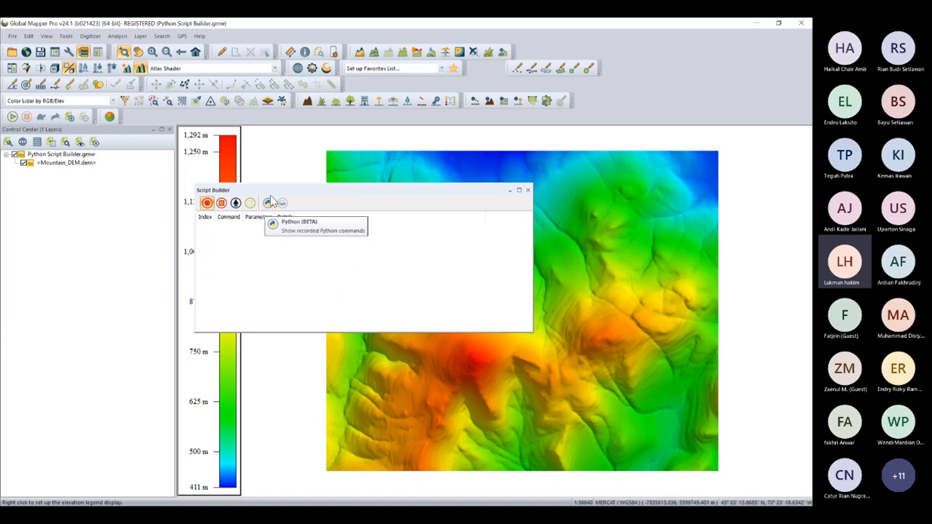
{"action": "left_click_drag", "start_coordinate": [271, 190], "coordinate": [335, 190]}
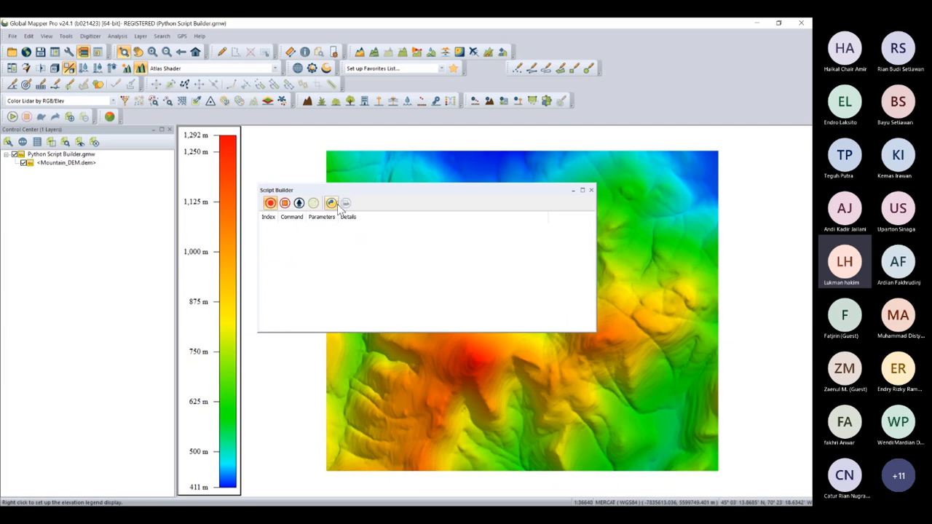
{"action": "left_click_drag", "start_coordinate": [322, 192], "coordinate": [477, 307]}
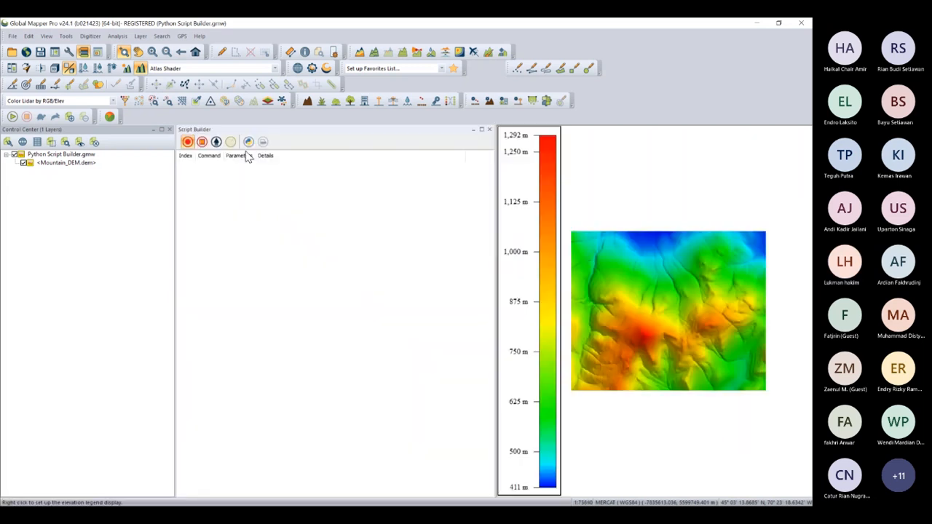
{"action": "left_click_drag", "start_coordinate": [499, 210], "coordinate": [436, 212]}
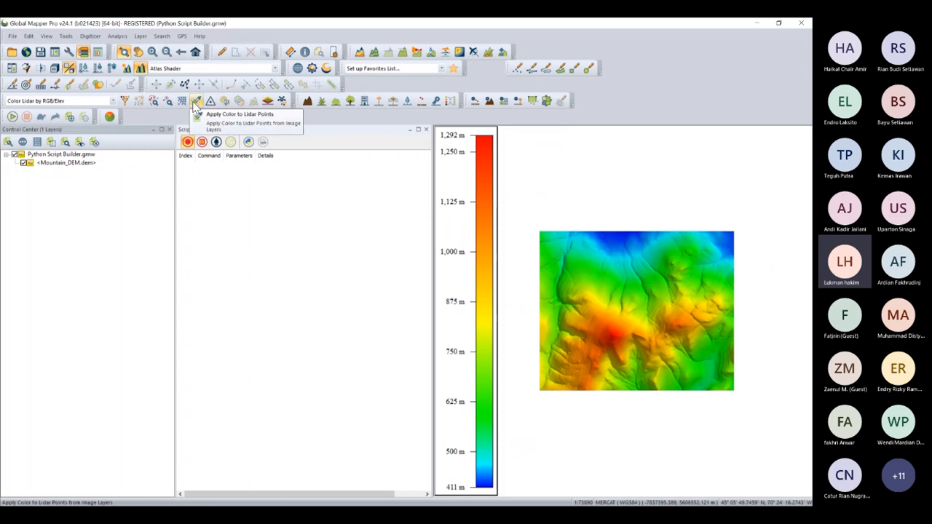
Generate contours from the terrain at a 25-meter interval and widen the Script Builder columns to show the recorded command and parameters
{"action": "left_click", "coordinate": [375, 52]}
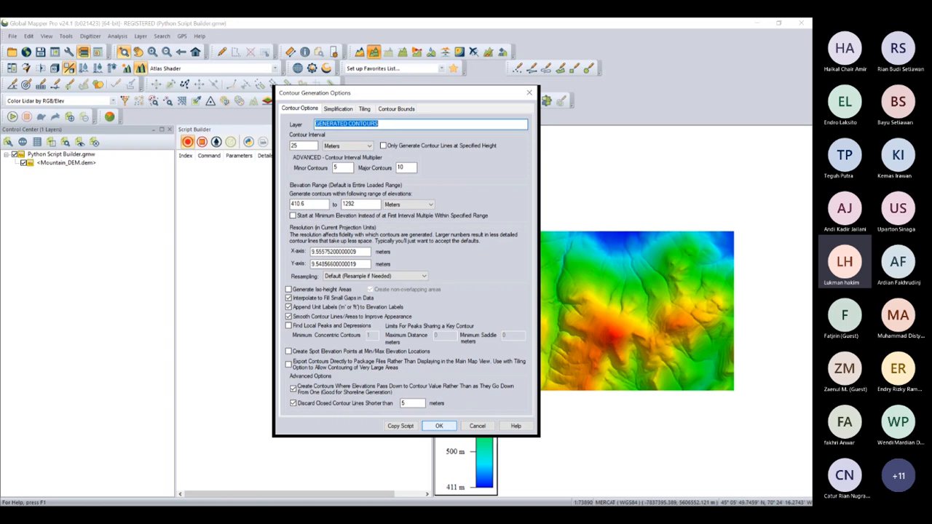
{"action": "left_click", "coordinate": [439, 426]}
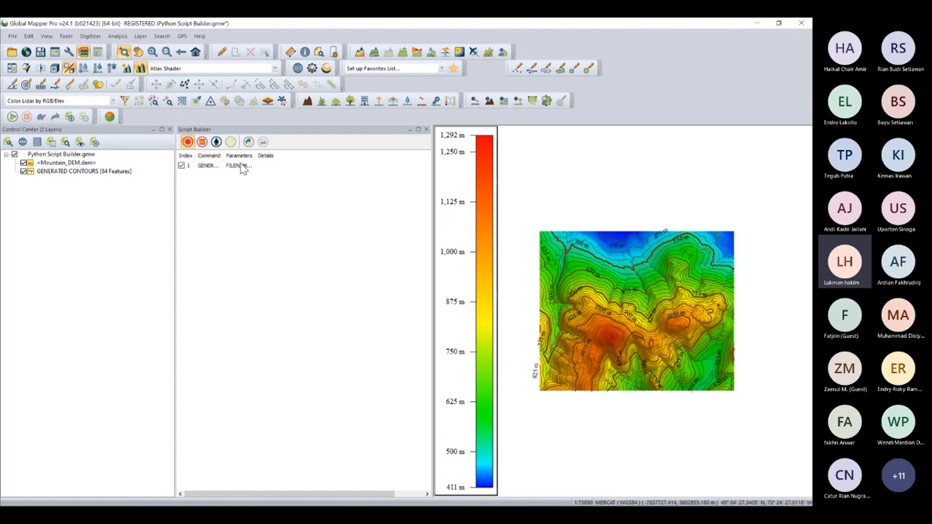
{"action": "left_click_drag", "start_coordinate": [221, 156], "coordinate": [425, 158]}
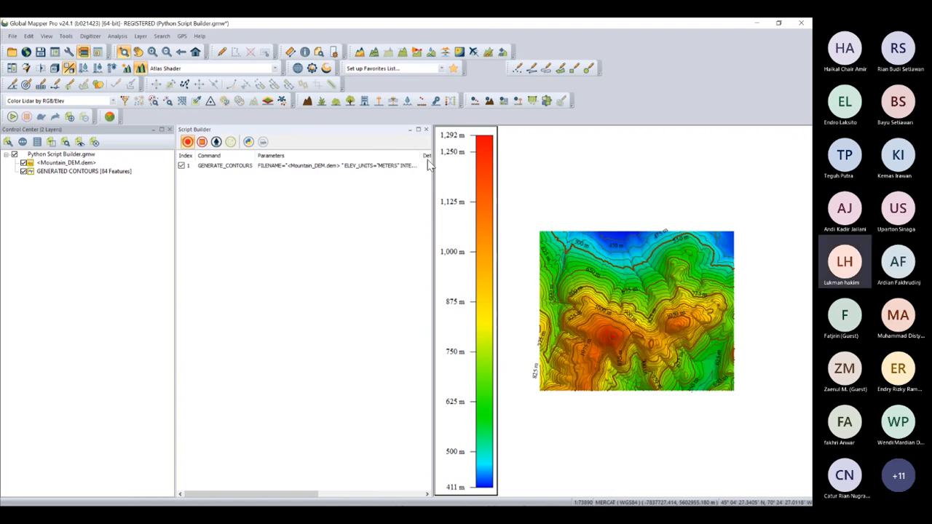
{"action": "left_click_drag", "start_coordinate": [422, 156], "coordinate": [374, 162]}
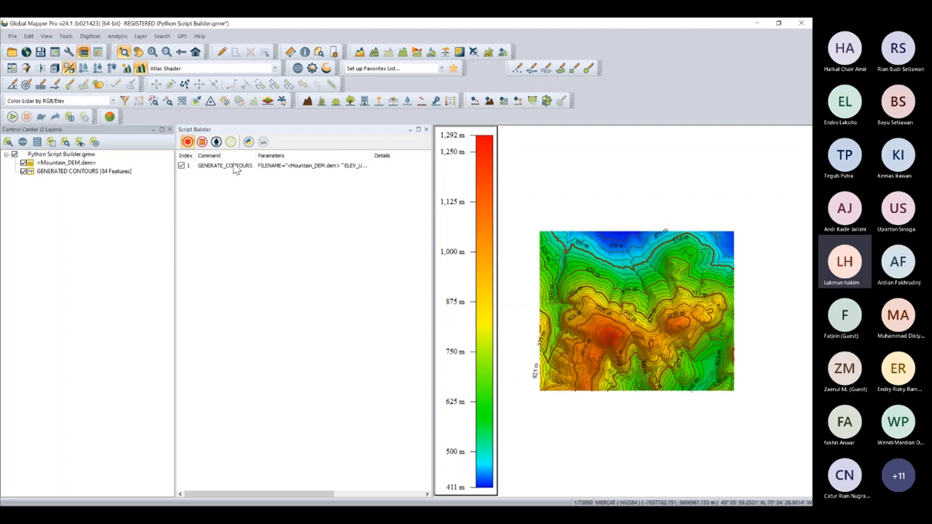
Show the recorded contour command as Python in the Script Builder and dismiss the beta notice
{"action": "left_click", "coordinate": [248, 143]}
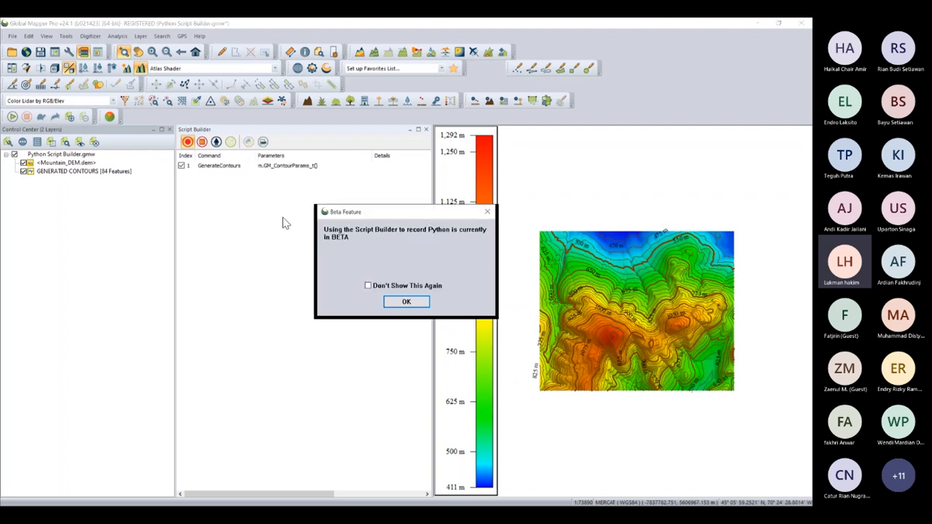
{"action": "left_click", "coordinate": [424, 304]}
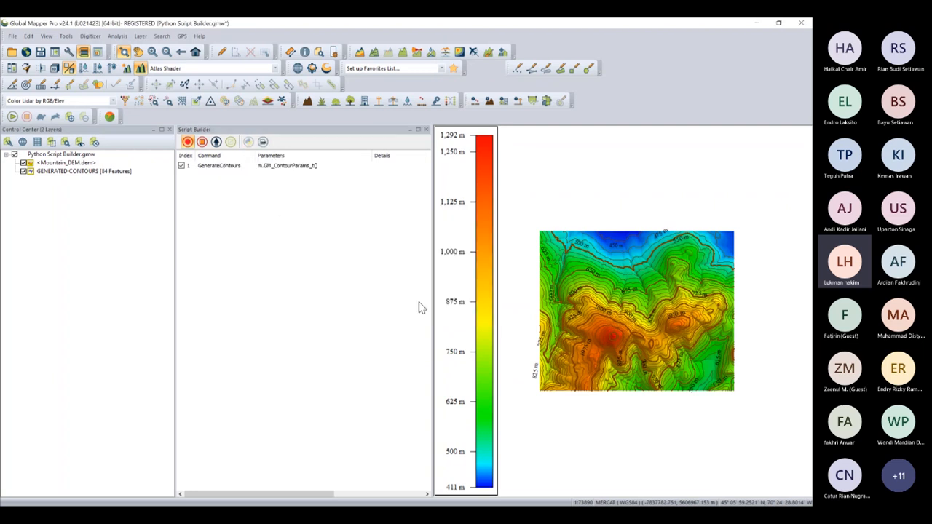
{"action": "left_click", "coordinate": [271, 167]}
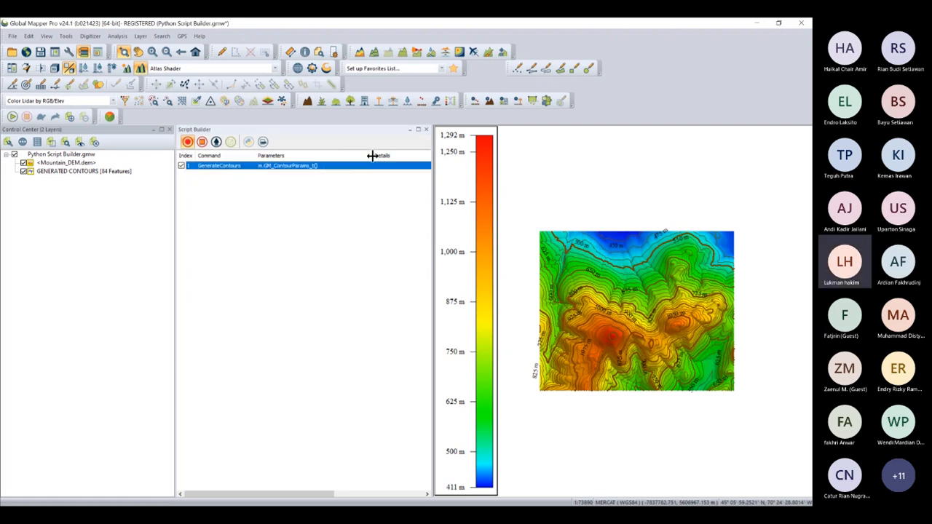
{"action": "left_click", "coordinate": [243, 183]}
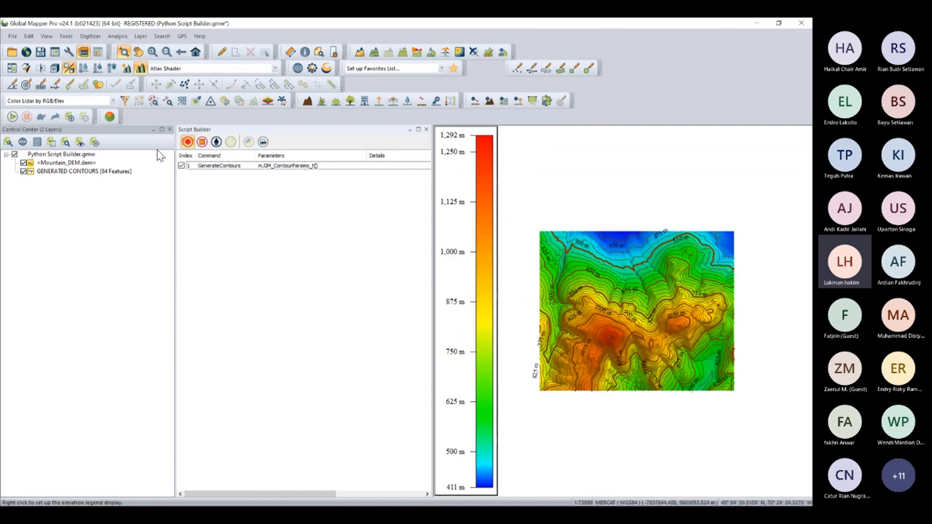
Export the generated contour lines as an ESRI shapefile named kontur in the Workspace folder
{"action": "left_click", "coordinate": [13, 35]}
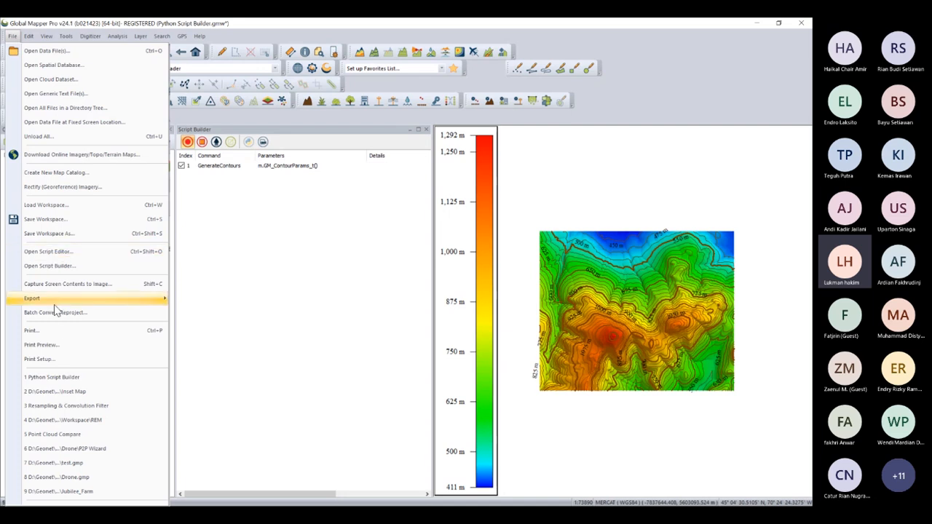
{"action": "mouse_move", "coordinate": [54, 299]}
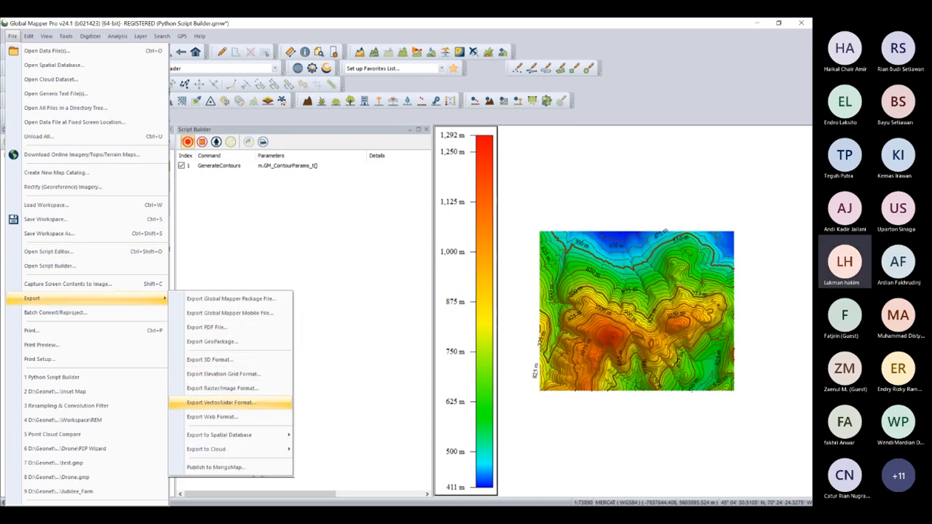
{"action": "left_click", "coordinate": [222, 402]}
{"action": "left_click", "coordinate": [381, 312]}
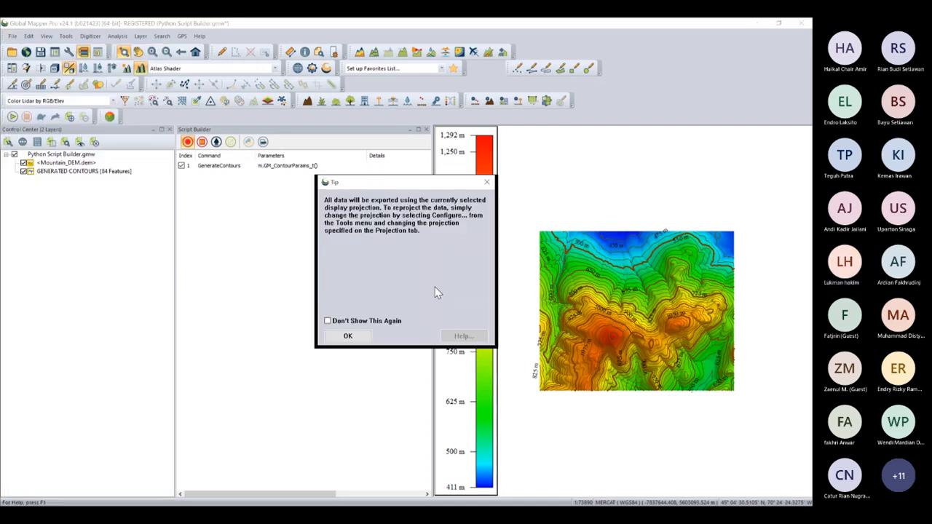
{"action": "left_click", "coordinate": [348, 337]}
{"action": "left_click", "coordinate": [307, 191]}
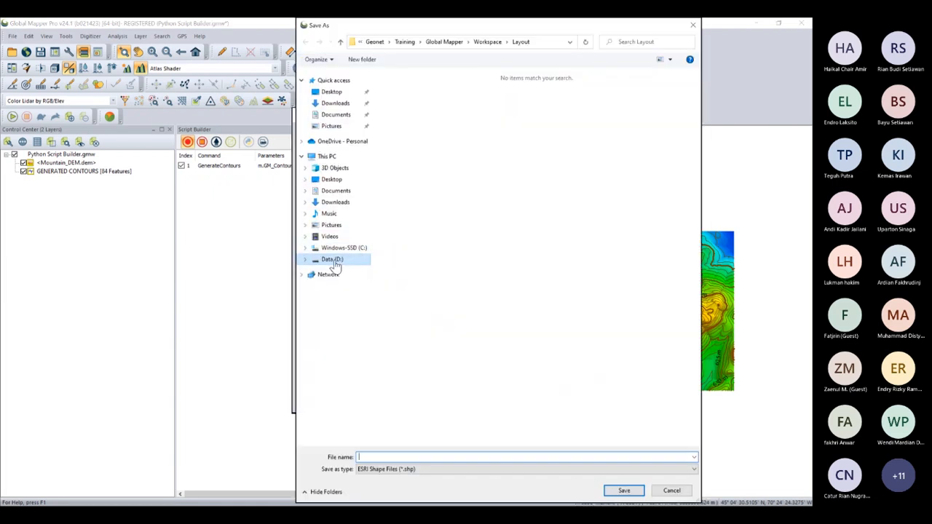
{"action": "left_click", "coordinate": [488, 43]}
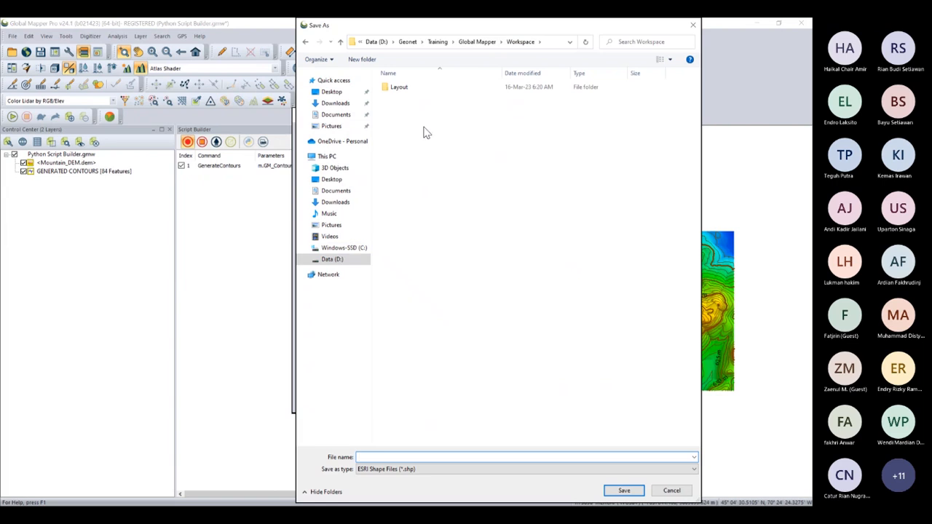
{"action": "type", "text": "kontur"}
{"action": "key", "text": "Return"}
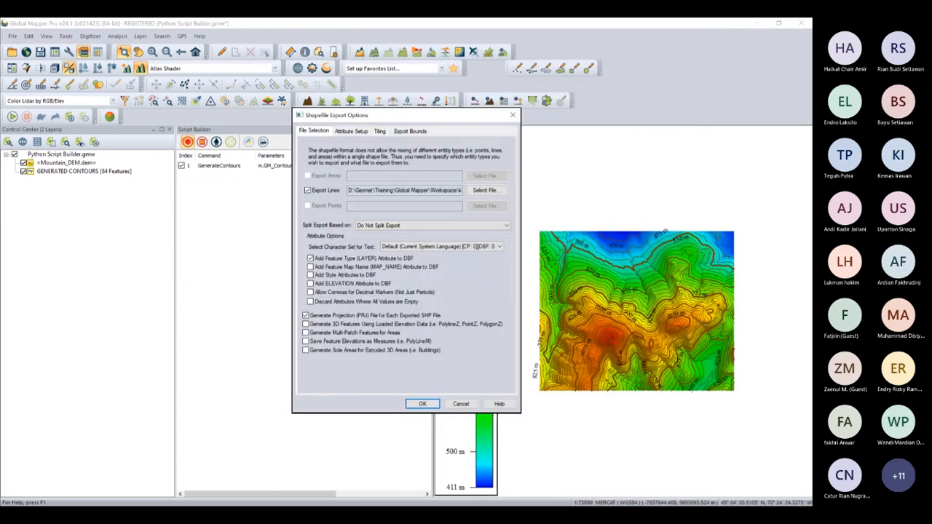
{"action": "left_click", "coordinate": [422, 403]}
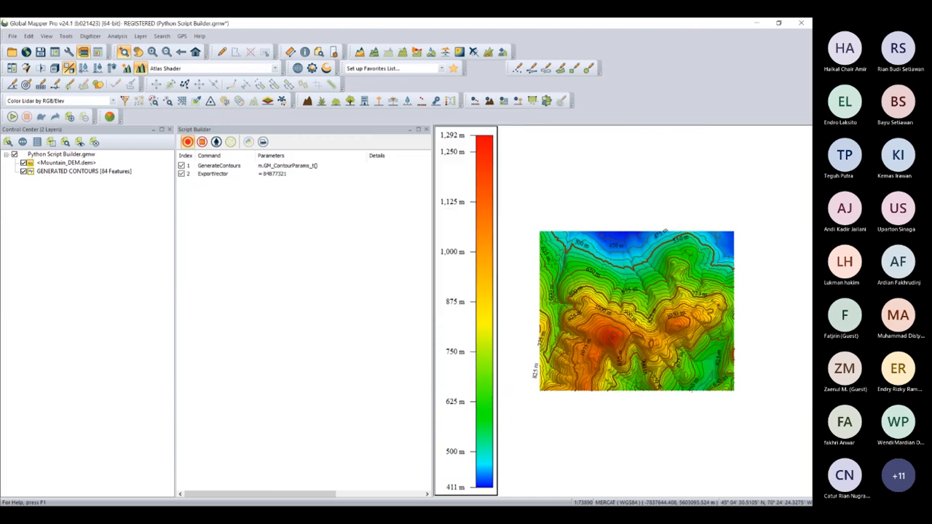
Save the recorded Script Builder commands as a Python script file named script on the Data (D:) drive
{"action": "left_click", "coordinate": [215, 142]}
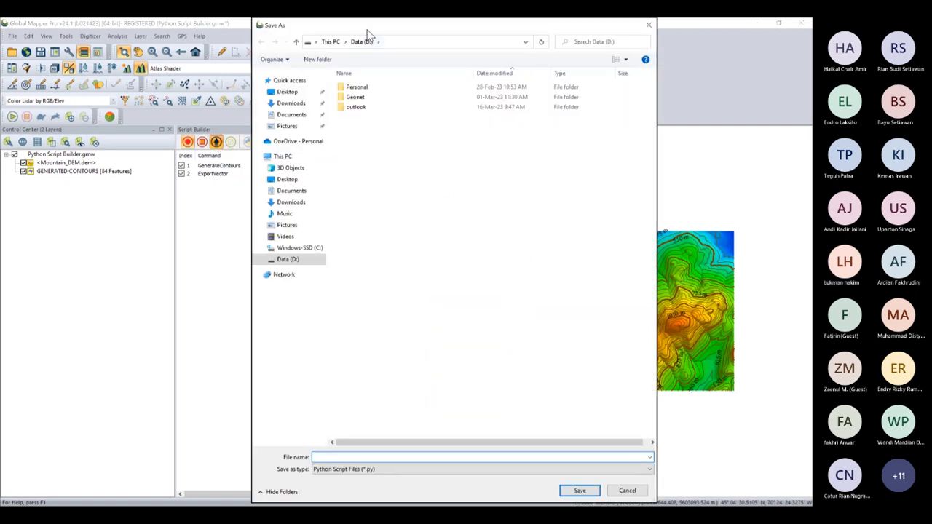
{"action": "left_click_drag", "start_coordinate": [368, 33], "coordinate": [319, 37]}
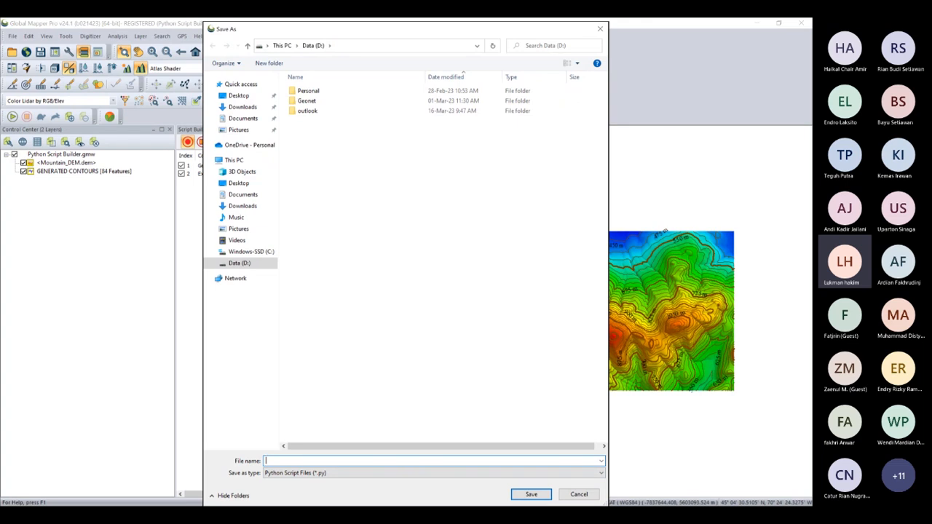
{"action": "type", "text": "script"}
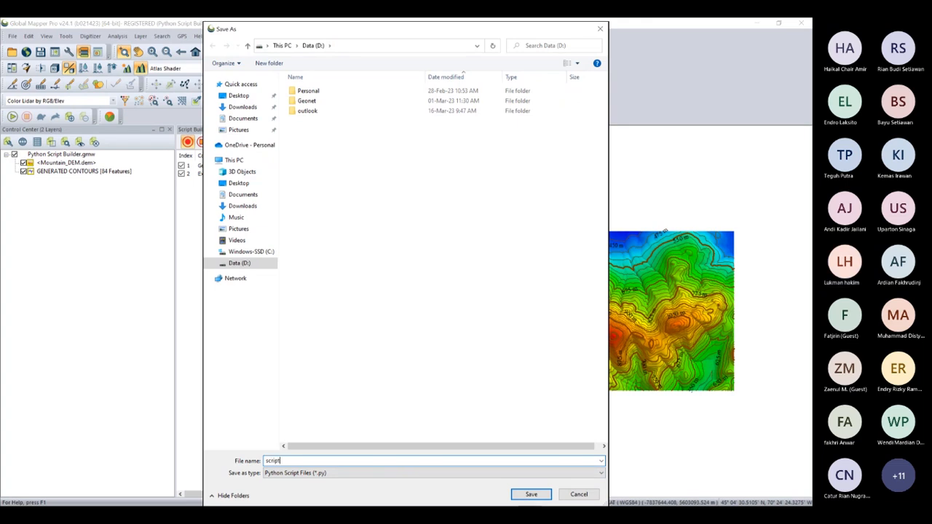
{"action": "key", "text": "Return"}
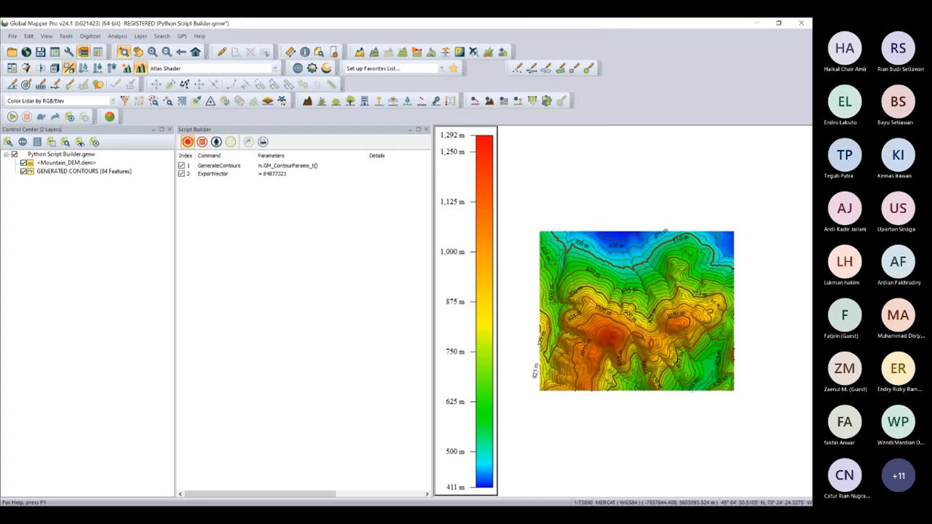
Open the recorded commands in the script editor, examine the contour generation and vector export code, and close the editor
{"action": "left_click", "coordinate": [230, 140]}
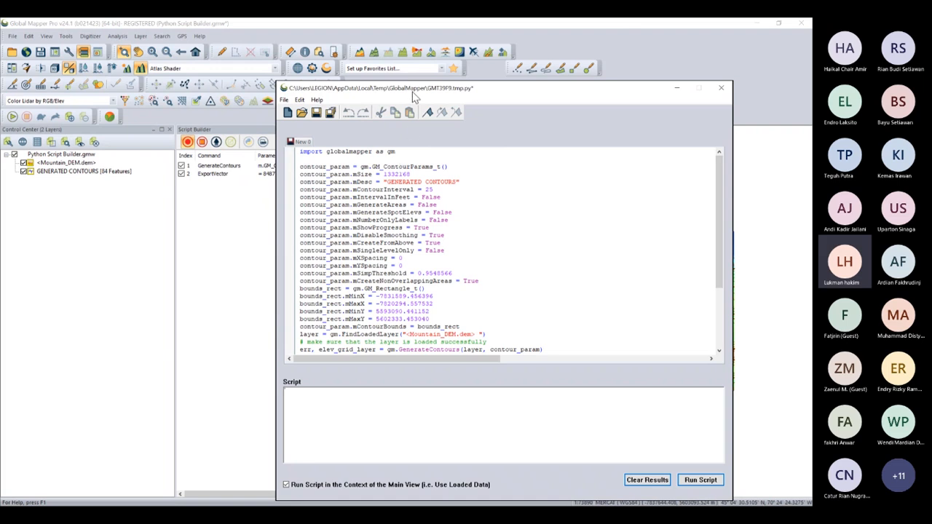
{"action": "left_click_drag", "start_coordinate": [415, 95], "coordinate": [321, 69]}
{"action": "scroll", "coordinate": [406, 218], "scroll_direction": "down", "scroll_amount": 4}
{"action": "scroll", "coordinate": [408, 237], "scroll_direction": "up", "scroll_amount": 4}
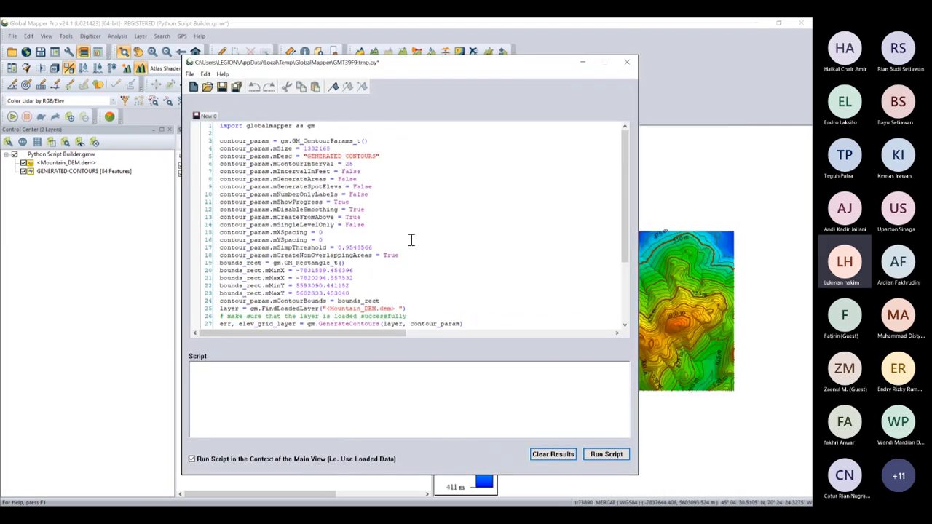
{"action": "scroll", "coordinate": [373, 237], "scroll_direction": "down", "scroll_amount": 4}
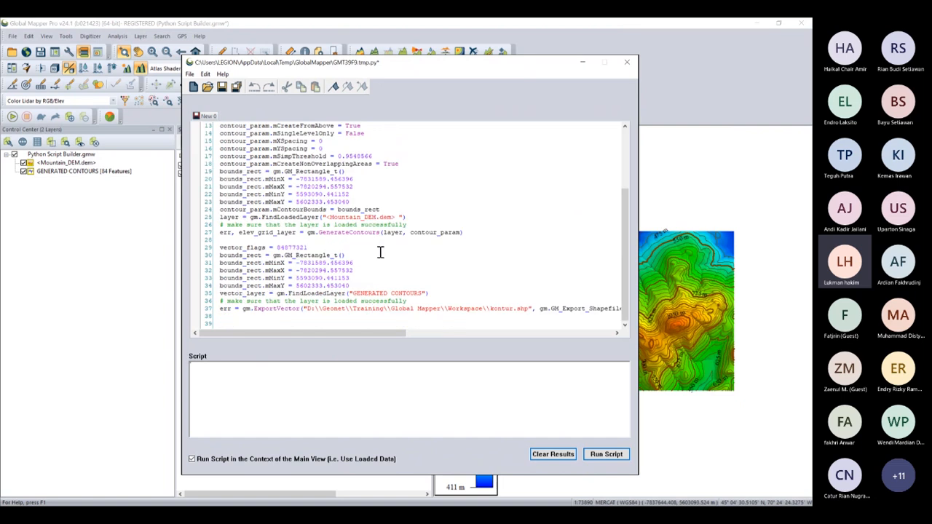
{"action": "scroll", "coordinate": [379, 252], "scroll_direction": "up", "scroll_amount": 4}
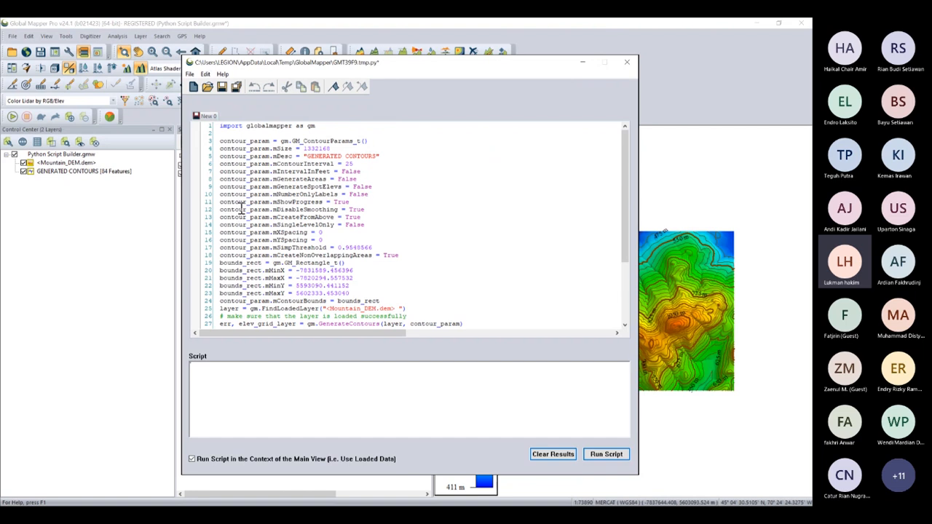
{"action": "scroll", "coordinate": [284, 220], "scroll_direction": "down", "scroll_amount": 4}
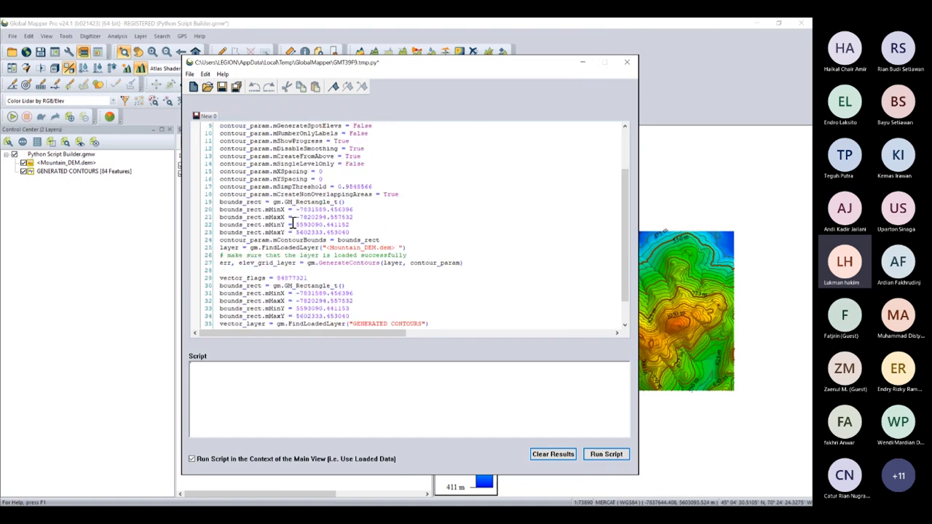
{"action": "scroll", "coordinate": [324, 237], "scroll_direction": "up", "scroll_amount": 4}
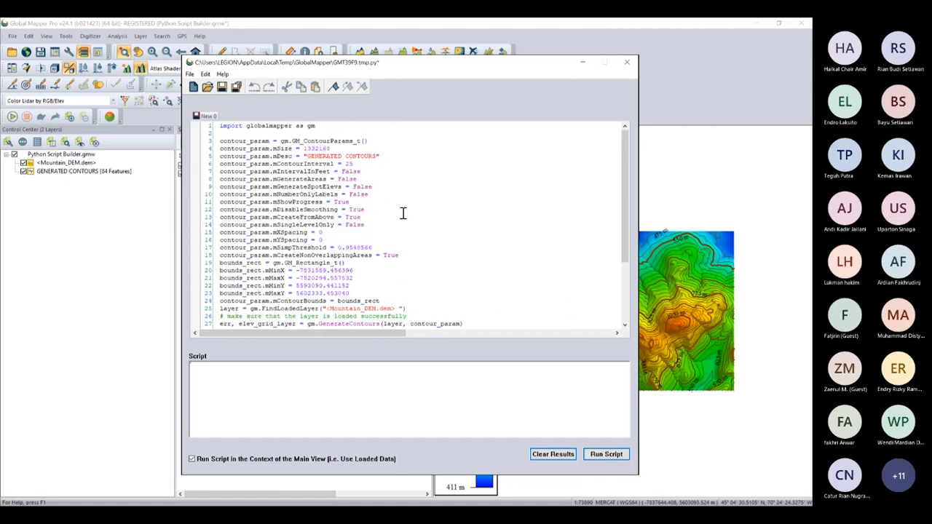
{"action": "scroll", "coordinate": [327, 218], "scroll_direction": "down", "scroll_amount": 4}
{"action": "scroll", "coordinate": [326, 221], "scroll_direction": "up", "scroll_amount": 4}
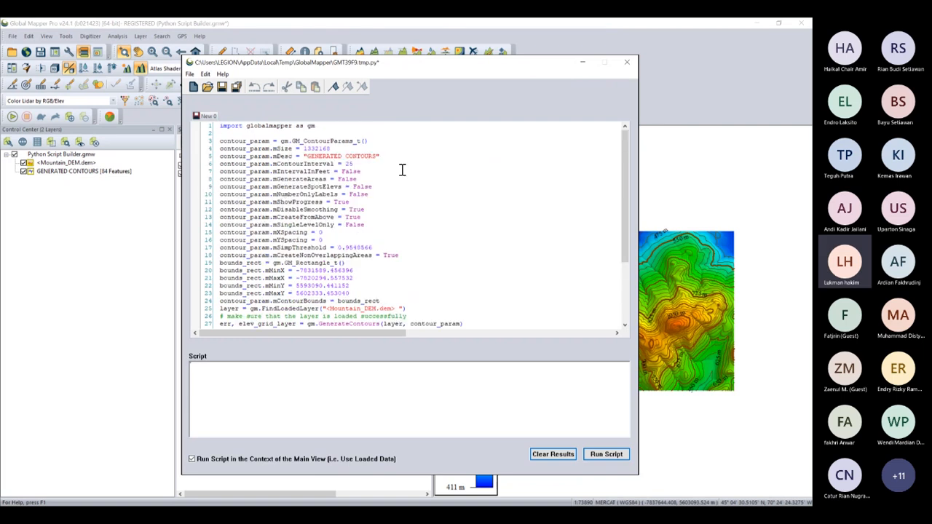
{"action": "scroll", "coordinate": [366, 218], "scroll_direction": "down", "scroll_amount": 4}
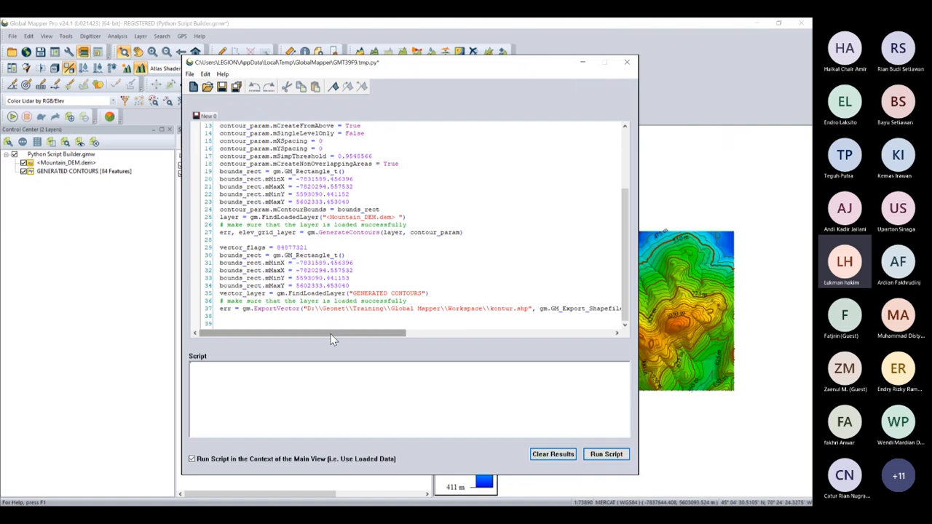
{"action": "scroll", "coordinate": [331, 337], "scroll_direction": "right", "scroll_amount": 3}
{"action": "scroll", "coordinate": [306, 339], "scroll_direction": "left", "scroll_amount": 3}
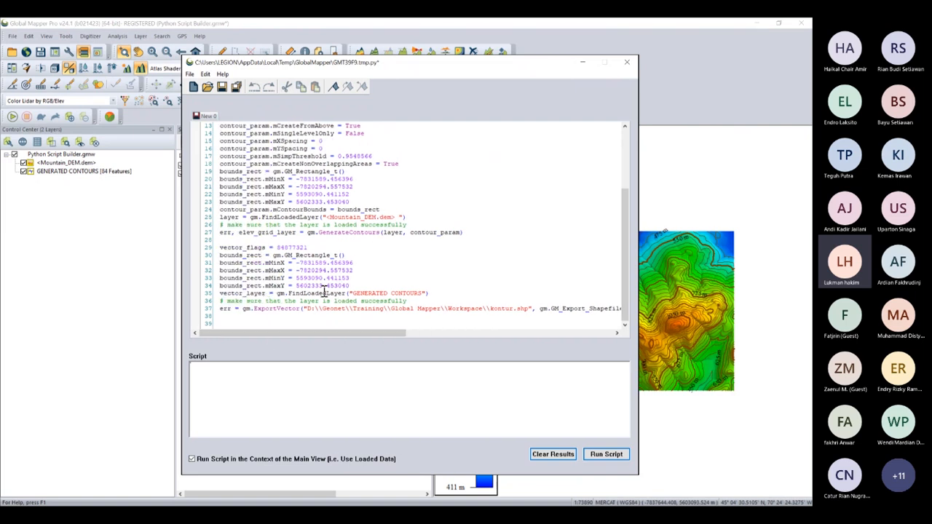
{"action": "mouse_move", "coordinate": [329, 333]}
{"action": "left_mouse_down"}
{"action": "mouse_move", "coordinate": [407, 335]}
{"action": "mouse_move", "coordinate": [321, 333]}
{"action": "left_mouse_up"}
{"action": "scroll", "coordinate": [277, 236], "scroll_direction": "up", "scroll_amount": 4}
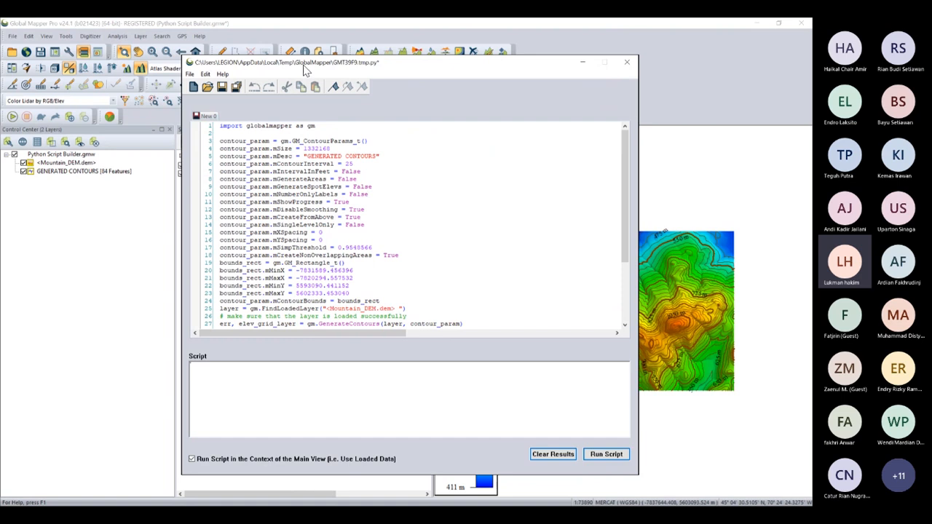
{"action": "left_click_drag", "start_coordinate": [306, 69], "coordinate": [278, 76]}
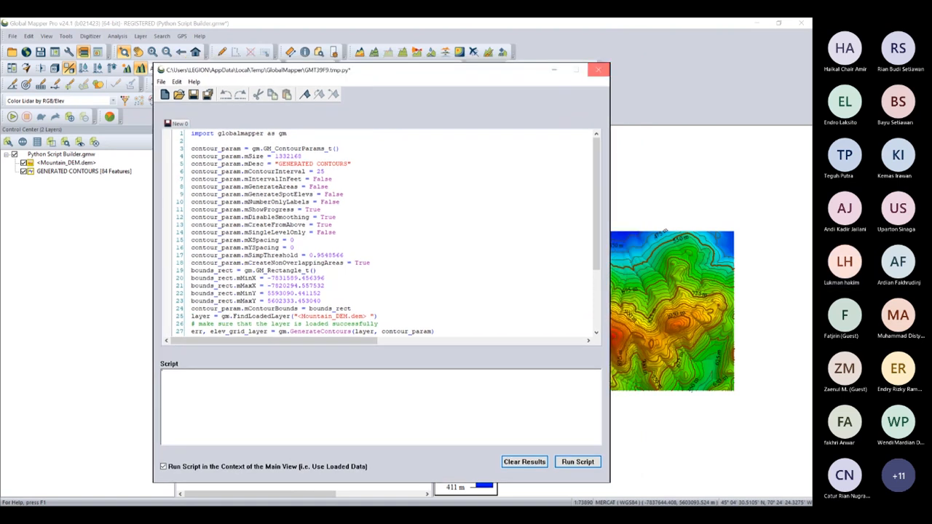
{"action": "left_click", "coordinate": [597, 69]}
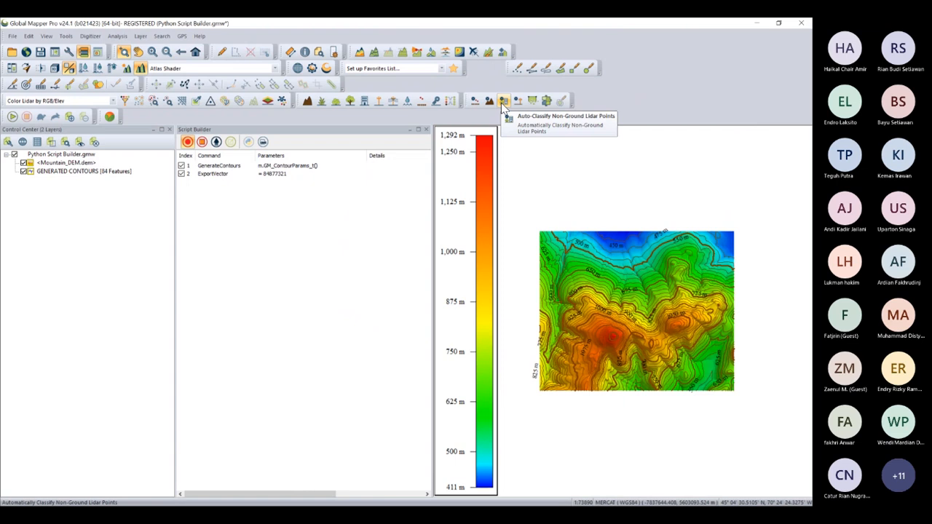
Unload all loaded data and close the Script Builder
{"action": "left_click", "coordinate": [501, 103]}
{"action": "key", "text": "Return"}
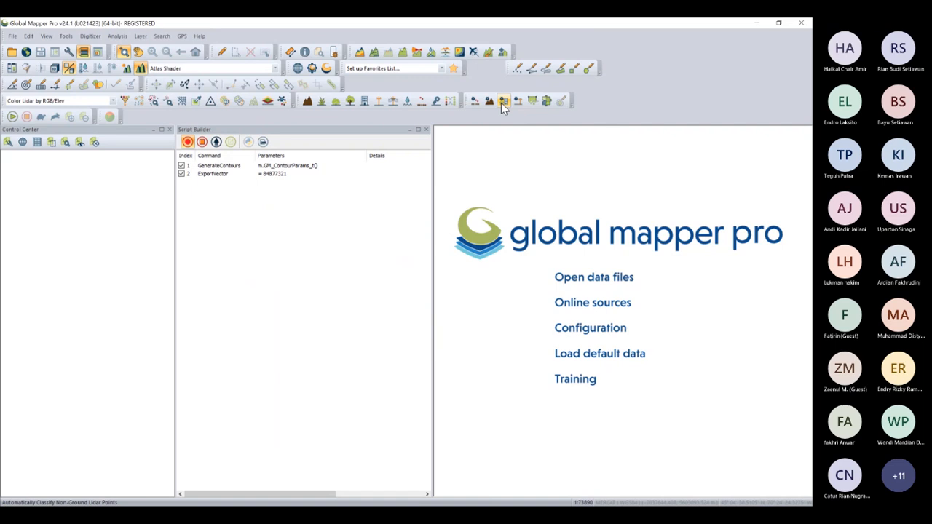
{"action": "left_click", "coordinate": [426, 131]}
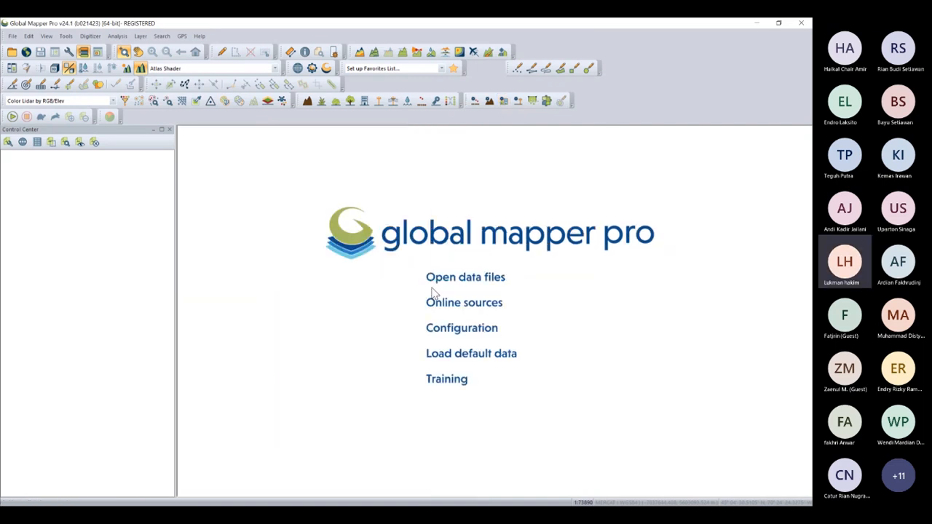
Open the P2P Wizard workspace from the Drone folder and expand its Drone.gmp package to list the layers
{"action": "left_click", "coordinate": [455, 280]}
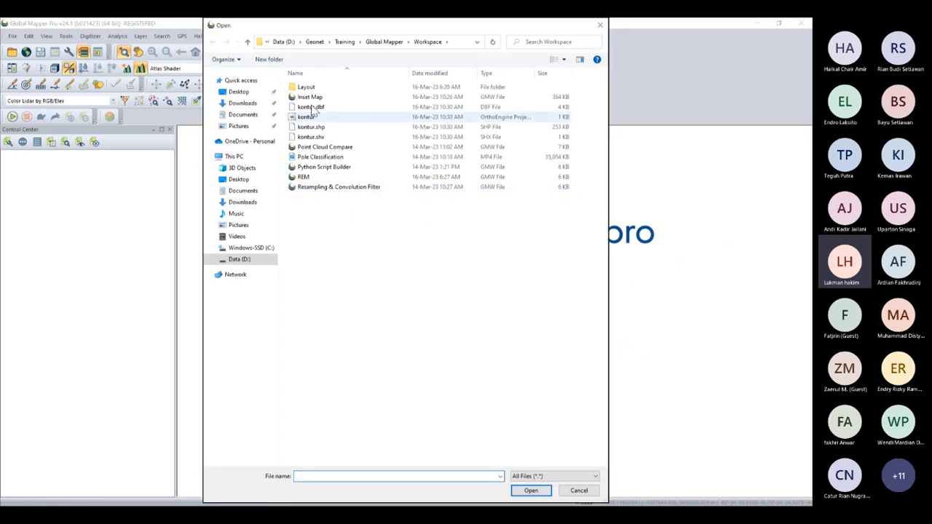
{"action": "left_click", "coordinate": [399, 42]}
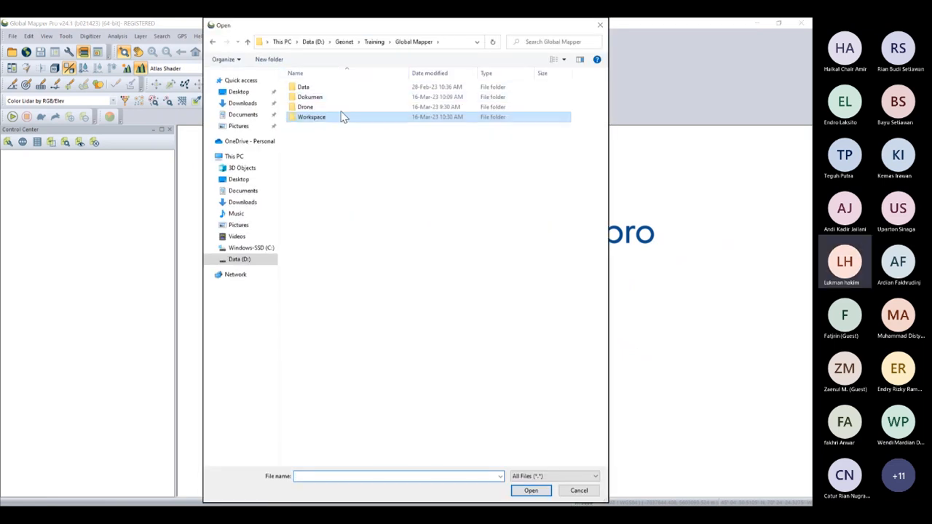
{"action": "double_click", "coordinate": [334, 108]}
{"action": "left_click", "coordinate": [327, 98]}
{"action": "left_click", "coordinate": [530, 491]}
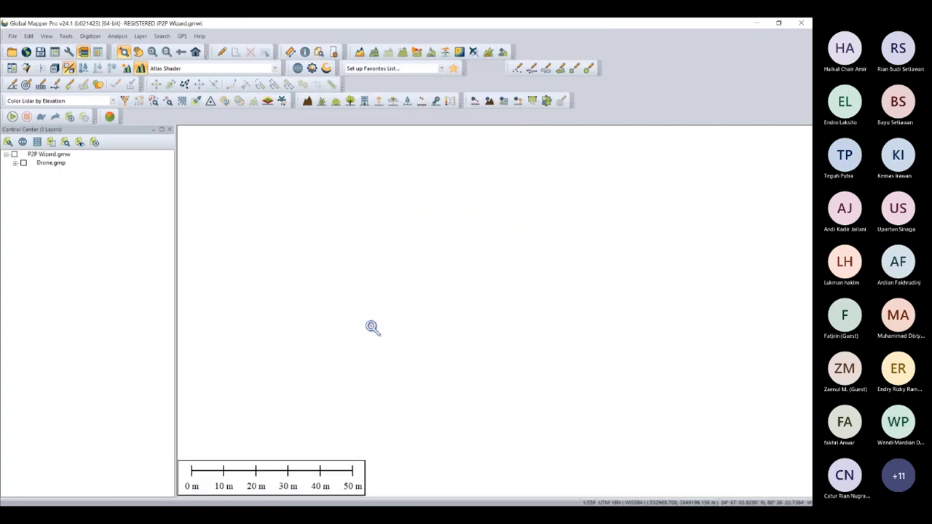
{"action": "left_click", "coordinate": [16, 163]}
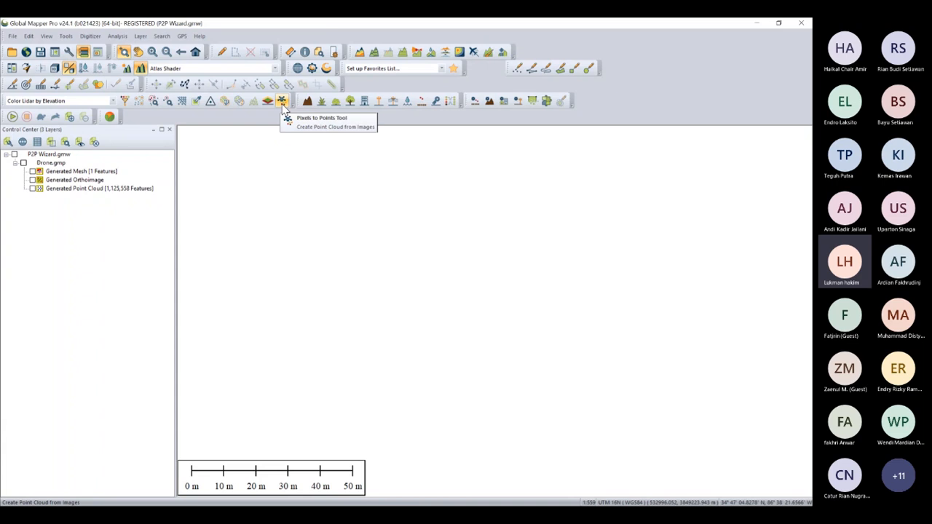
Start the Pixels to Points Wizard and load the 15 geotagged drone JPG images as input
{"action": "left_click", "coordinate": [282, 104]}
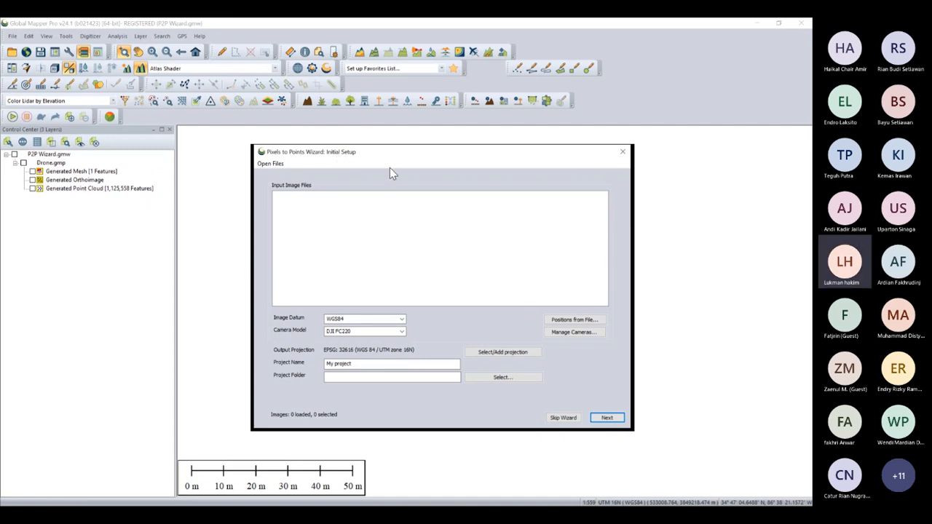
{"action": "left_click_drag", "start_coordinate": [378, 156], "coordinate": [339, 144]}
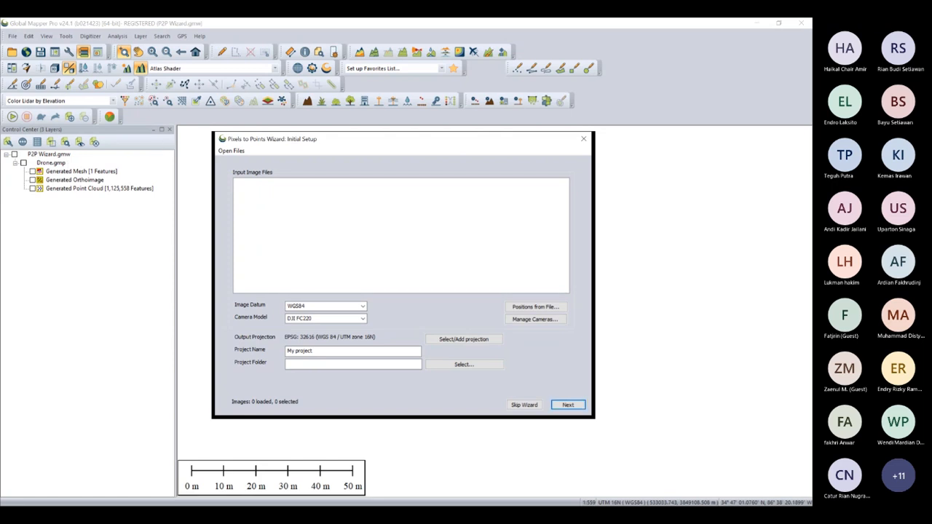
{"action": "left_click_drag", "start_coordinate": [400, 228], "coordinate": [401, 229]}
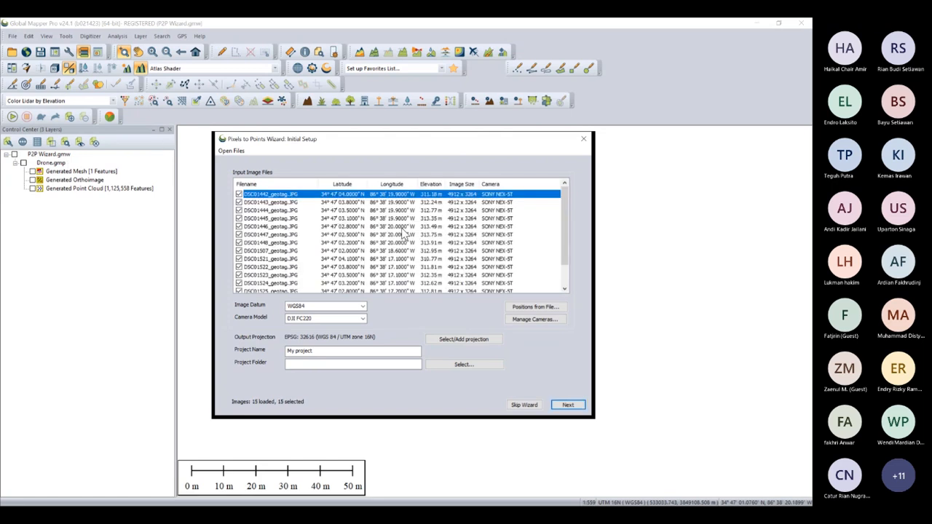
Set the camera model for the input images to Sony NEX-5T
{"action": "left_click", "coordinate": [363, 319]}
{"action": "scroll", "coordinate": [363, 367], "scroll_direction": "down", "scroll_amount": 10}
{"action": "scroll", "coordinate": [324, 415], "scroll_direction": "down", "scroll_amount": 15}
{"action": "scroll", "coordinate": [320, 437], "scroll_direction": "down", "scroll_amount": 10}
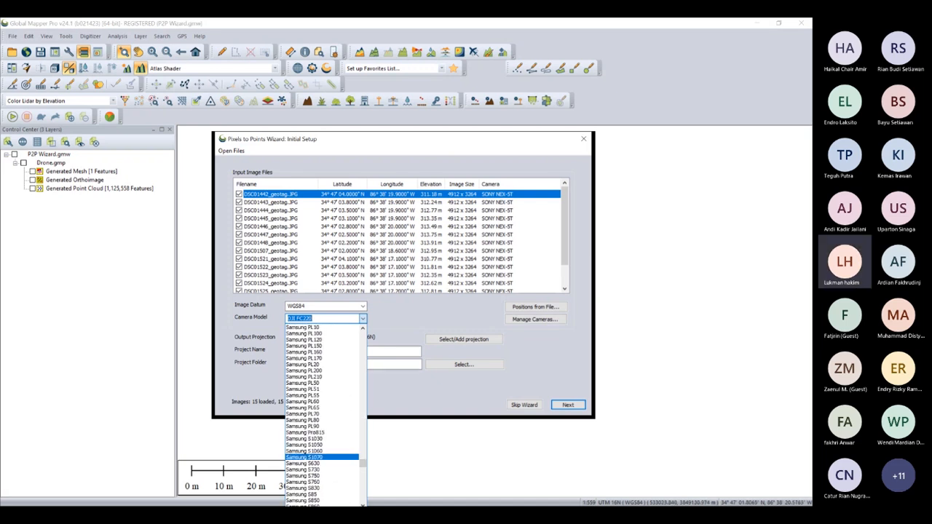
{"action": "left_click_drag", "start_coordinate": [363, 463], "coordinate": [362, 469]}
{"action": "left_click_drag", "start_coordinate": [362, 466], "coordinate": [363, 485]}
{"action": "scroll", "coordinate": [322, 453], "scroll_direction": "down", "scroll_amount": 10}
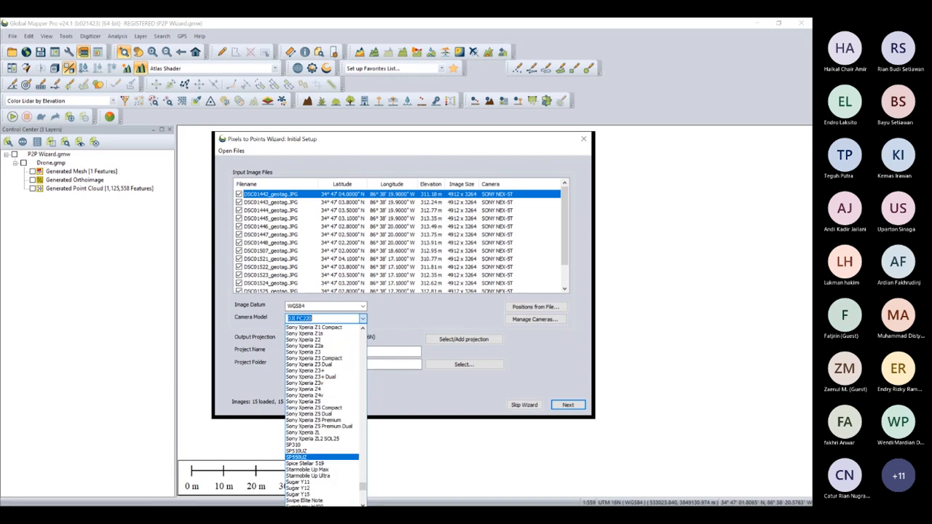
{"action": "scroll", "coordinate": [322, 450], "scroll_direction": "up", "scroll_amount": 11}
{"action": "scroll", "coordinate": [321, 451], "scroll_direction": "up", "scroll_amount": 20}
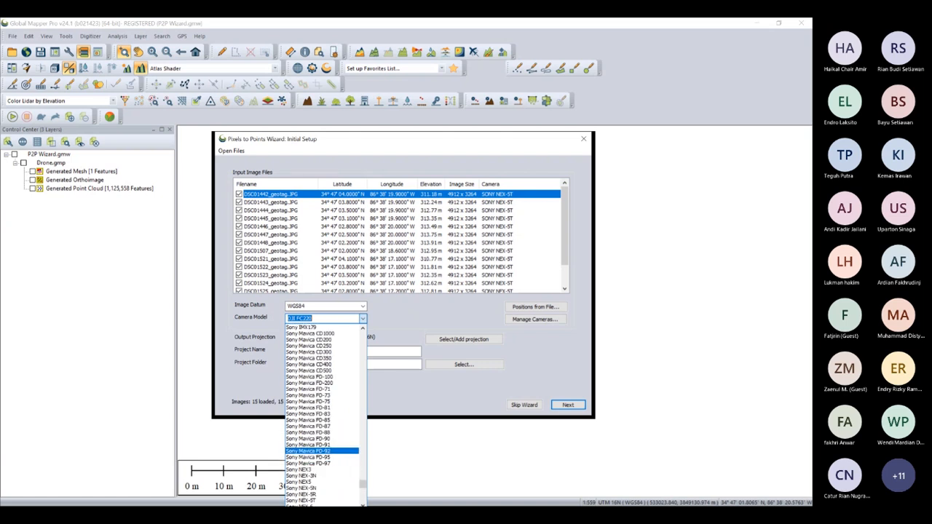
{"action": "scroll", "coordinate": [322, 451], "scroll_direction": "down", "scroll_amount": 2}
{"action": "left_click", "coordinate": [322, 463]}
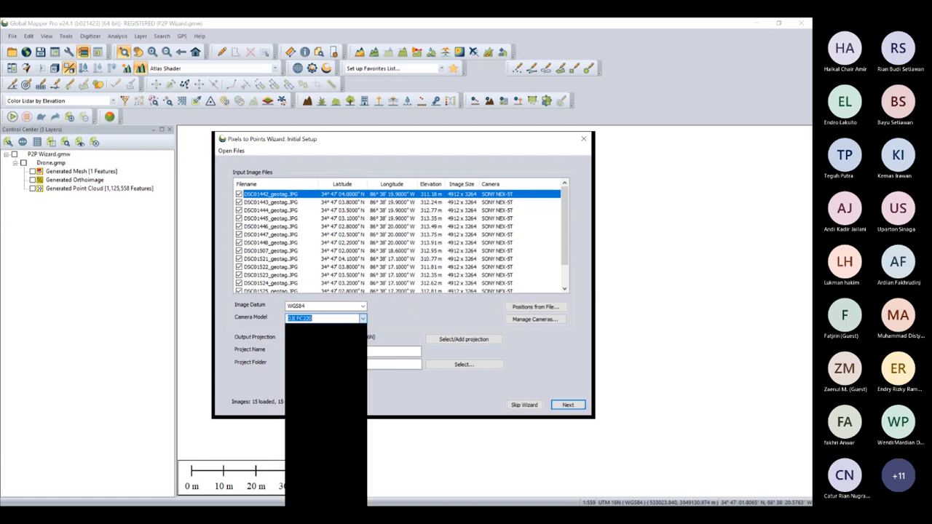
Name the project "My first project", use D:\Geonet\Training\Global Mapper\Drone\ as the project folder, and continue to the project type selection
{"action": "left_click_drag", "start_coordinate": [347, 351], "coordinate": [276, 352]}
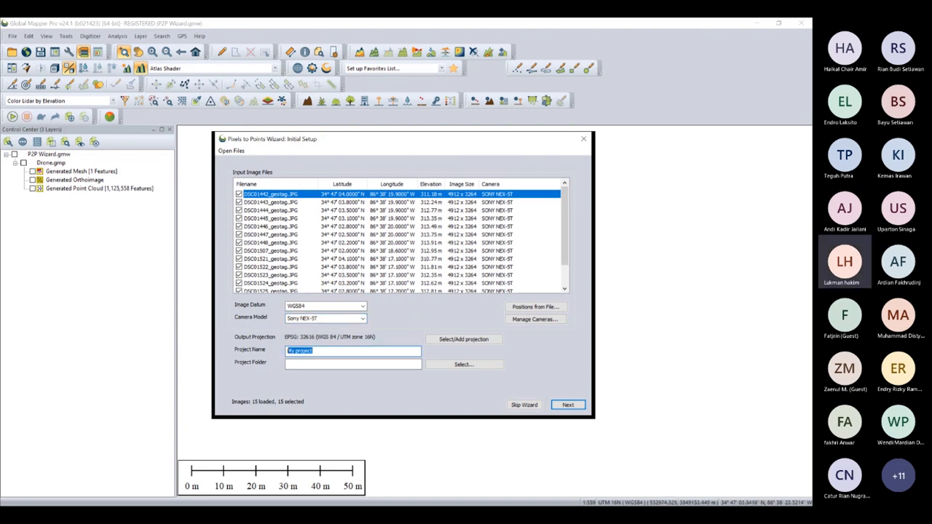
{"action": "left_click", "coordinate": [314, 351]}
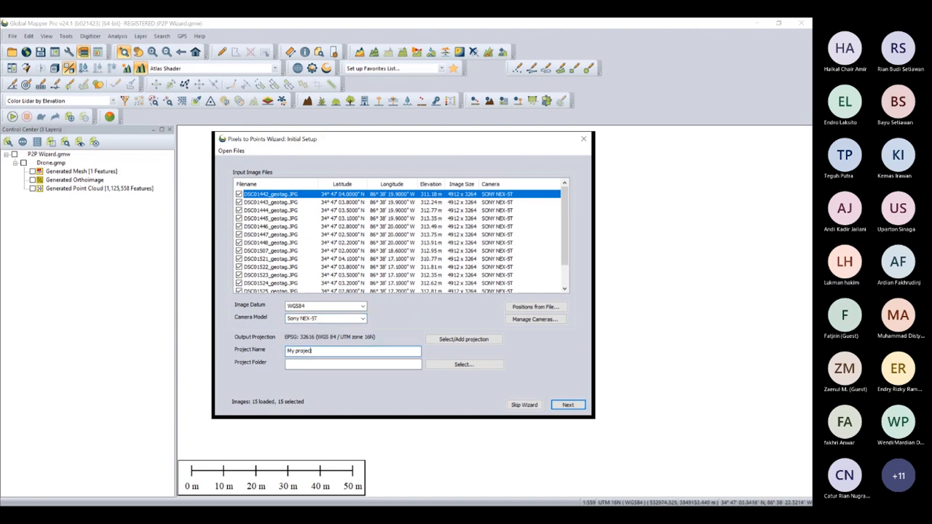
{"action": "type", "text": "first"}
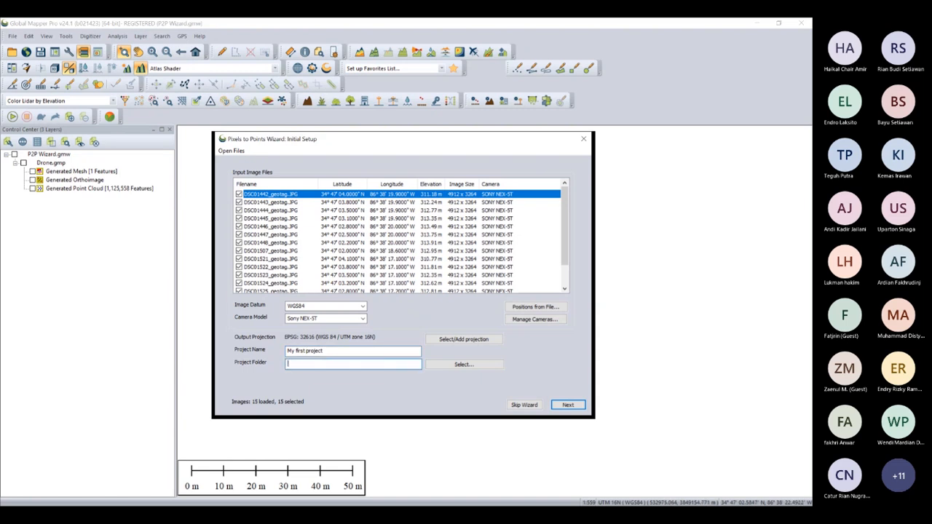
{"action": "left_click", "coordinate": [464, 364]}
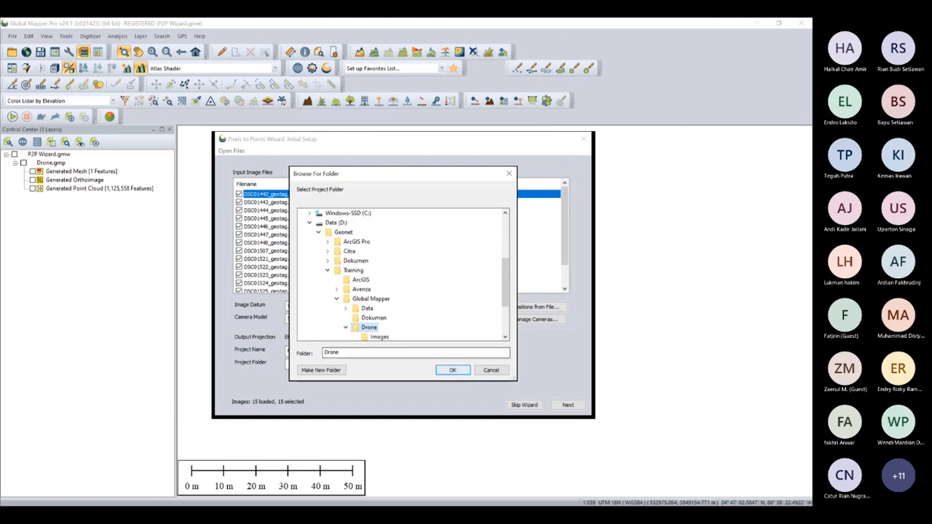
{"action": "left_click", "coordinate": [452, 370]}
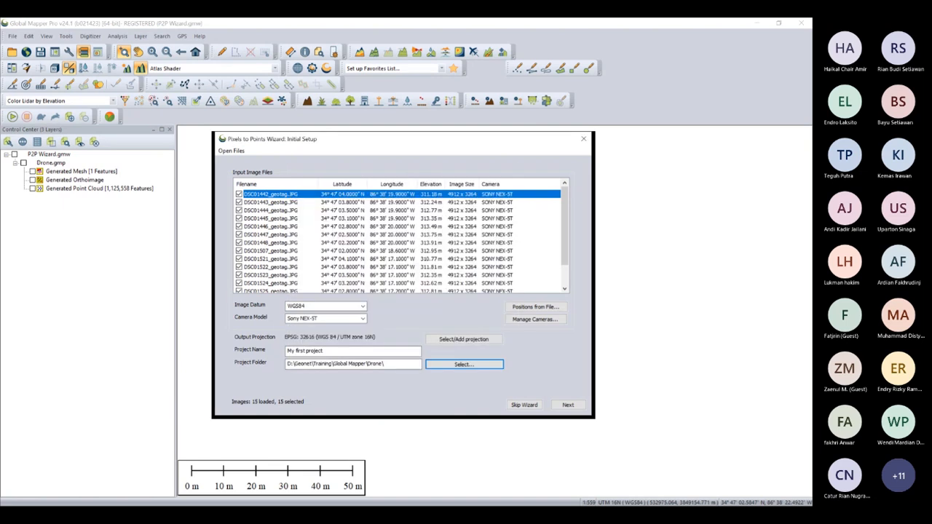
{"action": "left_click_drag", "start_coordinate": [306, 142], "coordinate": [295, 138]}
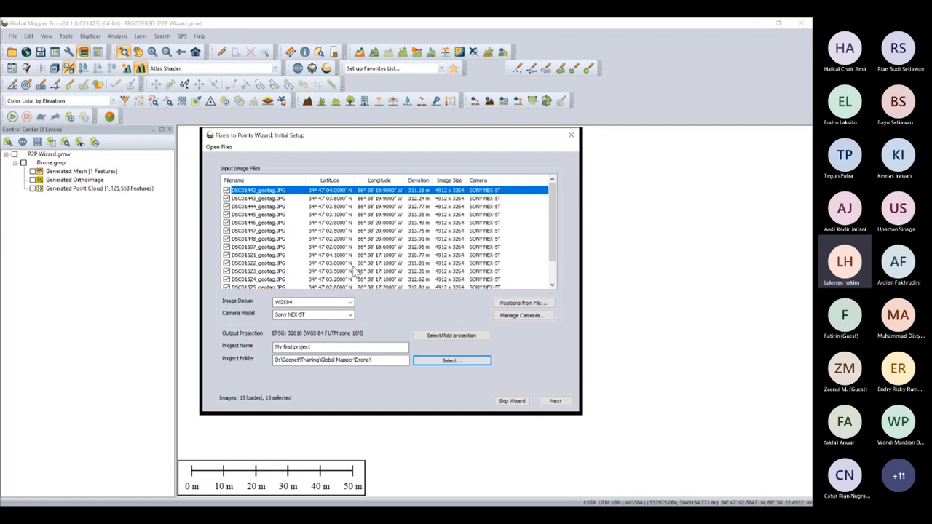
{"action": "left_click", "coordinate": [555, 400]}
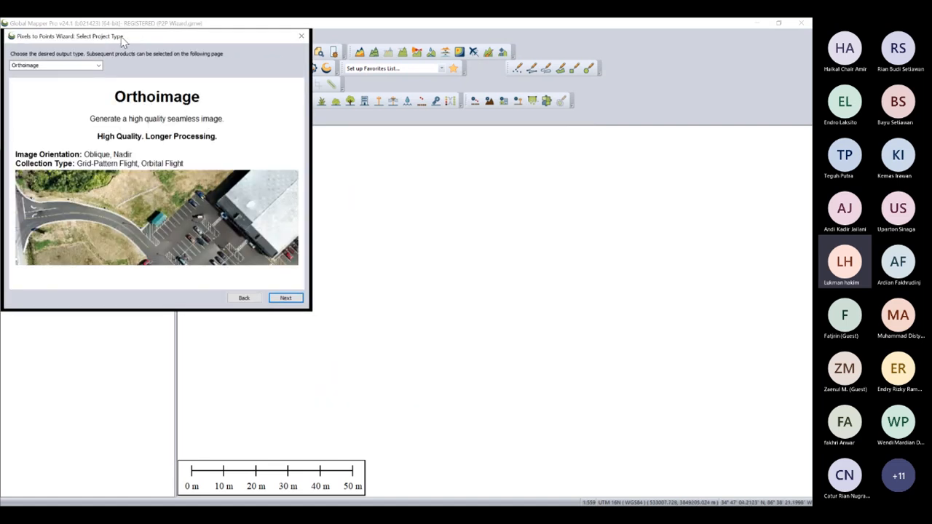
Examine the descriptions of the 3D Point Cloud, 3D Model, Quick Orthoimage and Quick 3D Model project types
{"action": "left_click", "coordinate": [315, 125]}
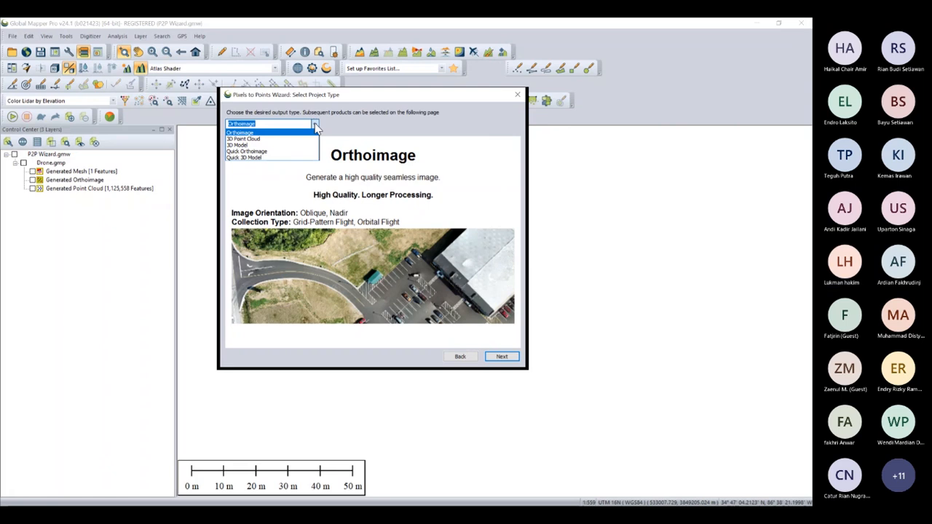
{"action": "left_click", "coordinate": [316, 127]}
{"action": "left_click", "coordinate": [316, 127]}
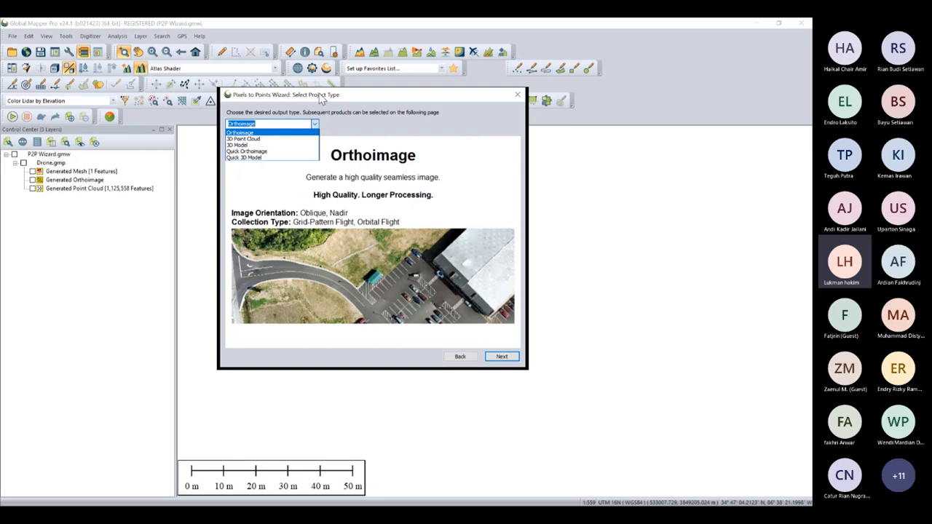
{"action": "left_click", "coordinate": [321, 99]}
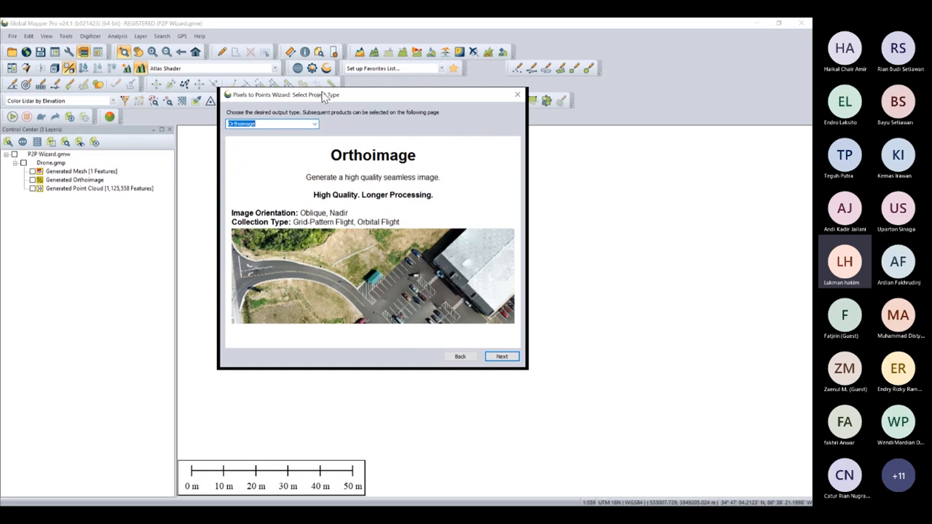
{"action": "left_click_drag", "start_coordinate": [325, 97], "coordinate": [339, 138]}
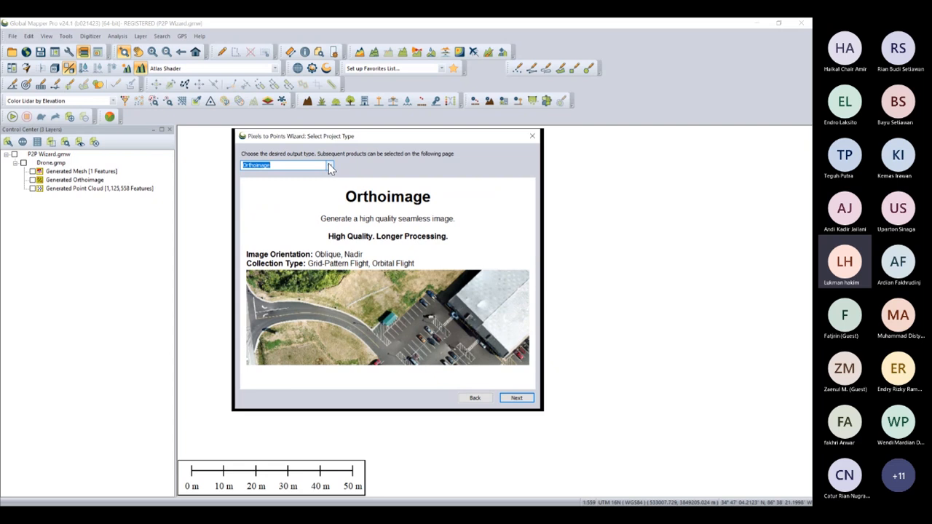
{"action": "left_click", "coordinate": [329, 167]}
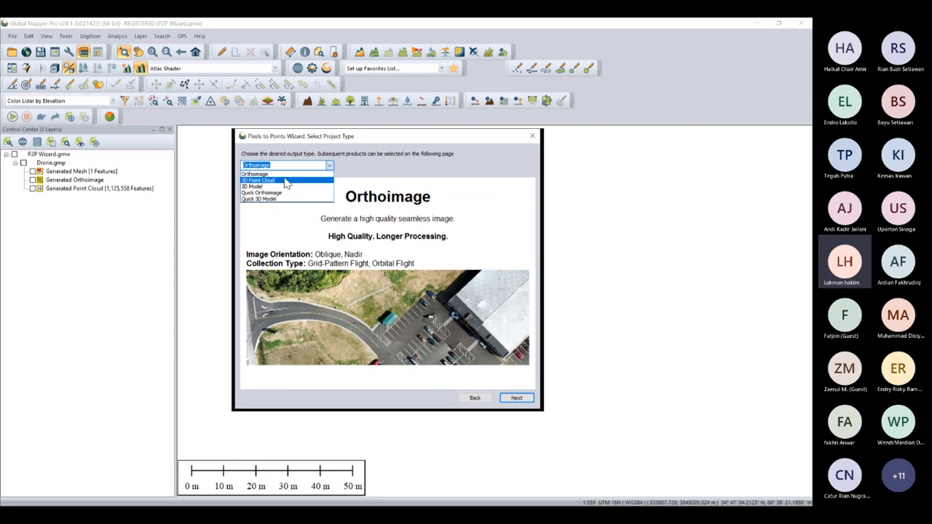
{"action": "left_click", "coordinate": [288, 181]}
{"action": "left_click", "coordinate": [326, 167]}
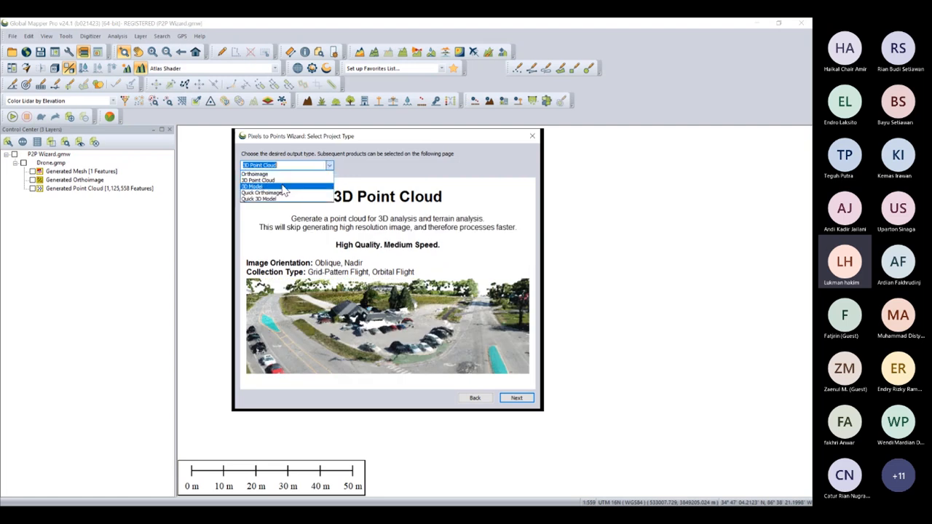
{"action": "left_click", "coordinate": [283, 188]}
{"action": "left_click", "coordinate": [329, 168]}
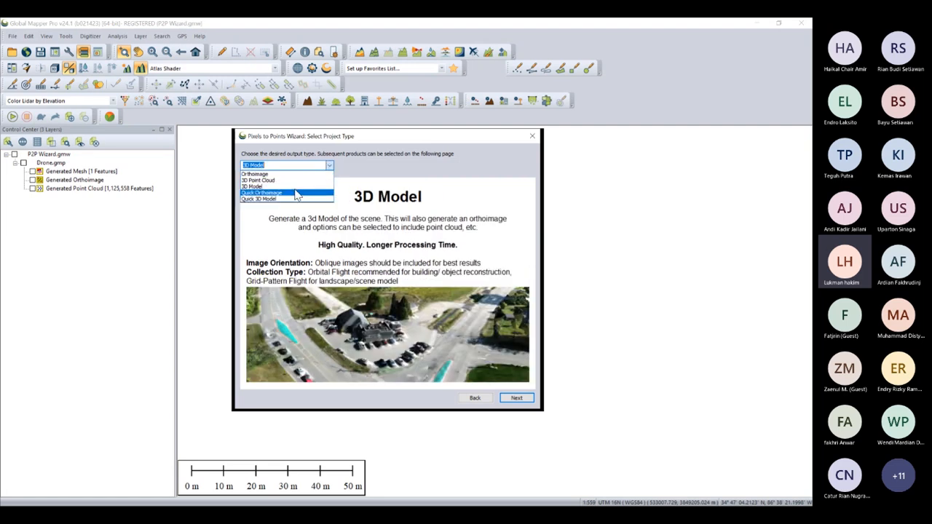
{"action": "left_click", "coordinate": [321, 173]}
{"action": "left_click", "coordinate": [330, 166]}
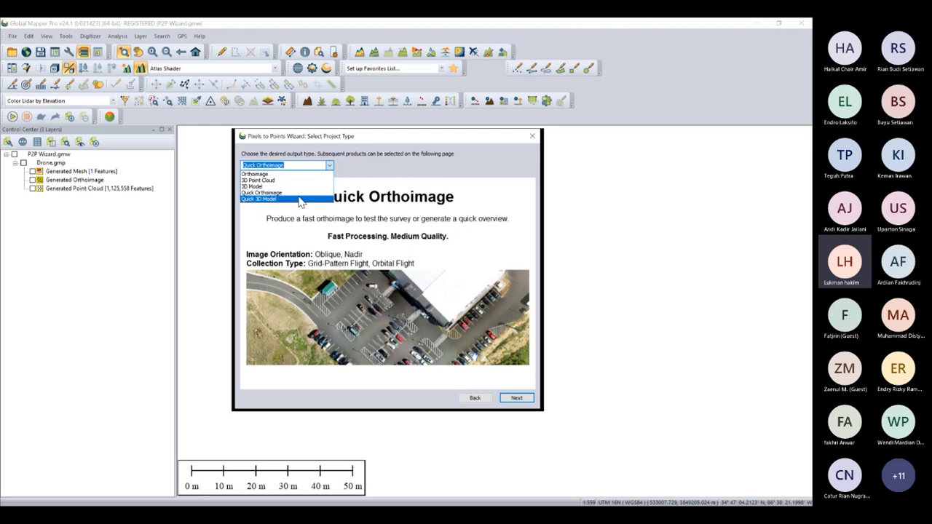
{"action": "left_click", "coordinate": [301, 199]}
Choose Orthoimage as the project type and continue to the full Pixels to Points settings
{"action": "left_click", "coordinate": [329, 166]}
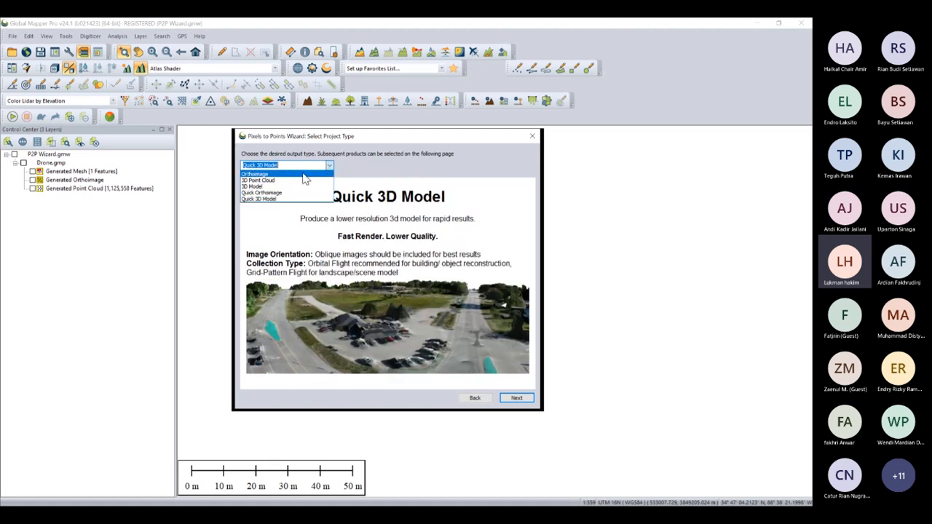
{"action": "left_click", "coordinate": [304, 174]}
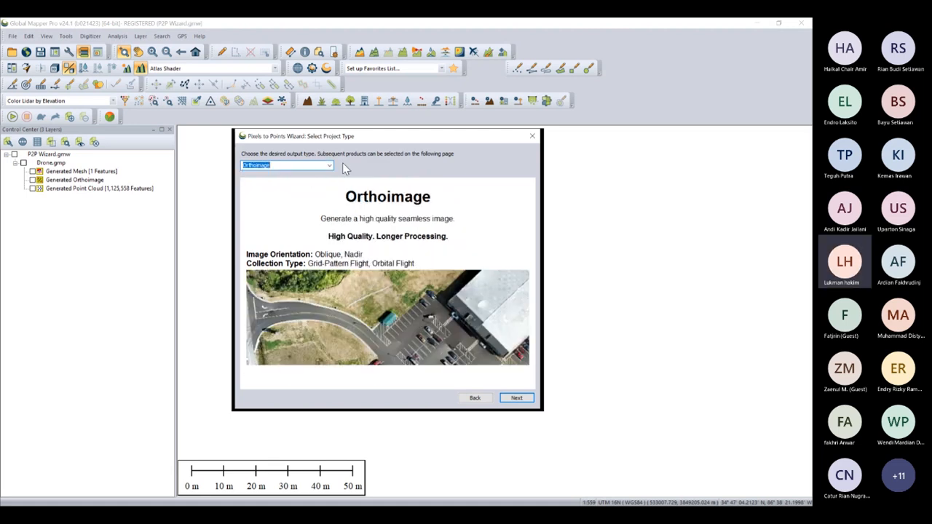
{"action": "left_click", "coordinate": [332, 167]}
{"action": "left_click", "coordinate": [321, 174]}
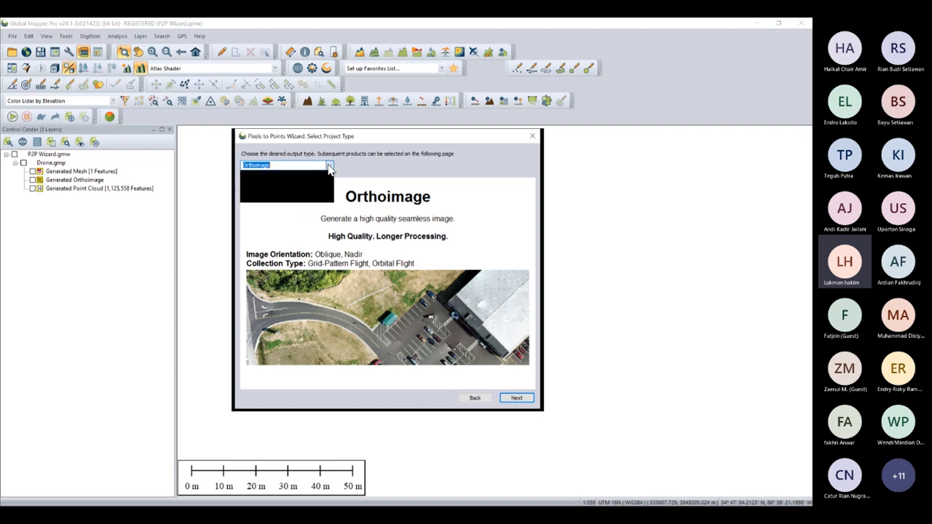
{"action": "left_click", "coordinate": [516, 398]}
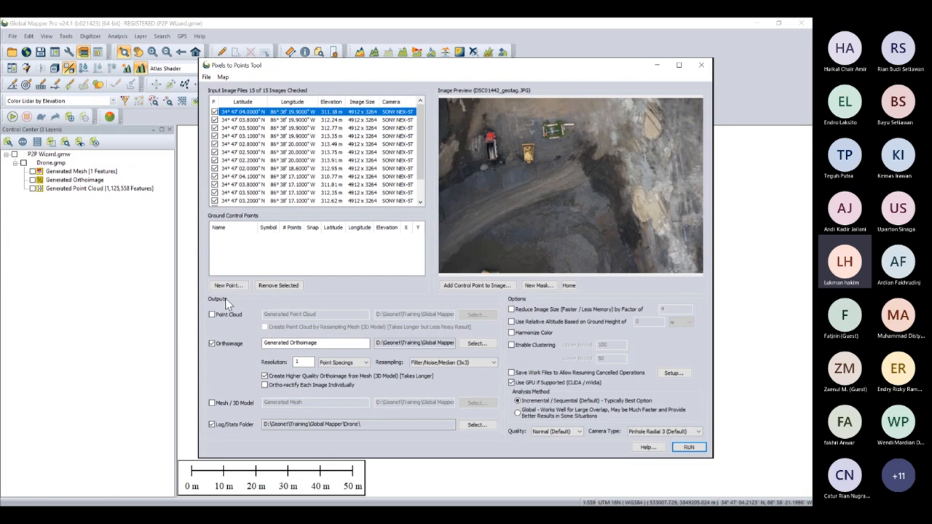
Try adding the Point Cloud output alongside the orthoimage
{"action": "left_click", "coordinate": [213, 344]}
{"action": "left_click", "coordinate": [211, 315]}
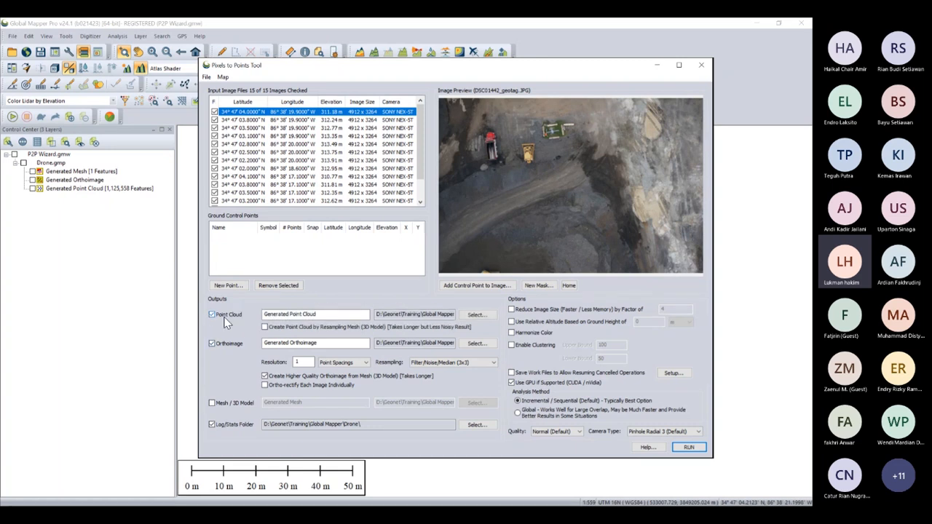
{"action": "left_click", "coordinate": [211, 314]}
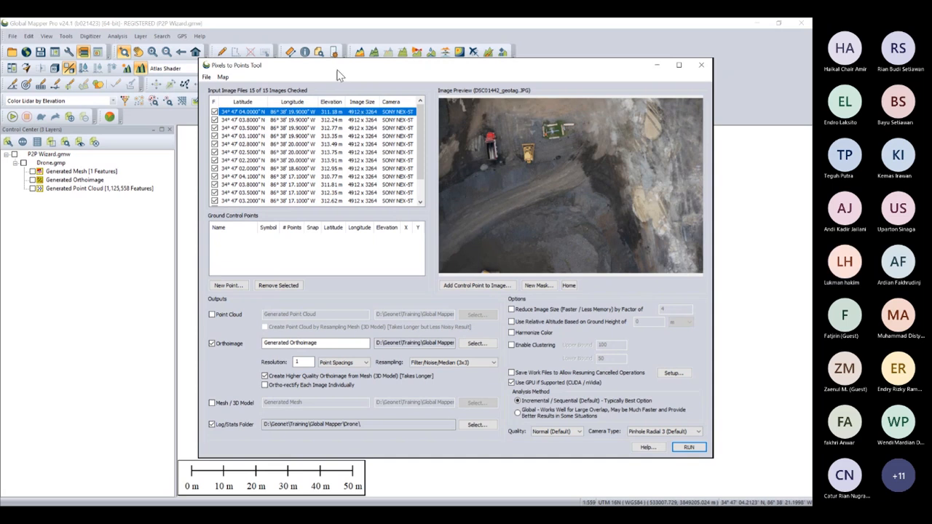
Review the file commands of the Pixels to Points Tool, and close the tool without running the processing
{"action": "left_click_drag", "start_coordinate": [337, 75], "coordinate": [236, 55]}
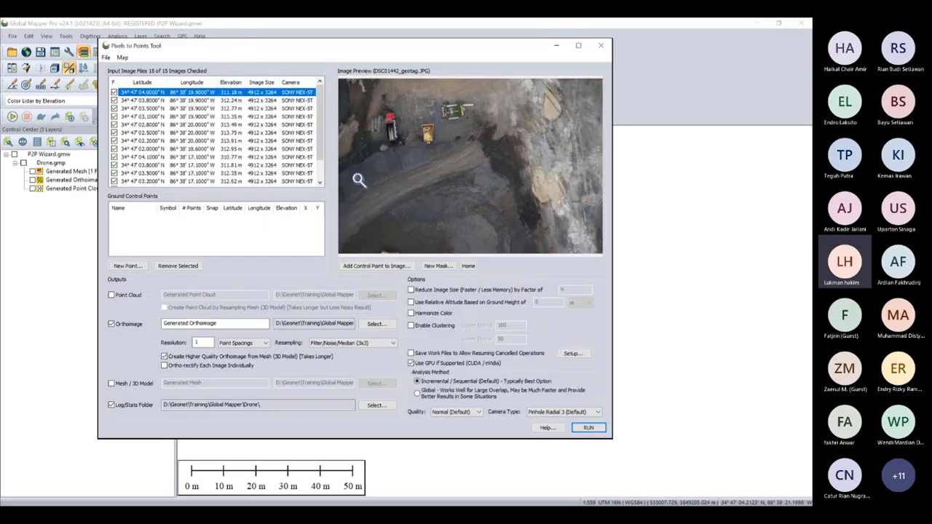
{"action": "left_click_drag", "start_coordinate": [388, 50], "coordinate": [358, 47]}
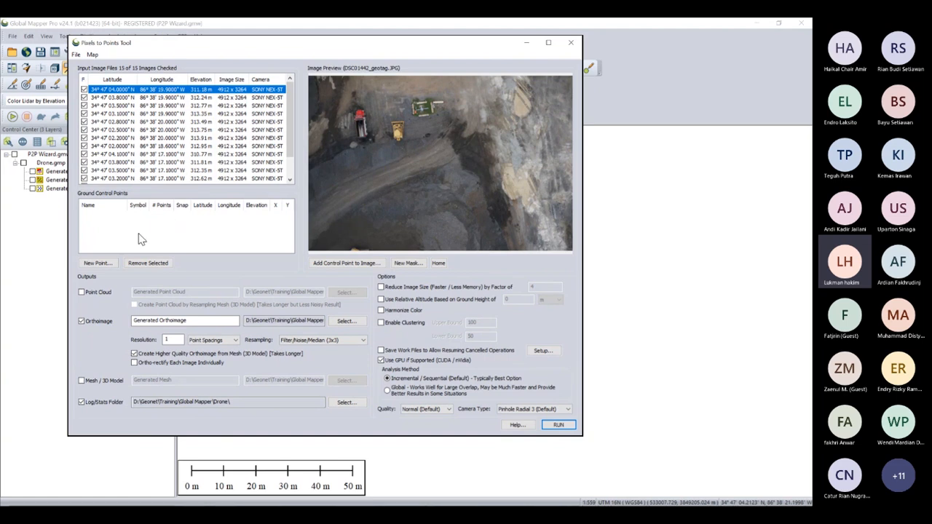
{"action": "left_click", "coordinate": [76, 55]}
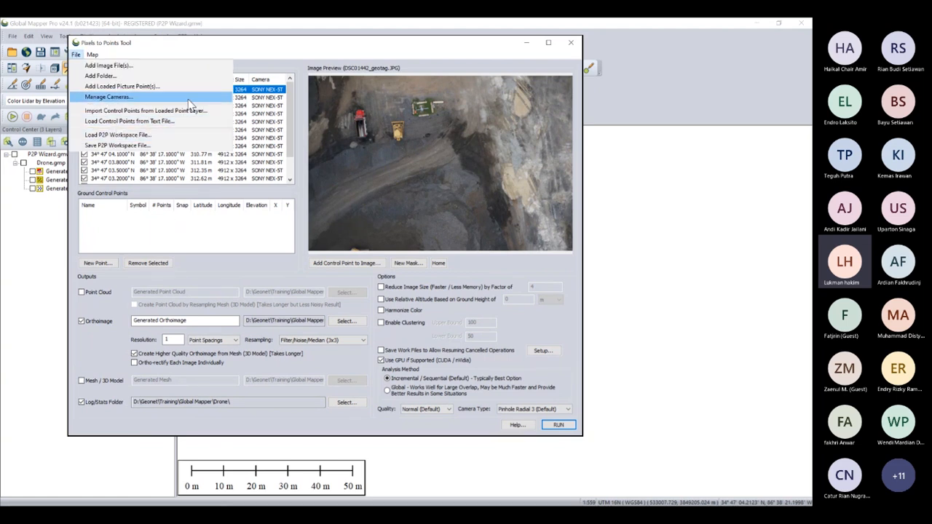
{"action": "left_click", "coordinate": [228, 47]}
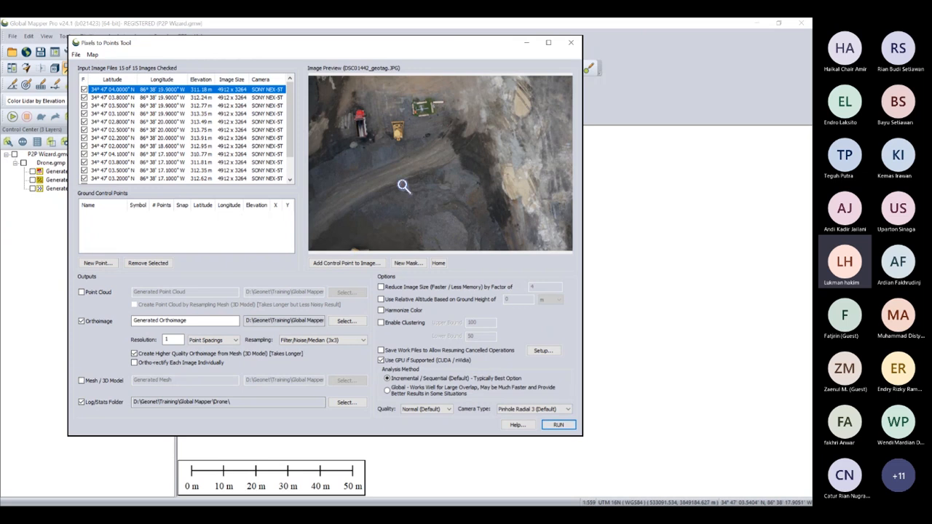
{"action": "left_click", "coordinate": [571, 42]}
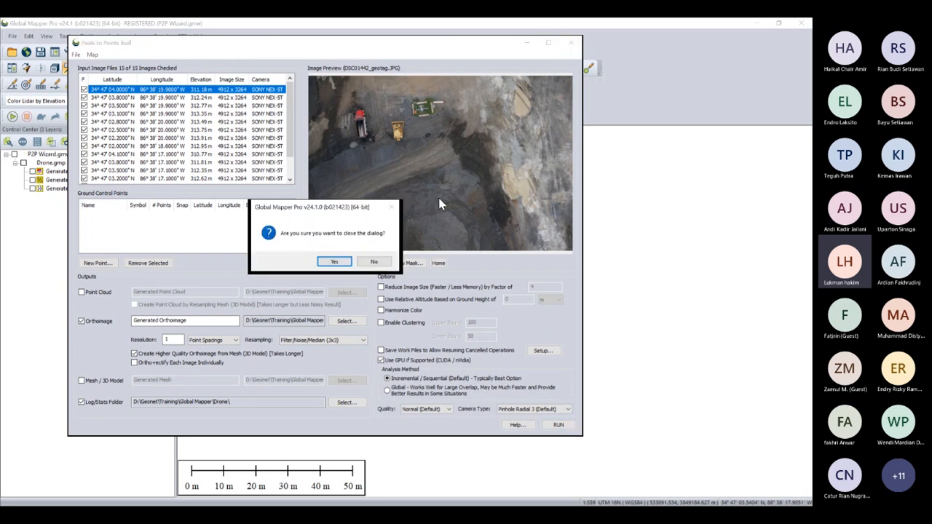
{"action": "left_click", "coordinate": [332, 264]}
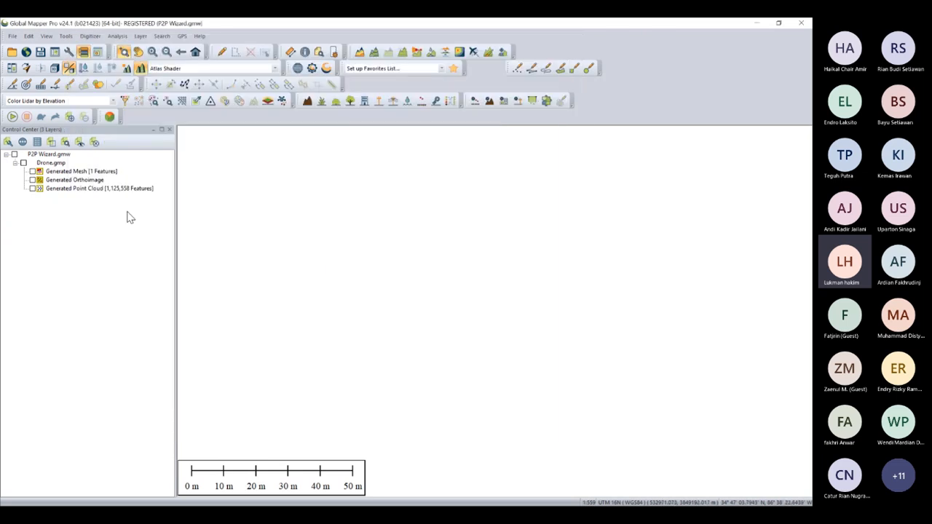
Turn on the Drone.gmp layers and leave only the Generated Orthoimage displayed
{"action": "left_click", "coordinate": [23, 163]}
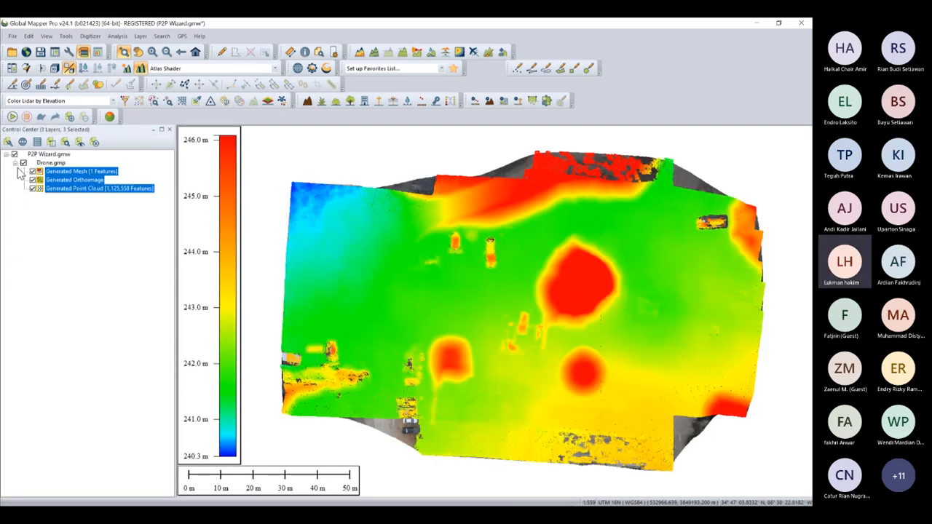
{"action": "left_click", "coordinate": [33, 180]}
{"action": "left_click", "coordinate": [33, 180]}
{"action": "left_click", "coordinate": [32, 179]}
{"action": "left_click", "coordinate": [116, 223]}
{"action": "left_click", "coordinate": [33, 180]}
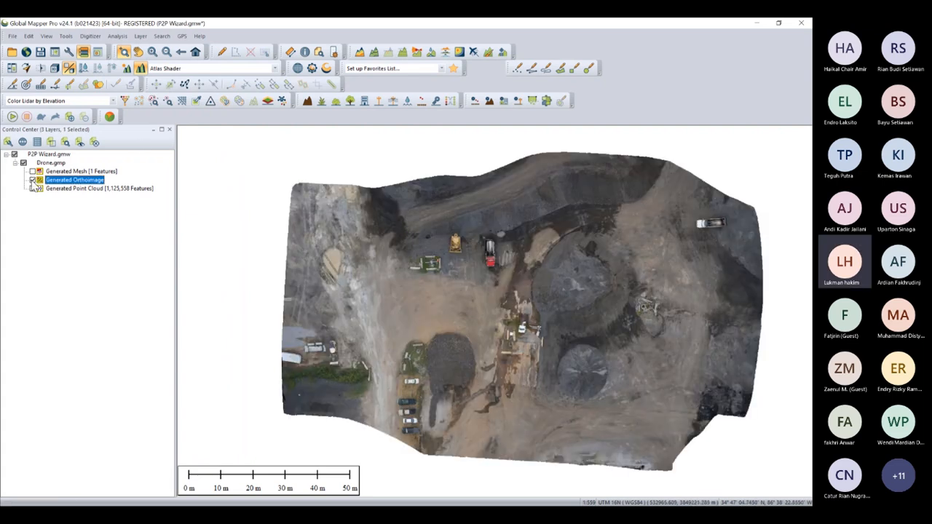
Display only the Generated Mesh layer in place of the orthoimage and show it in the 3D Viewer
{"action": "left_click", "coordinate": [33, 180]}
{"action": "left_click", "coordinate": [33, 171]}
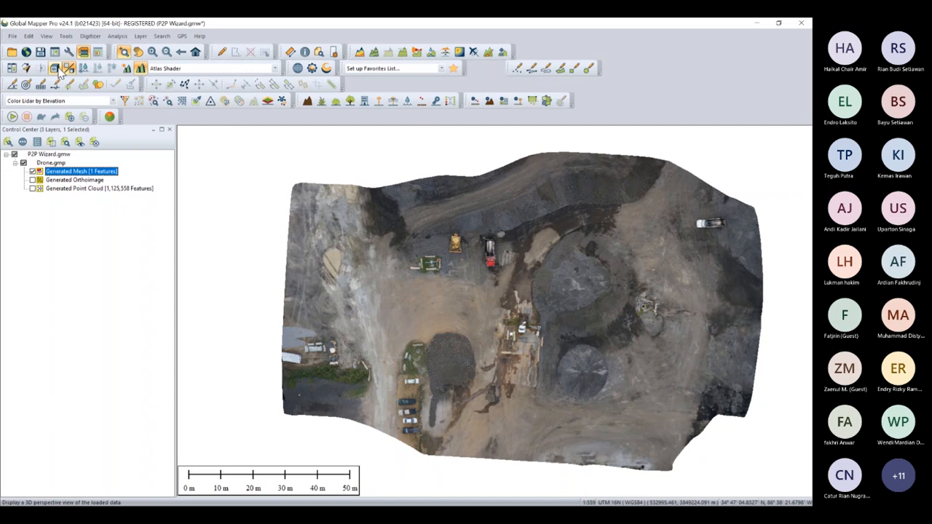
{"action": "left_click_drag", "start_coordinate": [357, 142], "coordinate": [484, 314]}
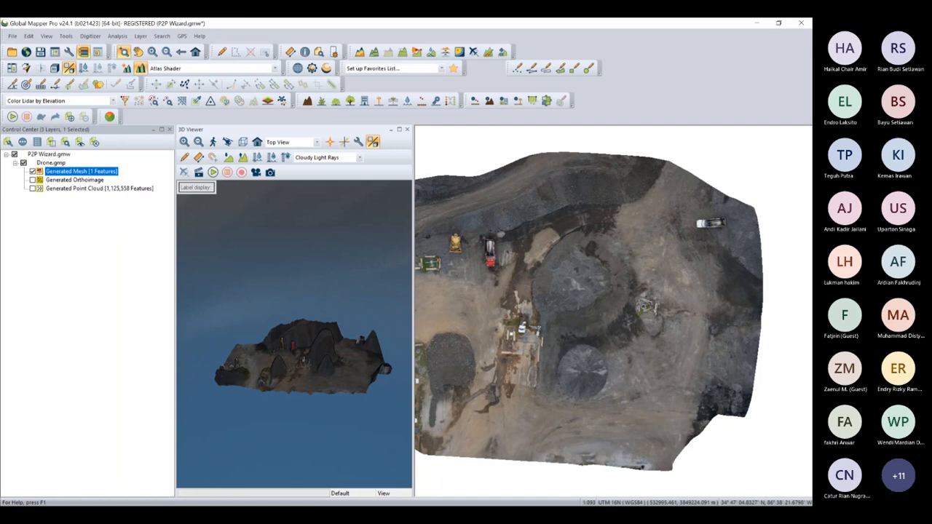
Lower the vertical exaggeration of the mesh in the 3D Viewer to 3.0 and view it close up at an angle
{"action": "left_click", "coordinate": [229, 159]}
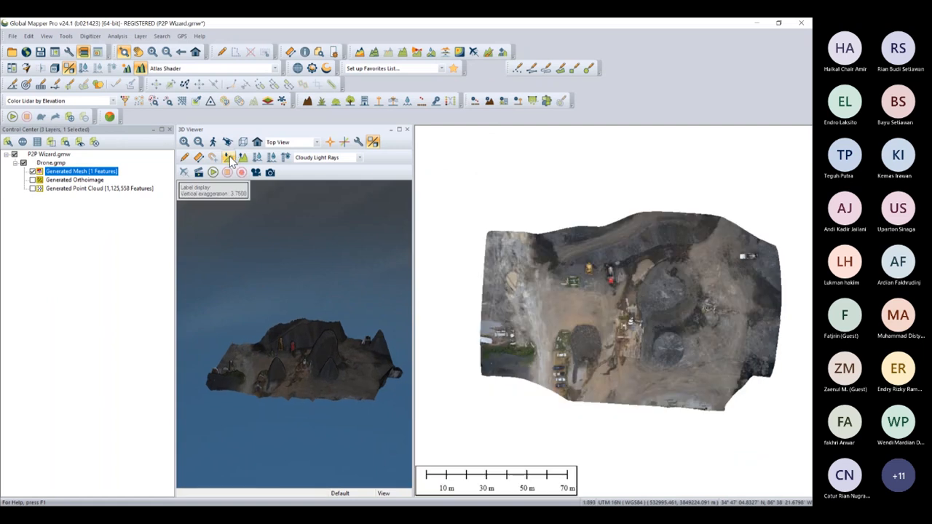
{"action": "left_click", "coordinate": [231, 160]}
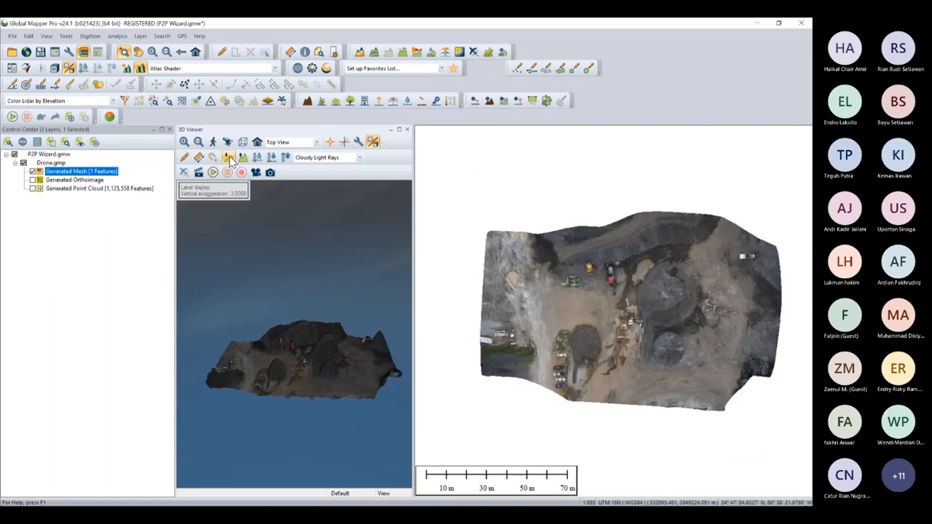
{"action": "mouse_move", "coordinate": [313, 335]}
{"action": "left_mouse_down"}
{"action": "mouse_move", "coordinate": [284, 313]}
{"action": "mouse_move", "coordinate": [240, 349]}
{"action": "mouse_move", "coordinate": [284, 324]}
{"action": "mouse_move", "coordinate": [317, 324]}
{"action": "left_mouse_up"}
{"action": "scroll", "coordinate": [299, 328], "scroll_direction": "up", "scroll_amount": 4}
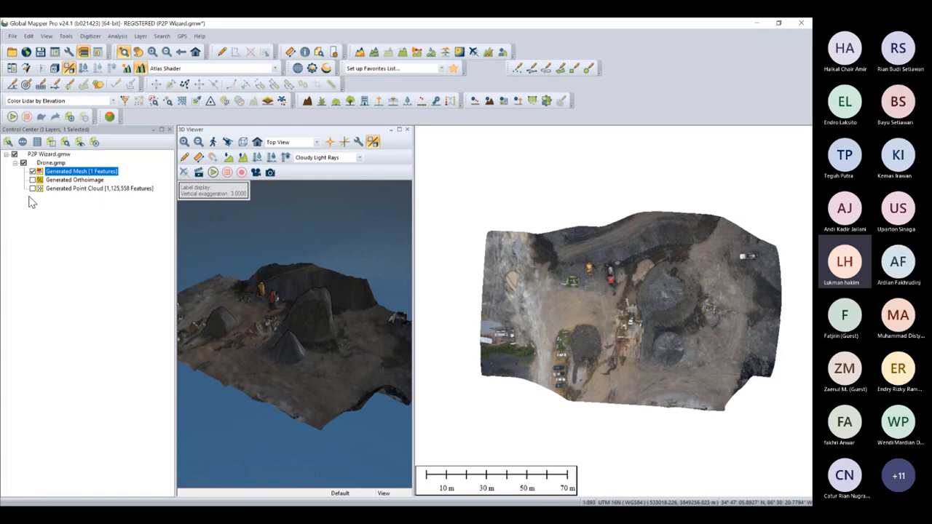
Close the 3D Viewer and display only the Generated Point Cloud layer at full extent in place of the mesh
{"action": "left_click", "coordinate": [408, 130]}
{"action": "left_click", "coordinate": [32, 171]}
{"action": "left_click", "coordinate": [32, 188]}
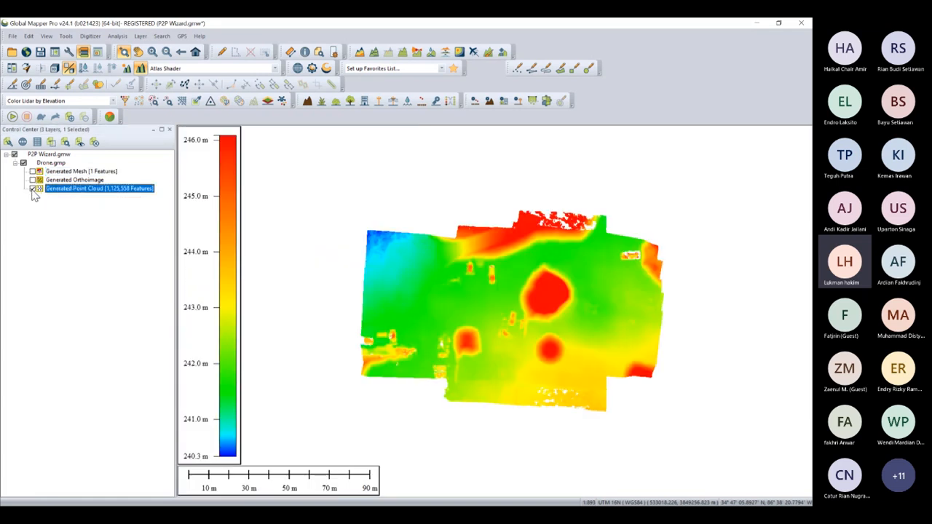
{"action": "left_click", "coordinate": [195, 52]}
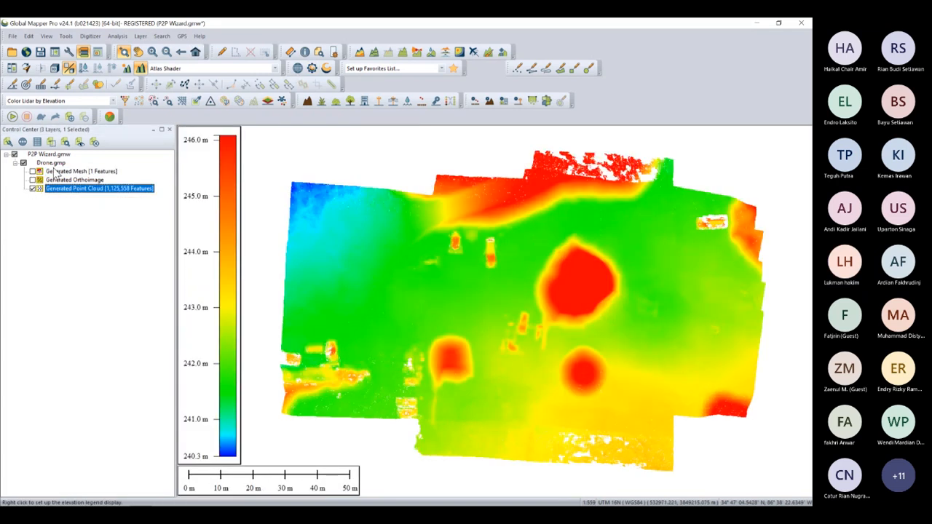
Preview the point cloud with RGB/Elev lidar coloring and return it to coloring by elevation
{"action": "left_click", "coordinate": [109, 100]}
{"action": "left_click", "coordinate": [72, 120]}
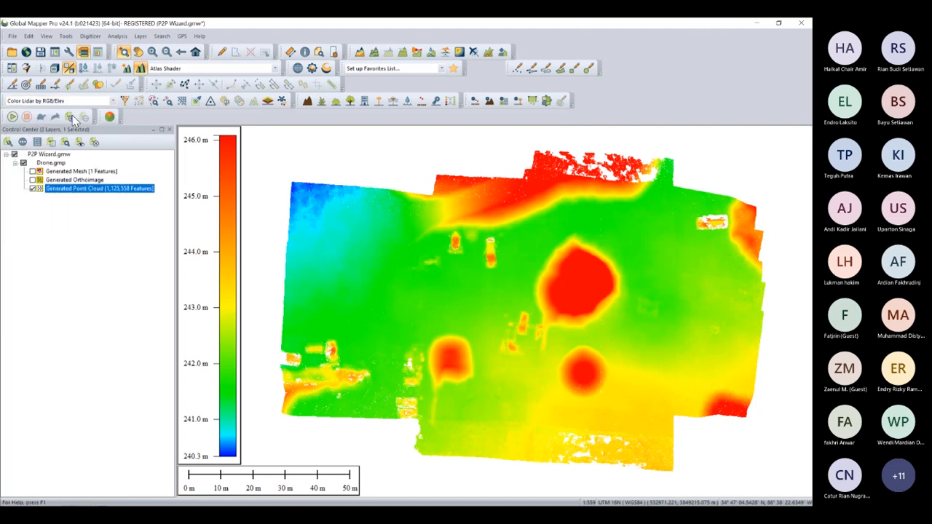
{"action": "left_click", "coordinate": [73, 100]}
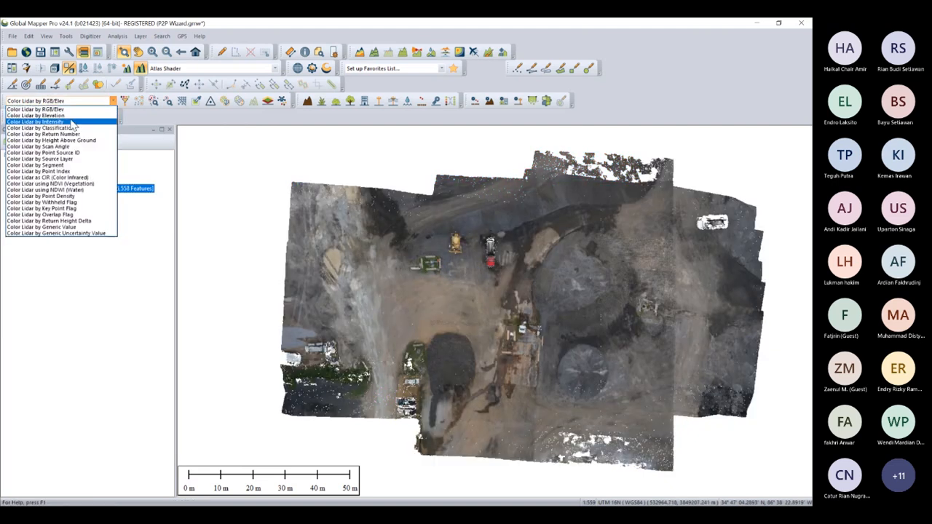
{"action": "left_click", "coordinate": [66, 115]}
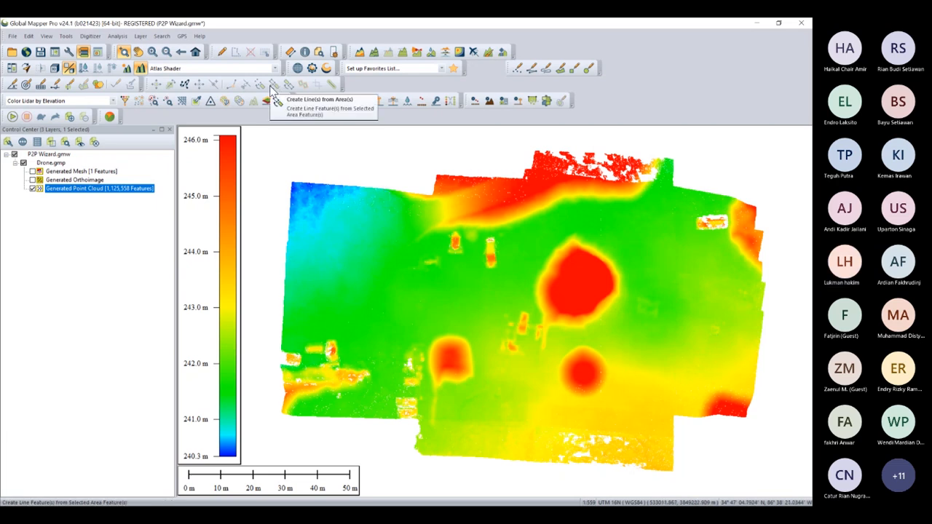
Unload all the drone layers and open the Point Cloud Compare workspace from the Global Mapper Workspace folder
{"action": "key", "text": "ctrl+u"}
{"action": "key", "text": "Return"}
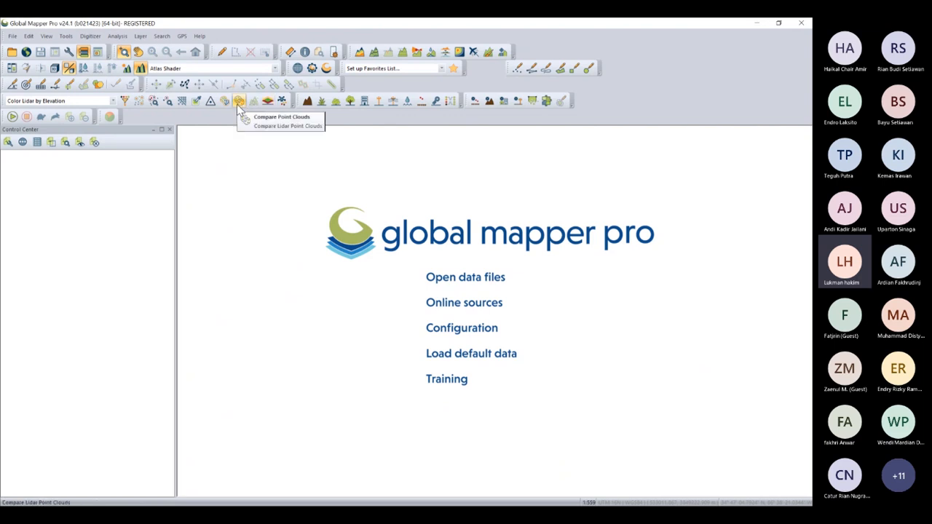
{"action": "left_click", "coordinate": [478, 279]}
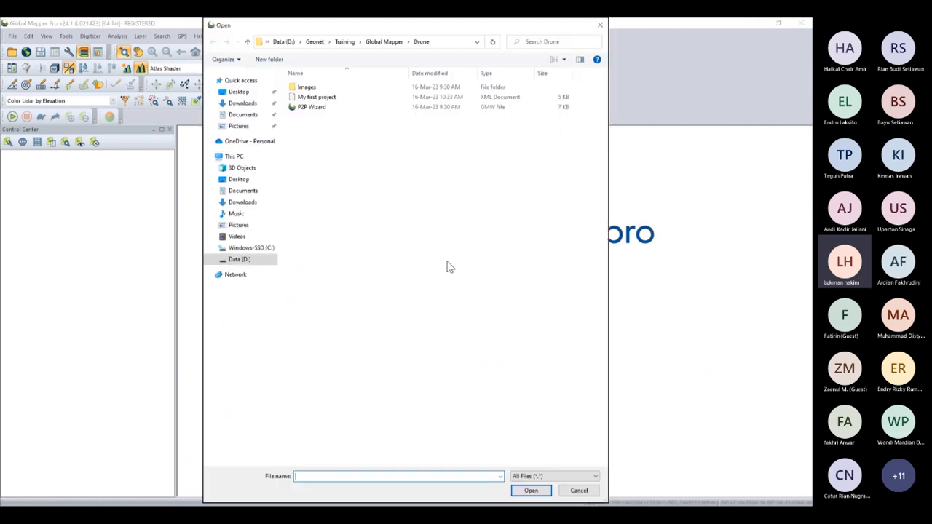
{"action": "left_click", "coordinate": [386, 41]}
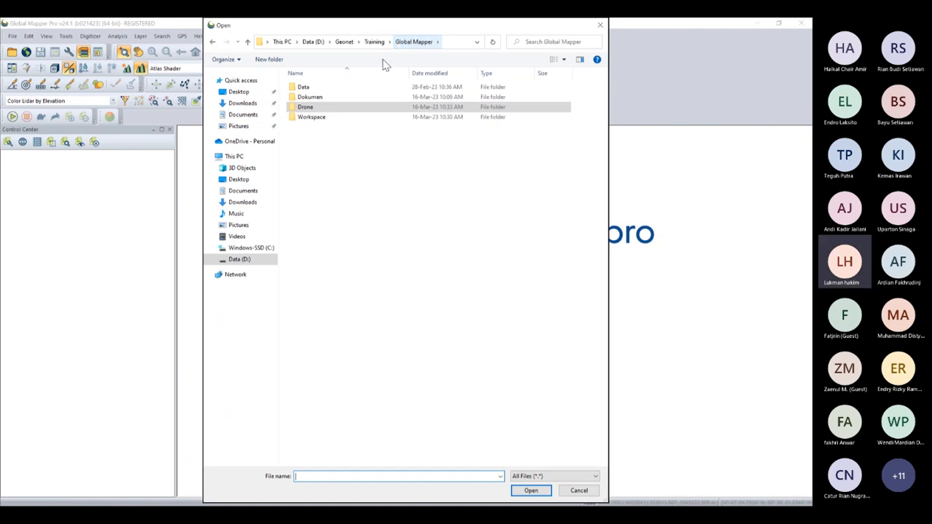
{"action": "double_click", "coordinate": [315, 117]}
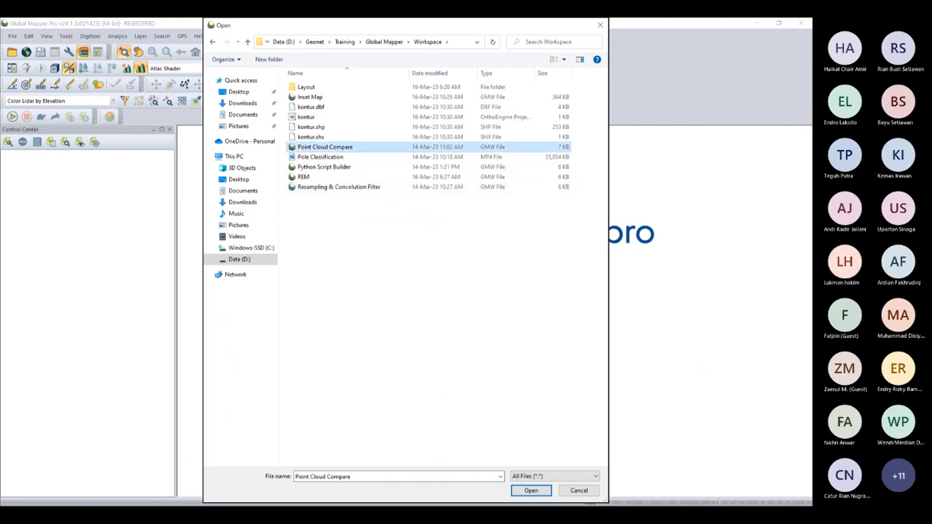
{"action": "left_click", "coordinate": [532, 491]}
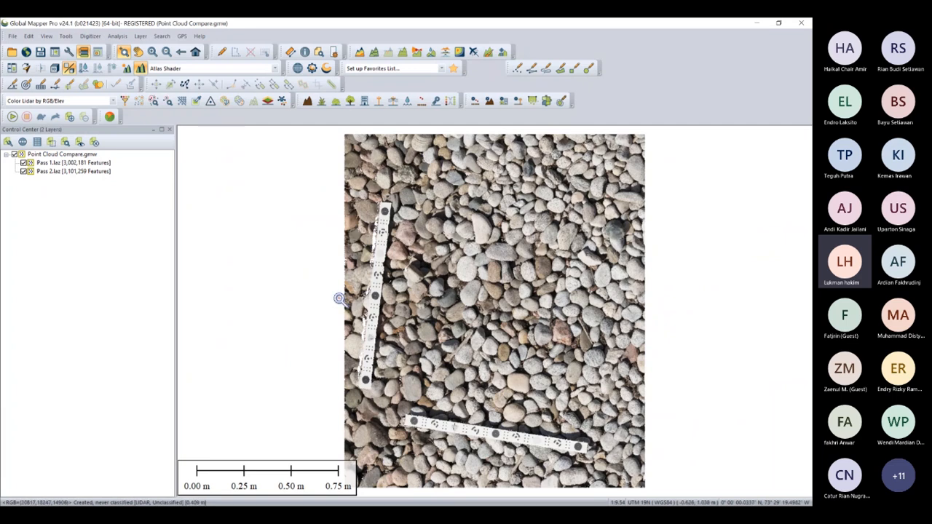
Inspect the pebble point clouds, toggling the Pass 2.laz layer off and on to compare it with Pass 1.laz
{"action": "scroll", "coordinate": [480, 294], "scroll_direction": "up", "scroll_amount": 4}
{"action": "scroll", "coordinate": [461, 286], "scroll_direction": "up", "scroll_amount": 2}
{"action": "scroll", "coordinate": [466, 292], "scroll_direction": "down", "scroll_amount": 6}
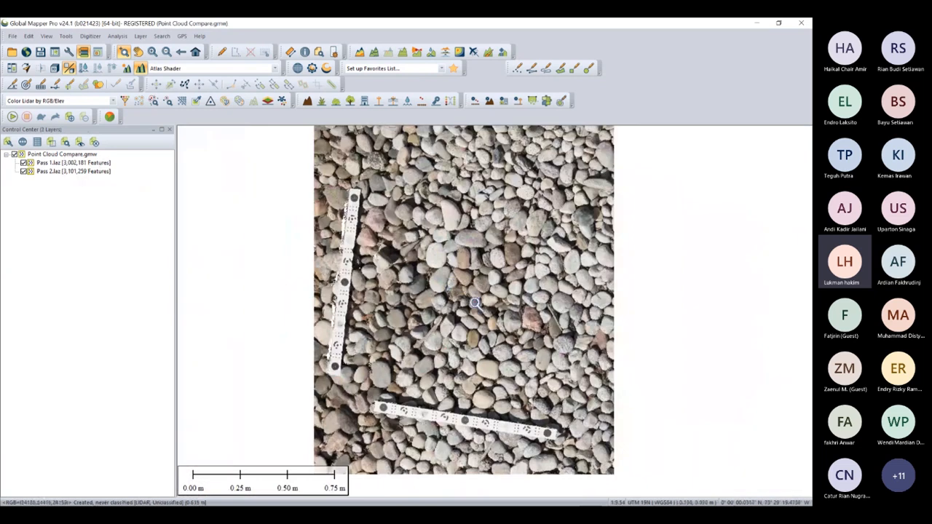
{"action": "left_click", "coordinate": [195, 52]}
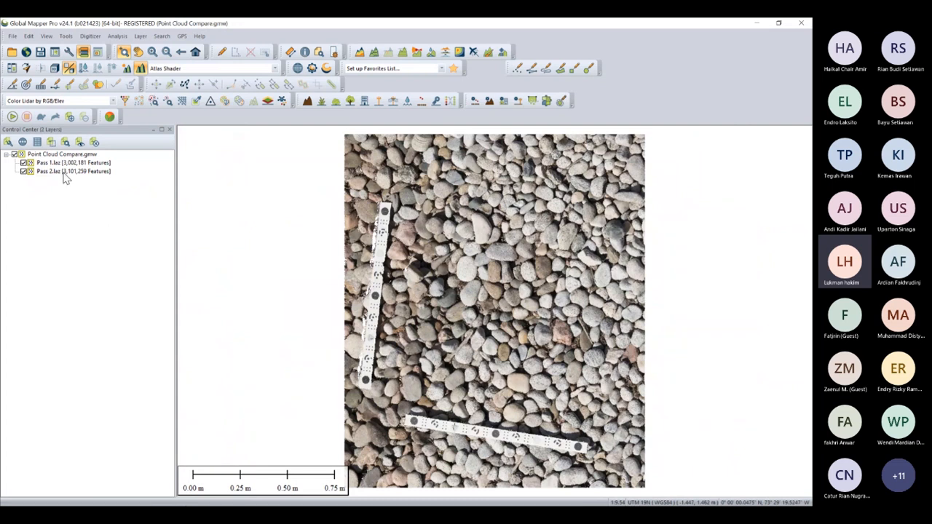
{"action": "left_click", "coordinate": [25, 170]}
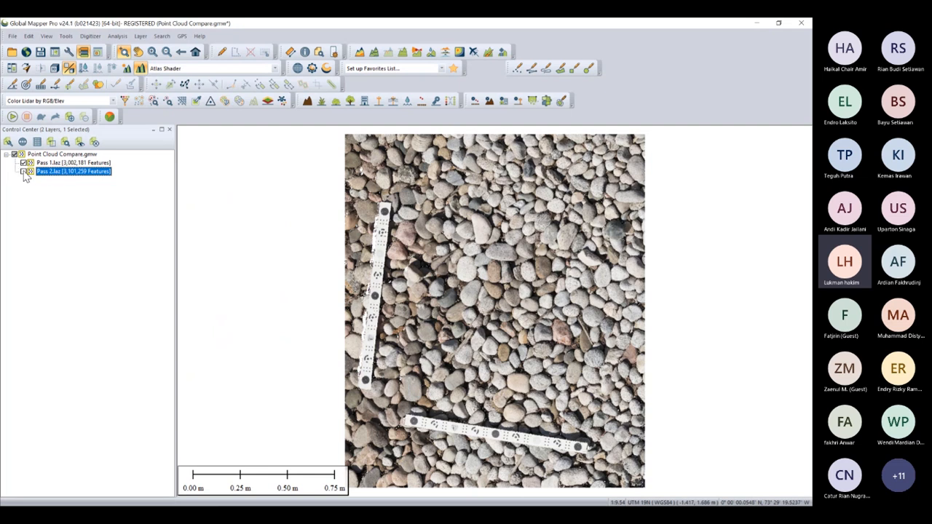
{"action": "key", "text": "Delete"}
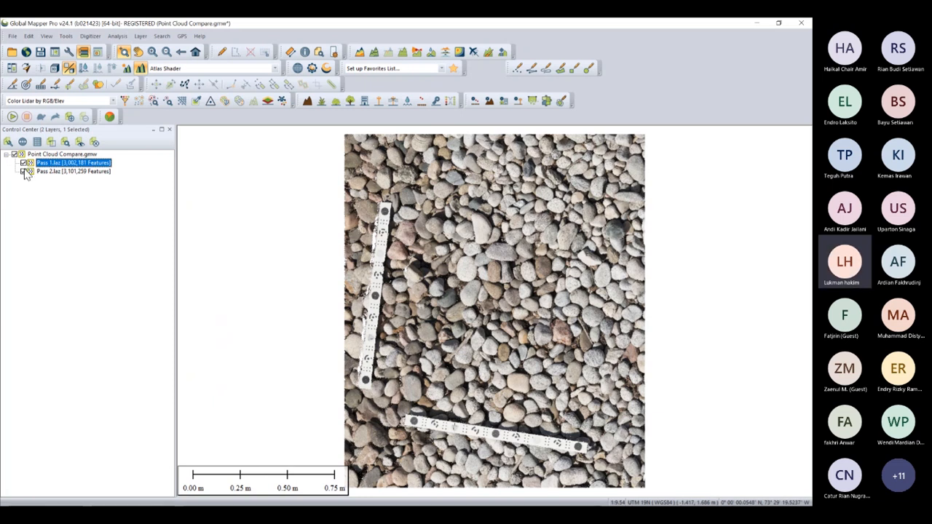
{"action": "left_click", "coordinate": [28, 171]}
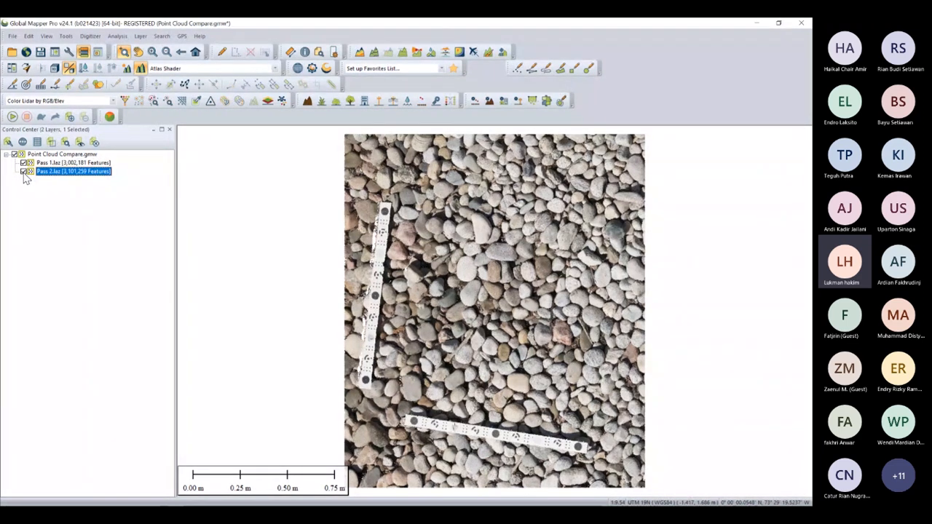
{"action": "left_click", "coordinate": [88, 238]}
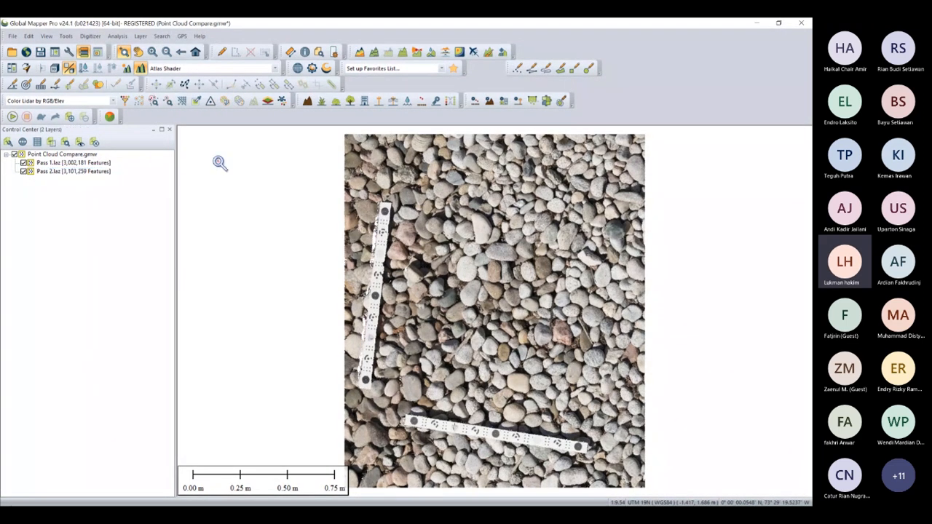
Compare Pass 2.laz against Pass 1.laz with a 0.01 m minimum distance, 50 neighbor points and a difference report
{"action": "left_click", "coordinate": [238, 102]}
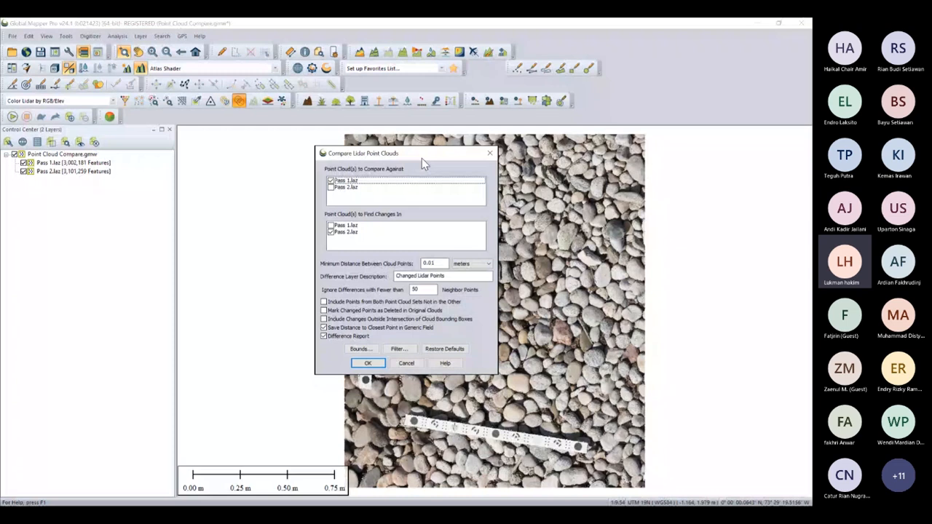
{"action": "left_click_drag", "start_coordinate": [422, 157], "coordinate": [274, 155]}
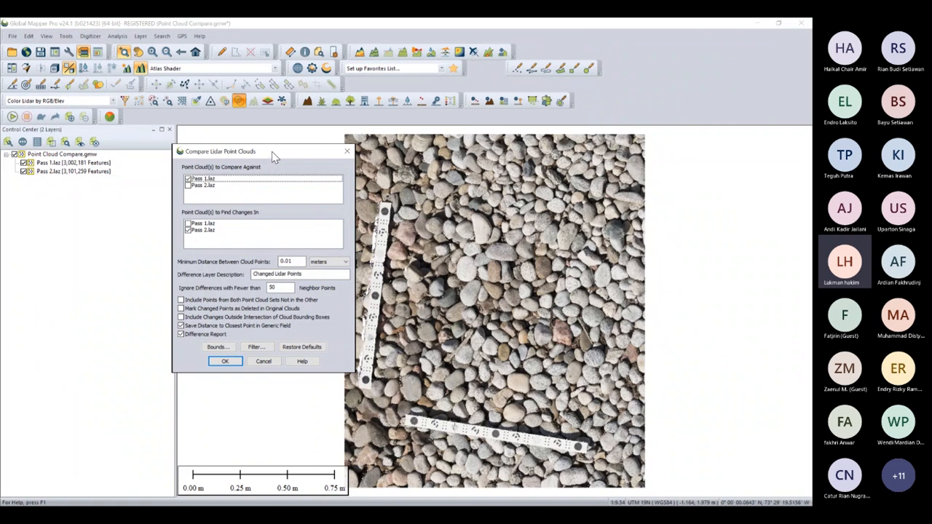
{"action": "left_click_drag", "start_coordinate": [270, 151], "coordinate": [277, 144]}
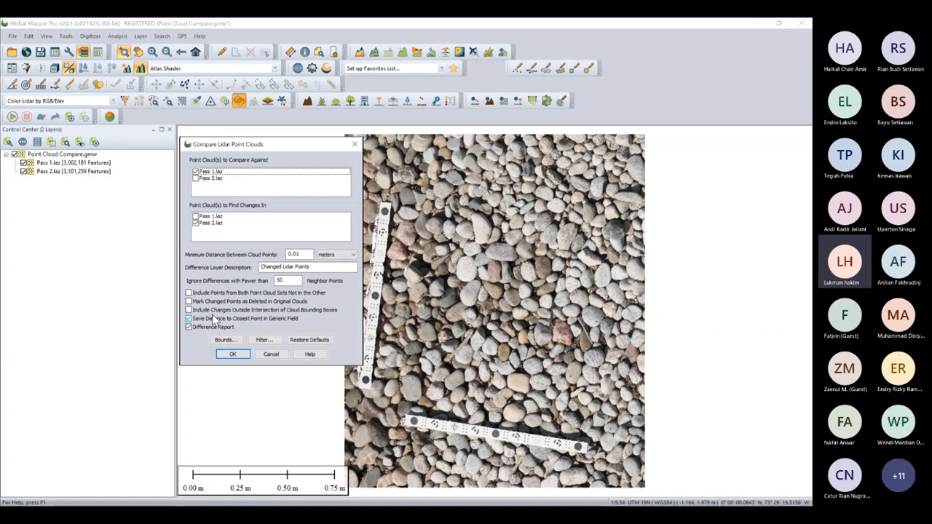
{"action": "left_click_drag", "start_coordinate": [234, 145], "coordinate": [234, 141]}
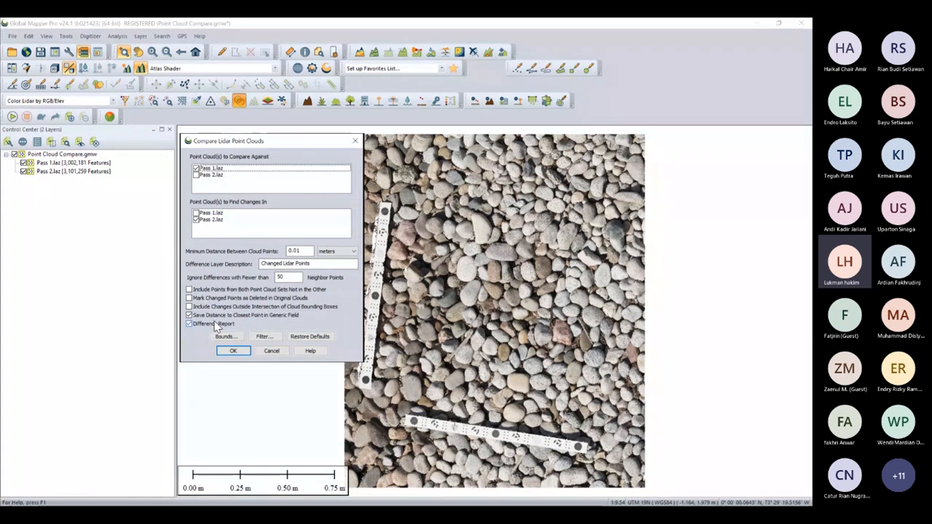
{"action": "left_click", "coordinate": [233, 351]}
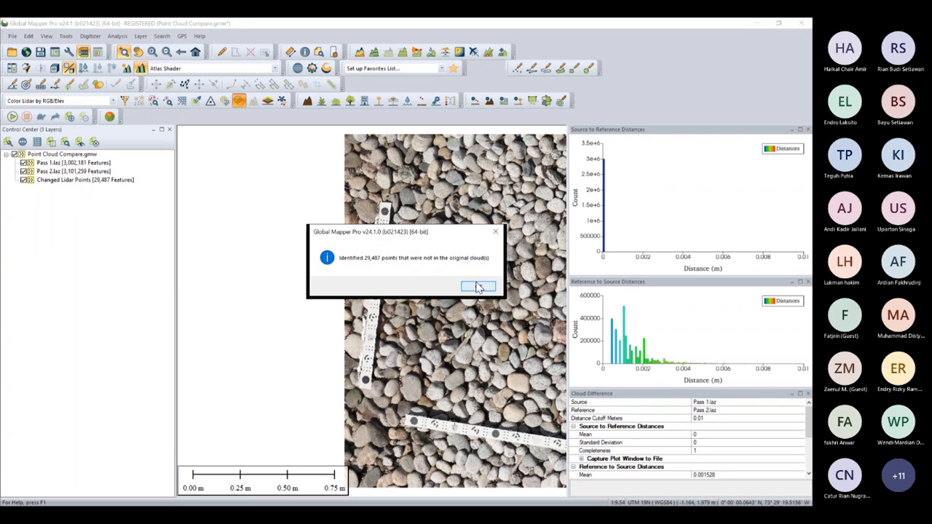
{"action": "left_click", "coordinate": [480, 289]}
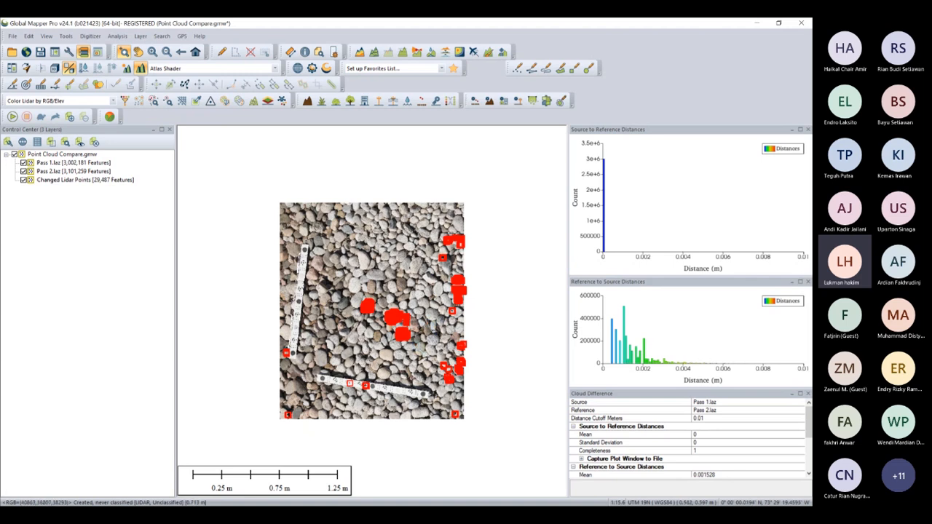
Examine the changed points on the map and the Source to Reference Distances plot, and close that plot
{"action": "scroll", "coordinate": [412, 346], "scroll_direction": "up", "scroll_amount": 1}
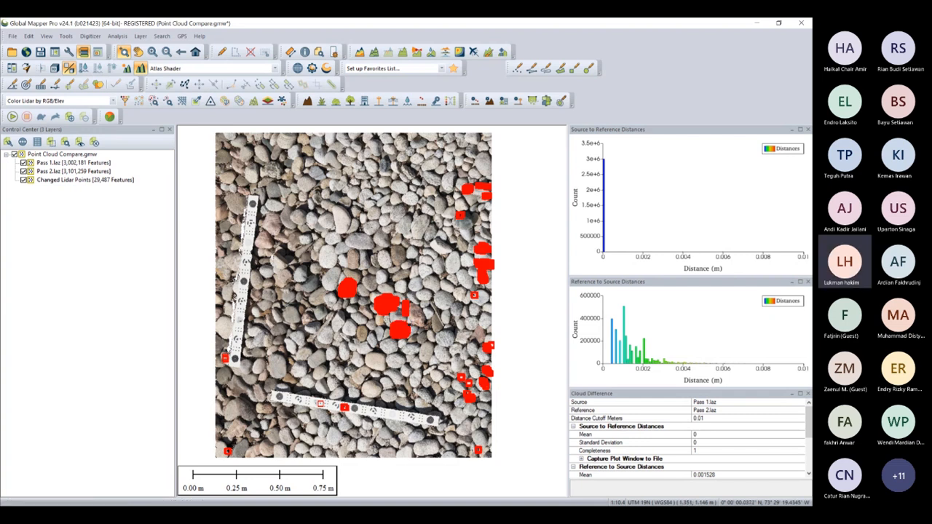
{"action": "scroll", "coordinate": [701, 202], "scroll_direction": "down", "scroll_amount": 5}
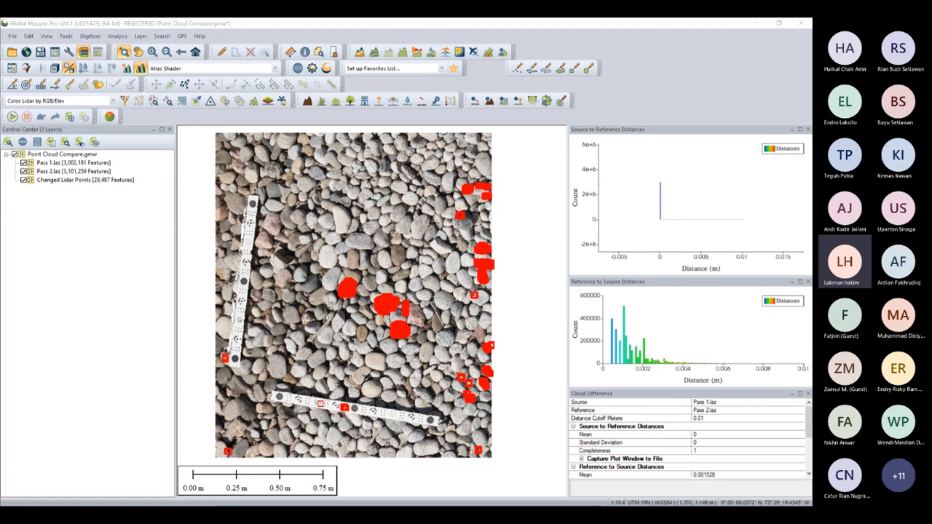
{"action": "scroll", "coordinate": [700, 202], "scroll_direction": "up", "scroll_amount": 4}
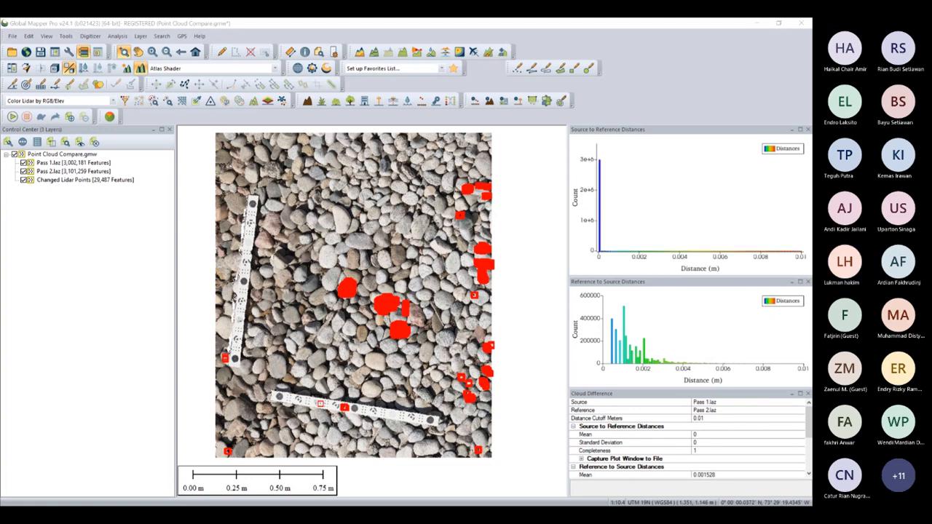
{"action": "scroll", "coordinate": [691, 437], "scroll_direction": "down", "scroll_amount": 3}
{"action": "scroll", "coordinate": [690, 437], "scroll_direction": "up", "scroll_amount": 5}
{"action": "left_click", "coordinate": [808, 129]}
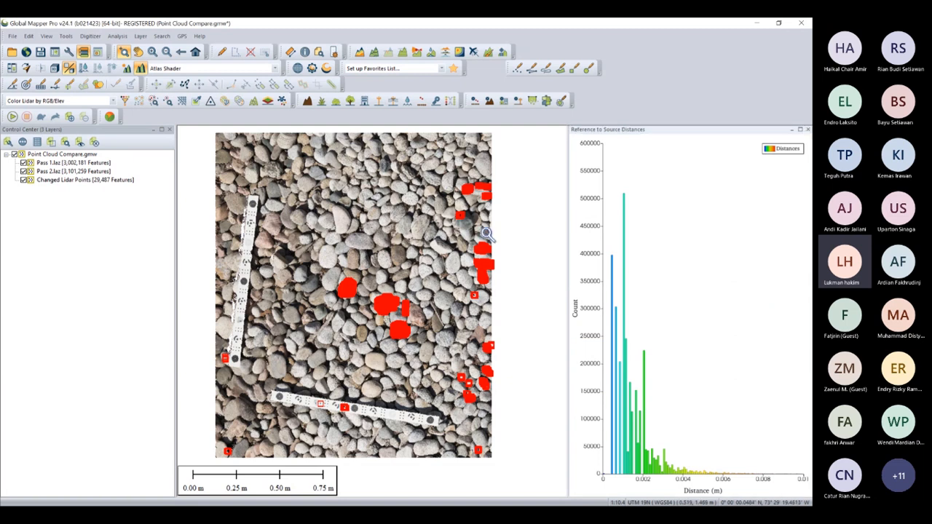
Unload all layers of the Point Cloud Compare workspace
{"action": "key", "text": "ctrl+u"}
{"action": "key", "text": "Tab"}
{"action": "key", "text": "Return"}
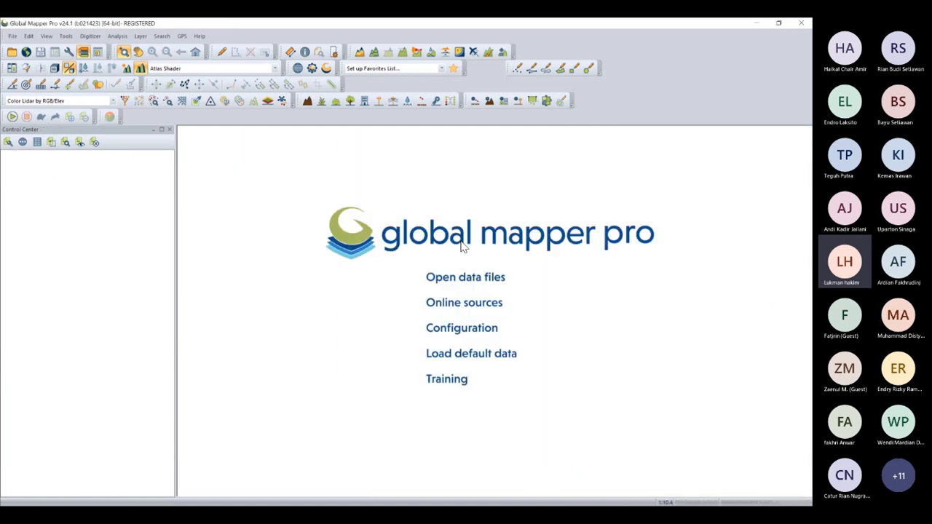